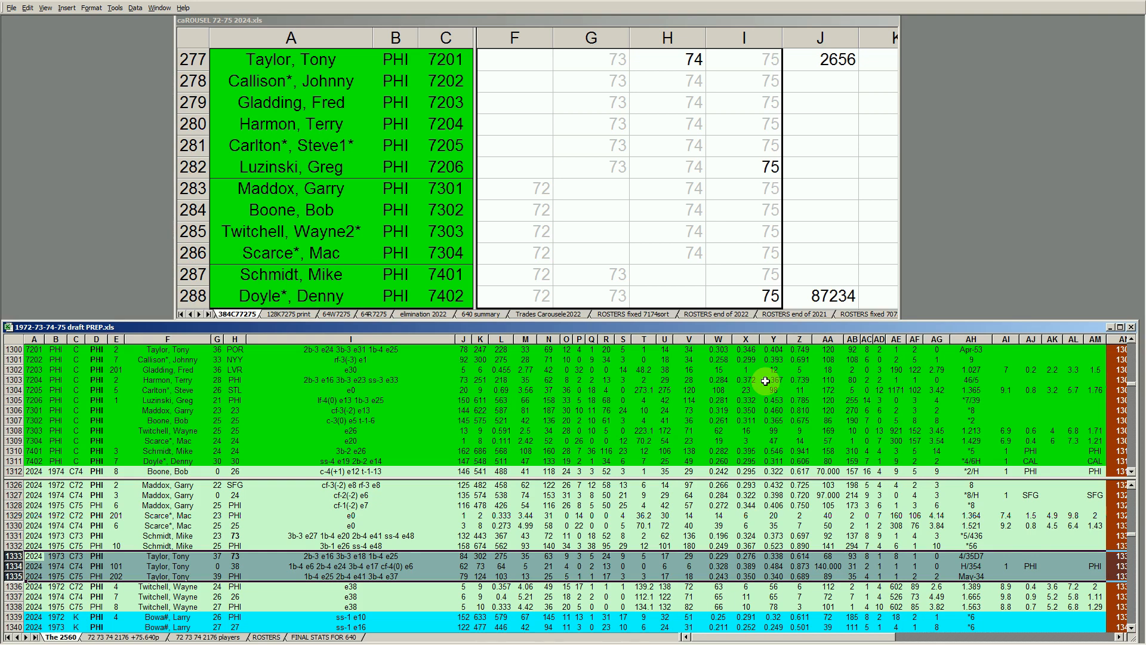
Go to the LAD roster in rows 181 to 192 of the caROUSEL 72-75 2024 workbook
left_click(388, 231)
key("Page_Up")
key("Page_Up")
key("Page_Up")
key("Page_Up")
key("Page_Up")
key("Page_Up")
key("Page_Up")
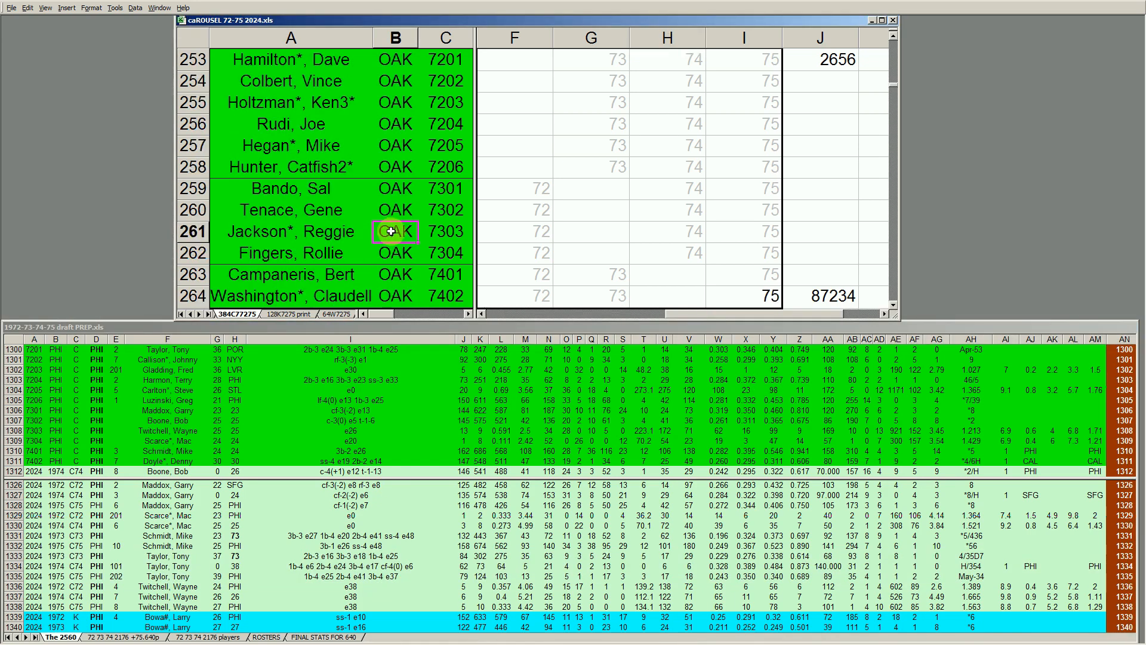
key("Page_Up")
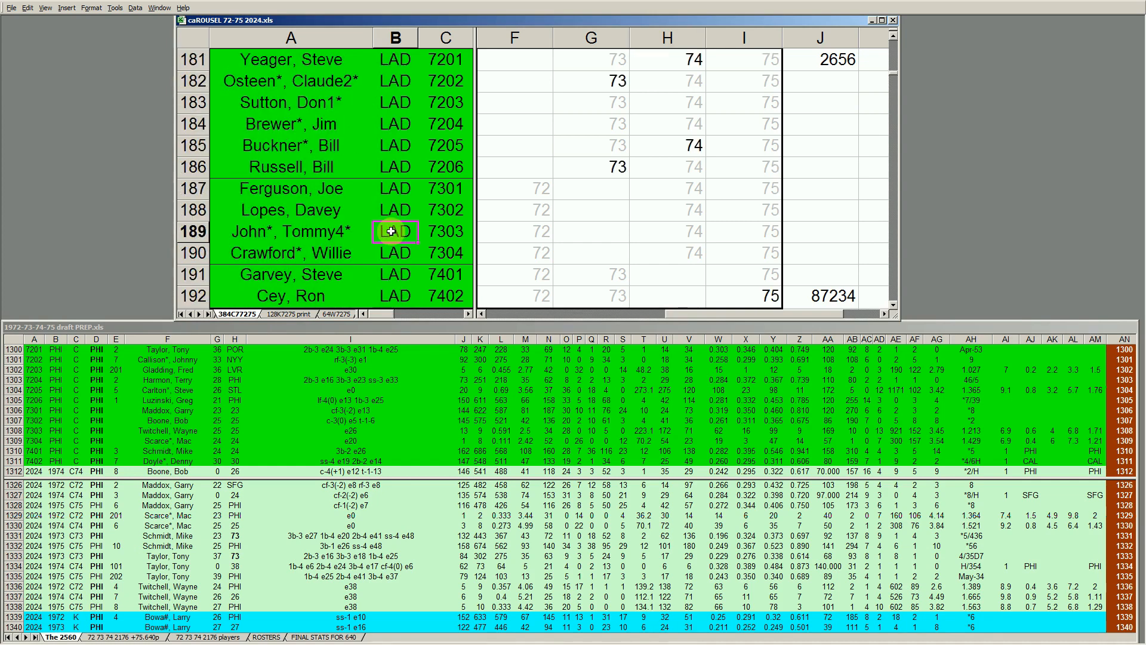
left_click_drag(471, 478, 471, 476)
double_click(471, 476)
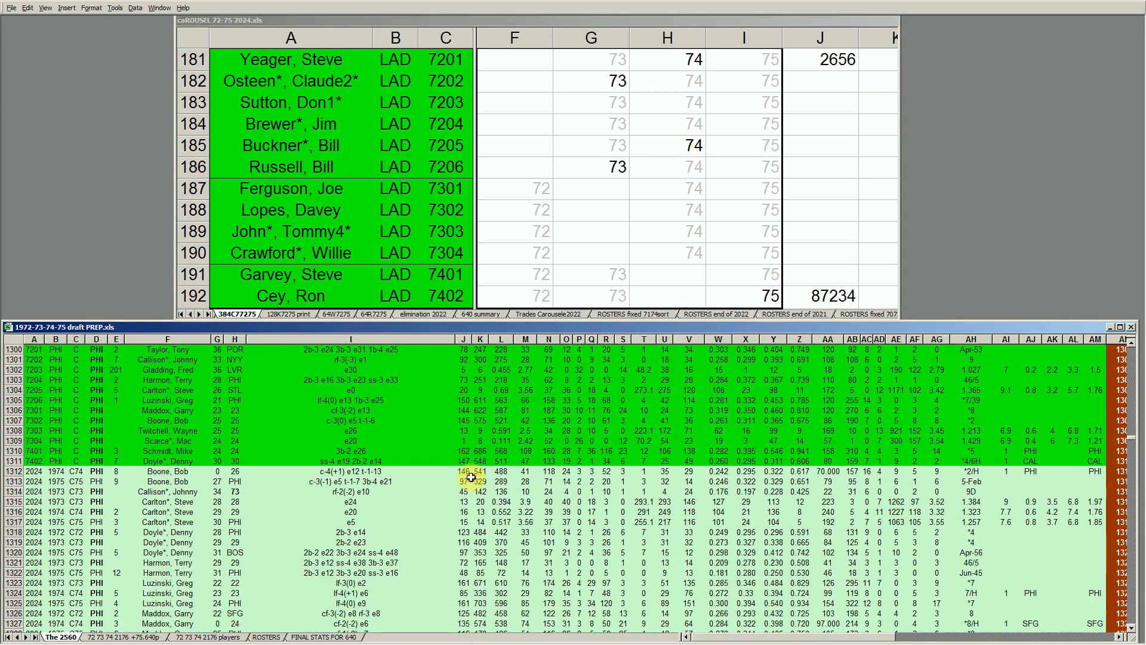
left_click(418, 430)
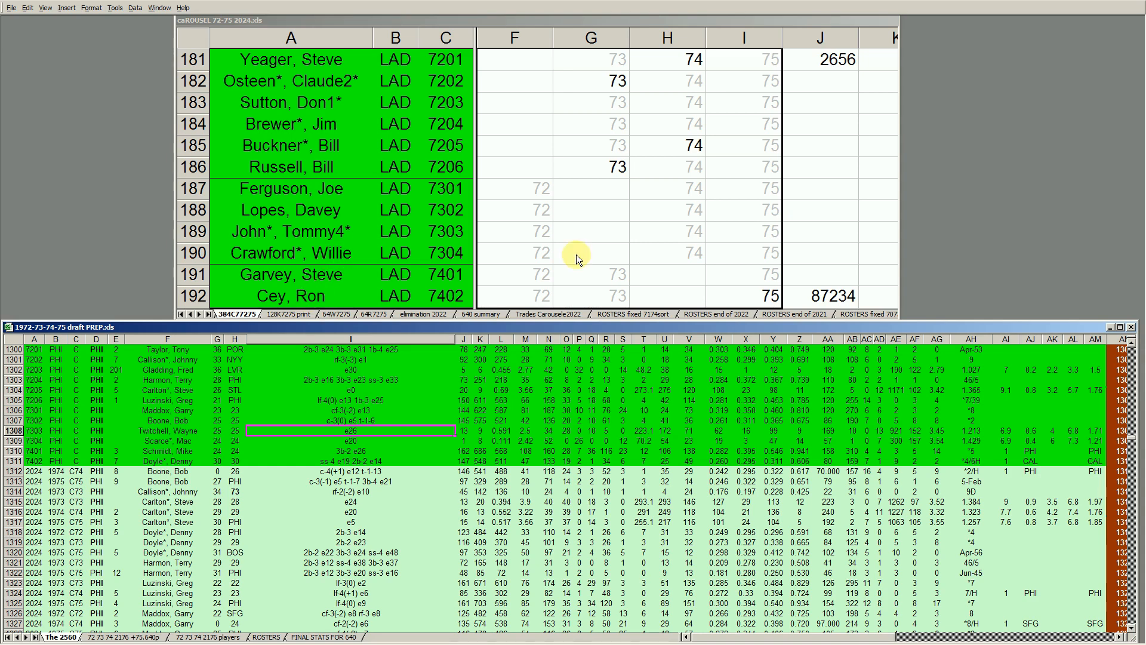
Return to the caROUSEL workbook and examine the LAD players coded 7301 and 7302
left_click(602, 128)
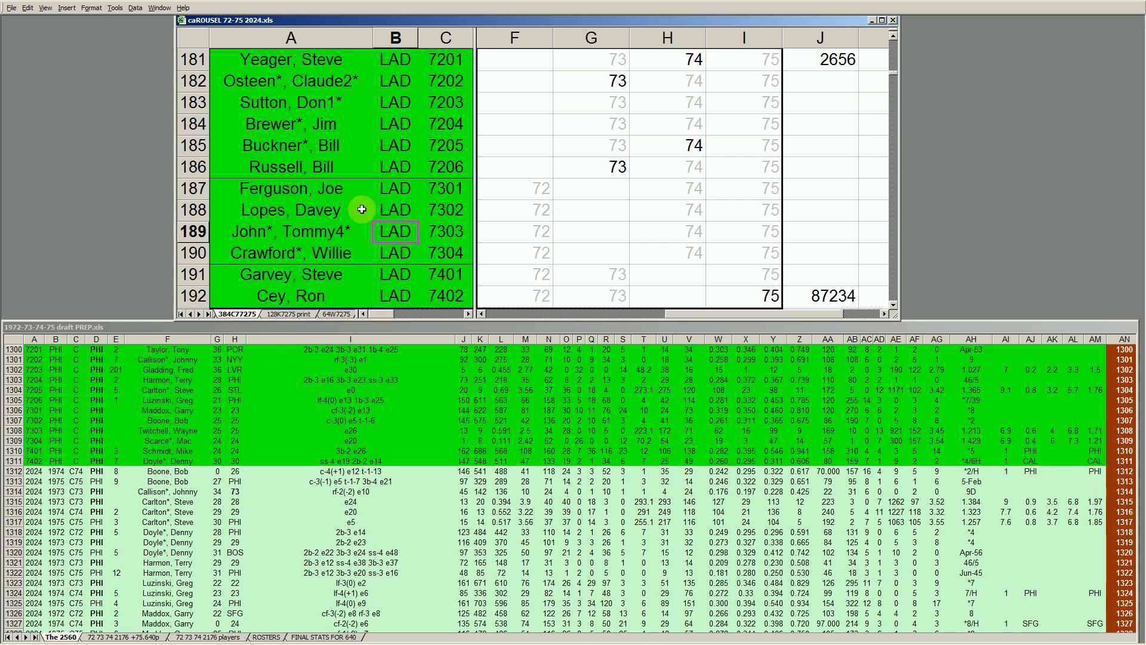
left_click(344, 209)
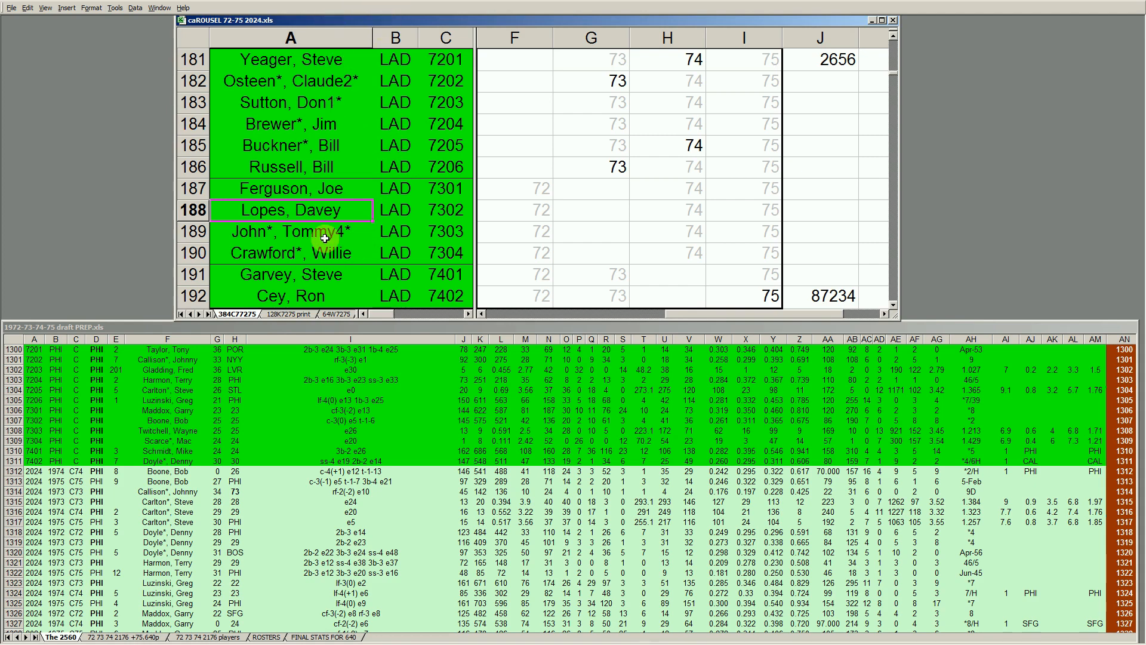
left_click(339, 184)
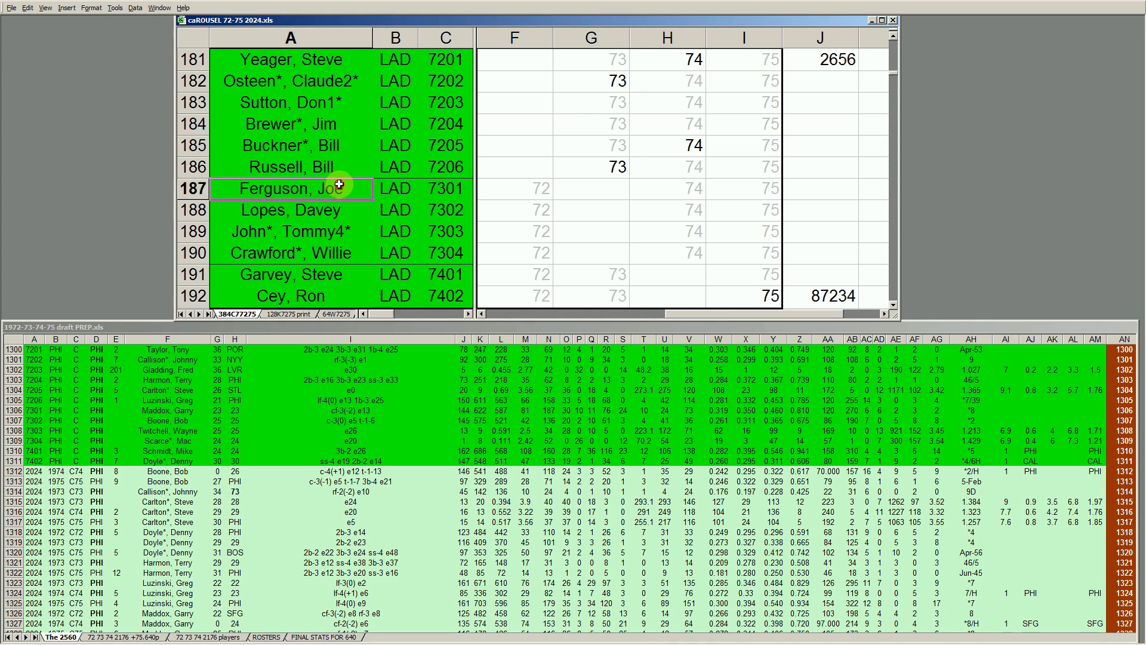
Go to the LVR roster in rows 193 to 204 and examine the six players coded 7201 to 7206
key("Page_Down")
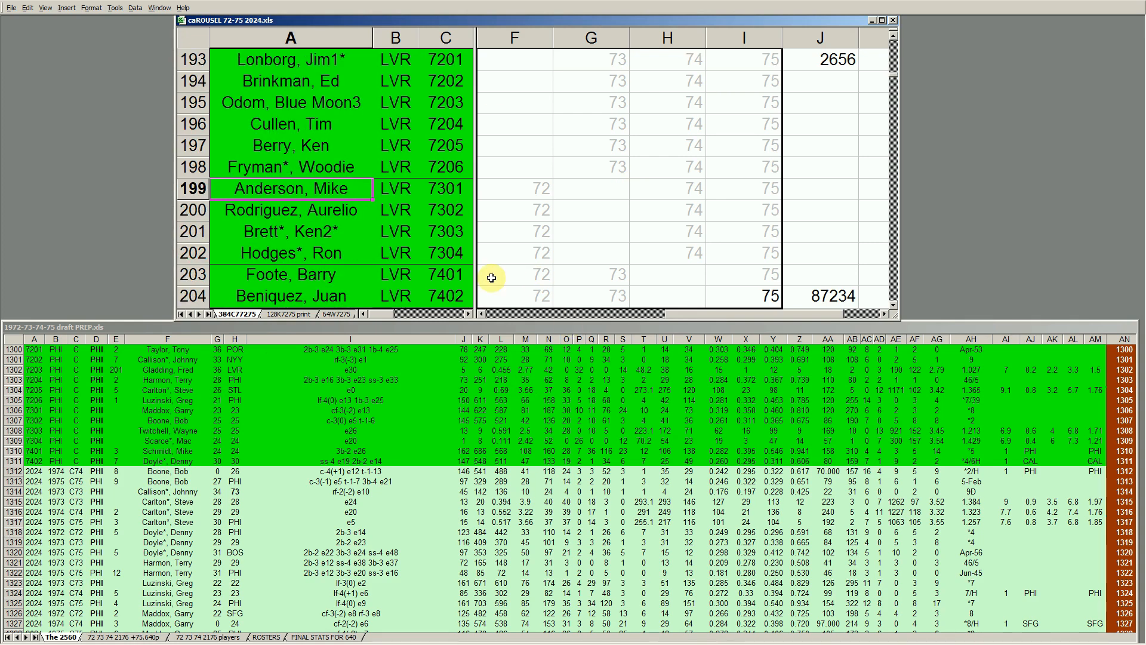
left_click(665, 187)
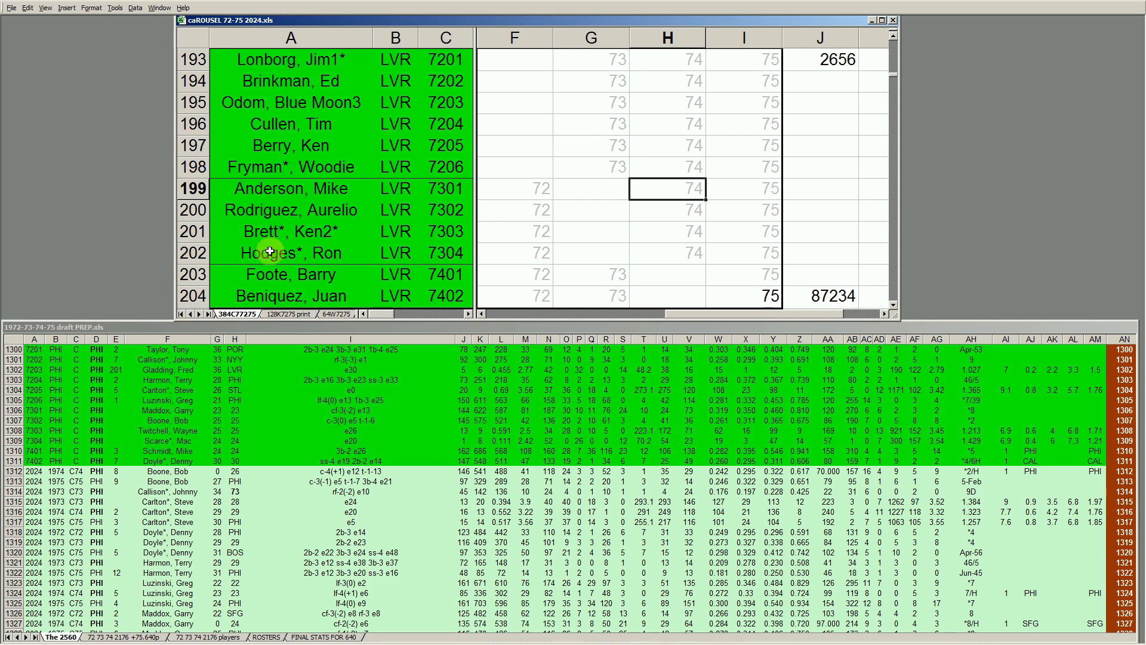
left_click_drag(303, 58, 302, 112)
left_click(303, 124)
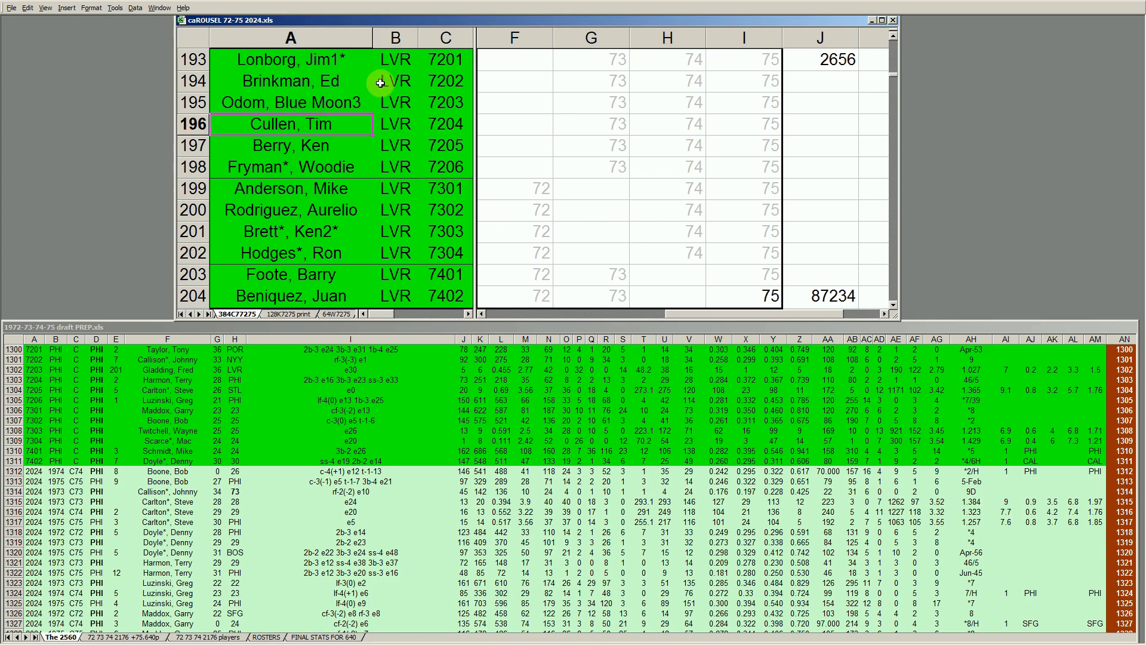
left_click_drag(338, 59, 455, 159)
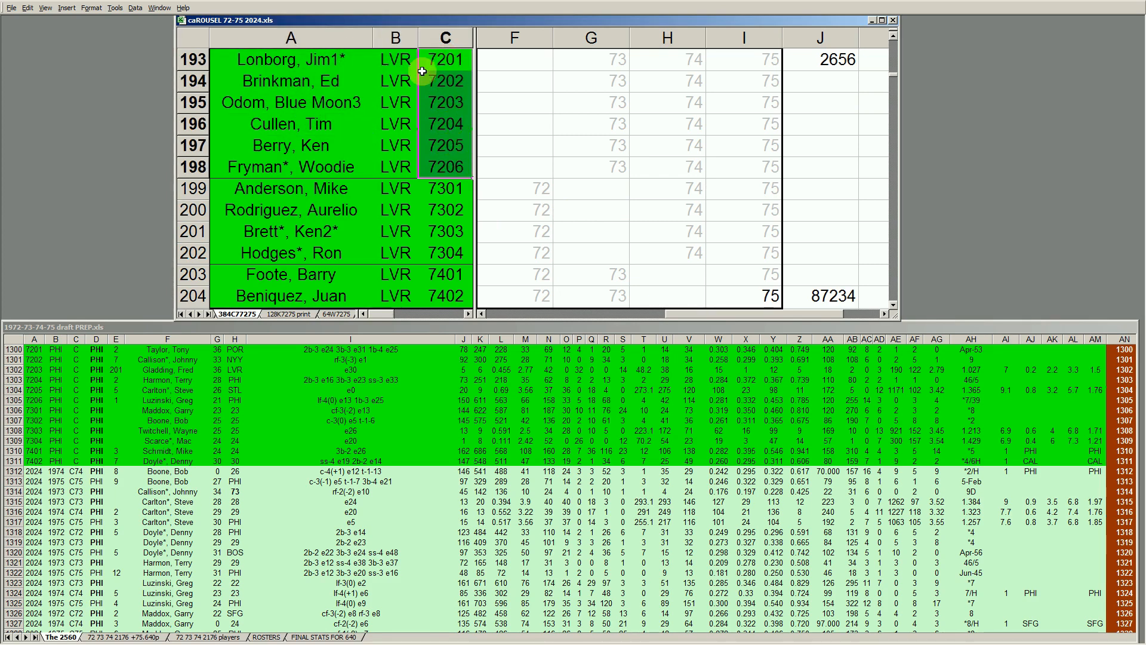
left_click(359, 71)
left_click(438, 67)
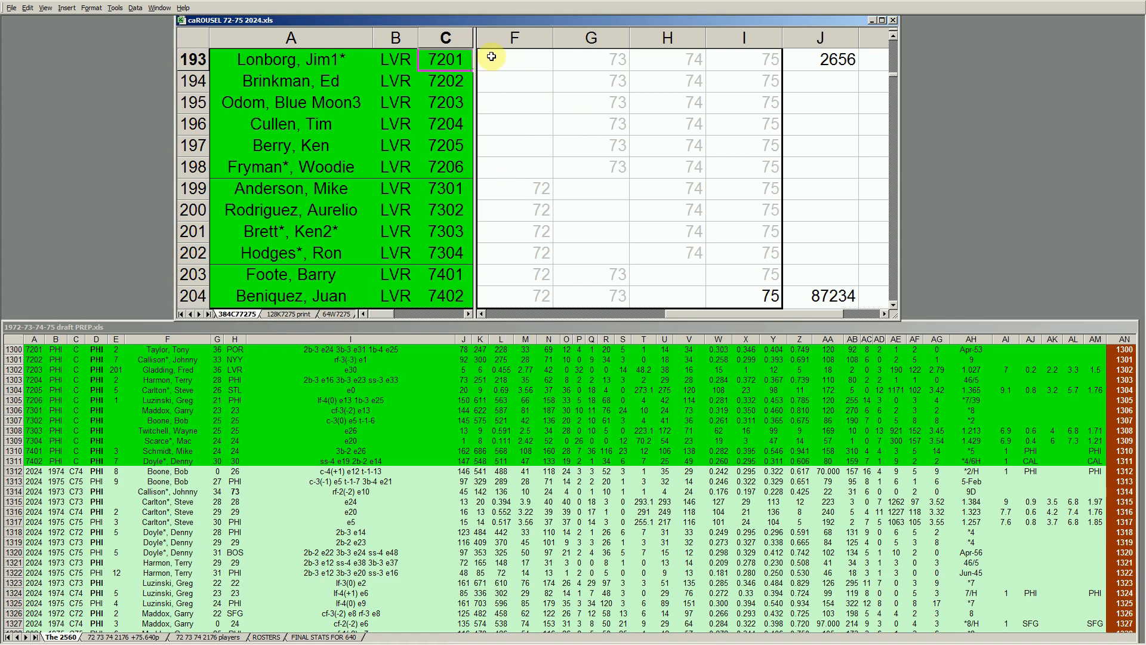
Examine the blank year cells of the three LVR groups in F193:F198, G199:G202 and H203:H204
left_click_drag(516, 56, 524, 97)
left_click(514, 145)
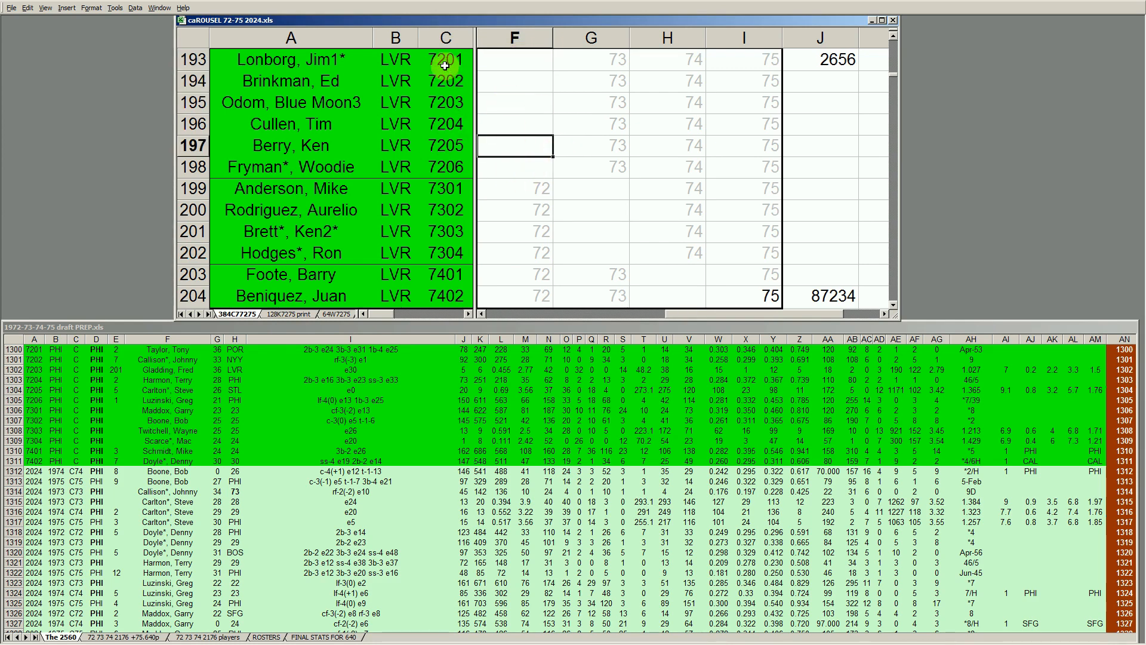
left_click_drag(515, 132, 515, 60)
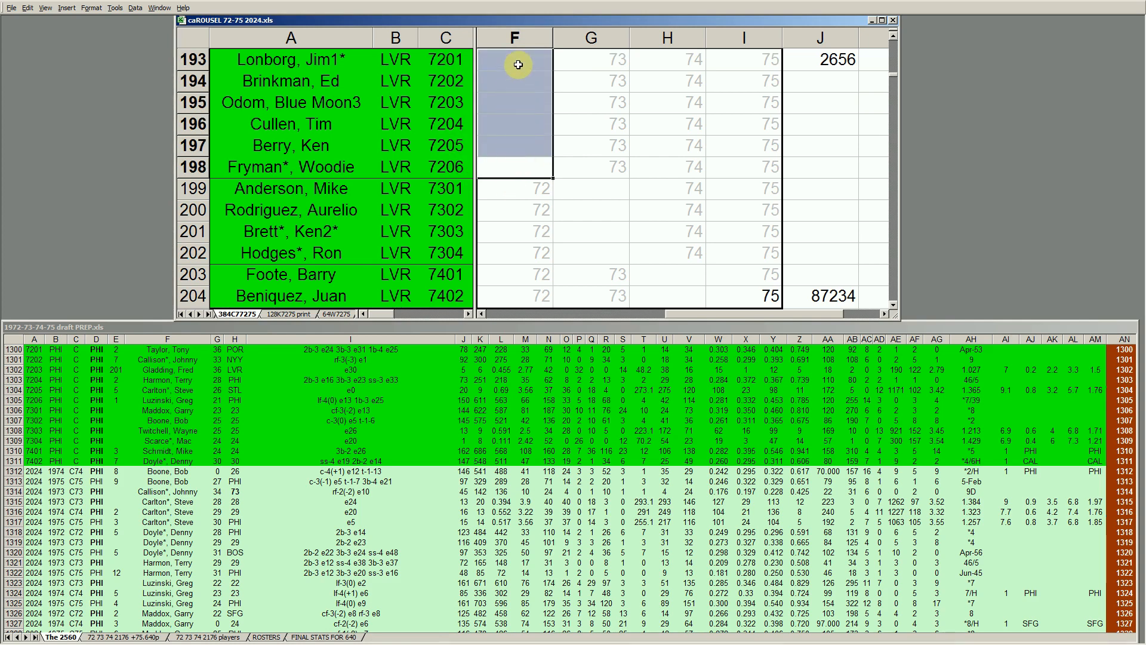
left_click(590, 191)
left_click_drag(590, 191, 597, 257)
left_click(687, 275)
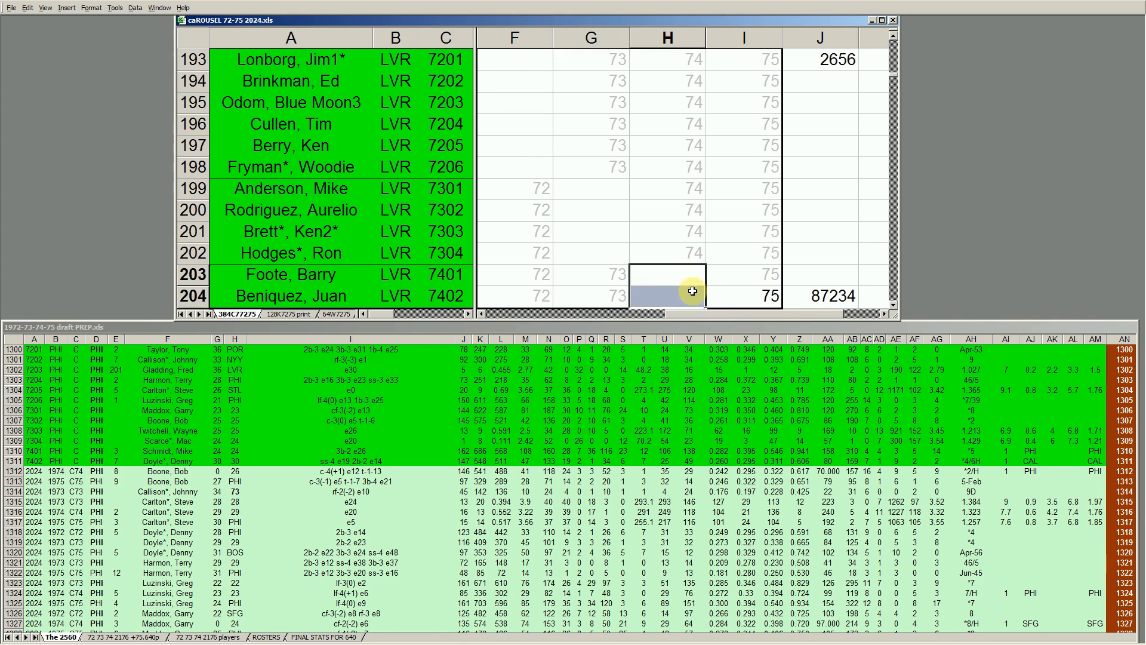
Review the LVR roster from its first player in row 193 to its last in row 204
left_click(366, 124)
left_click(296, 59)
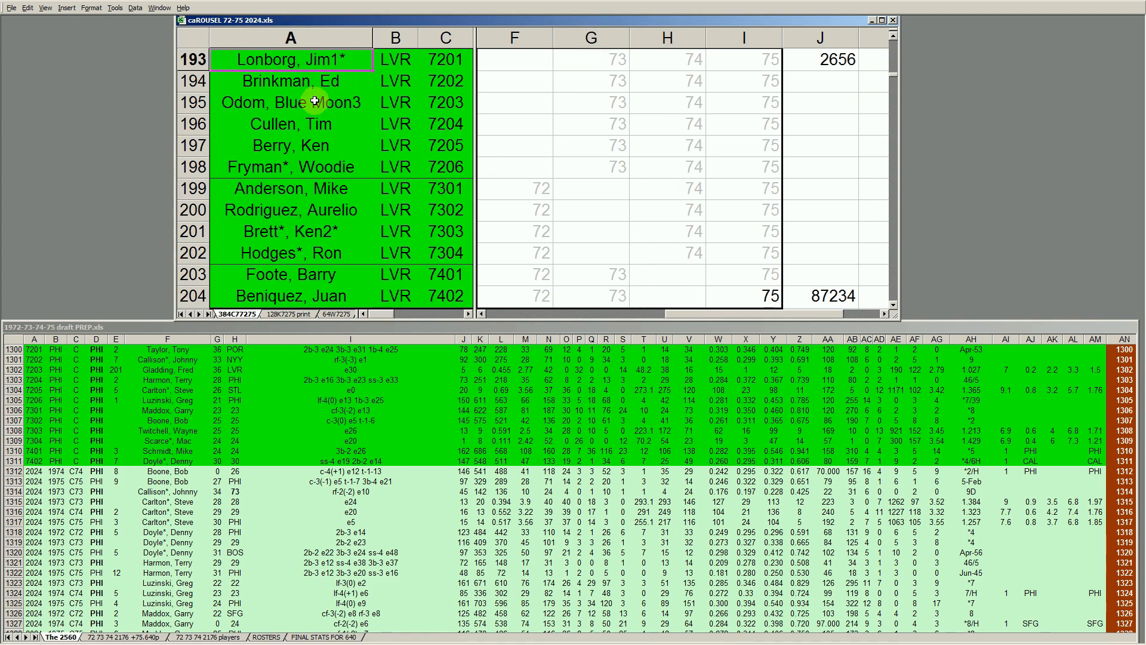
left_click(406, 60)
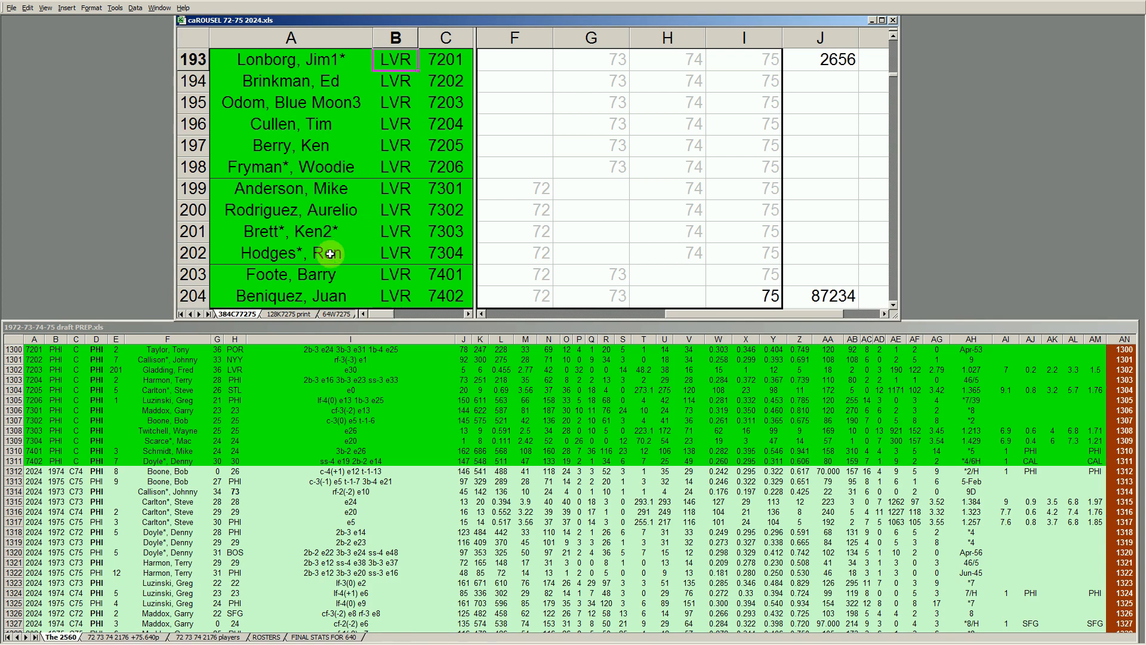
left_click(302, 298)
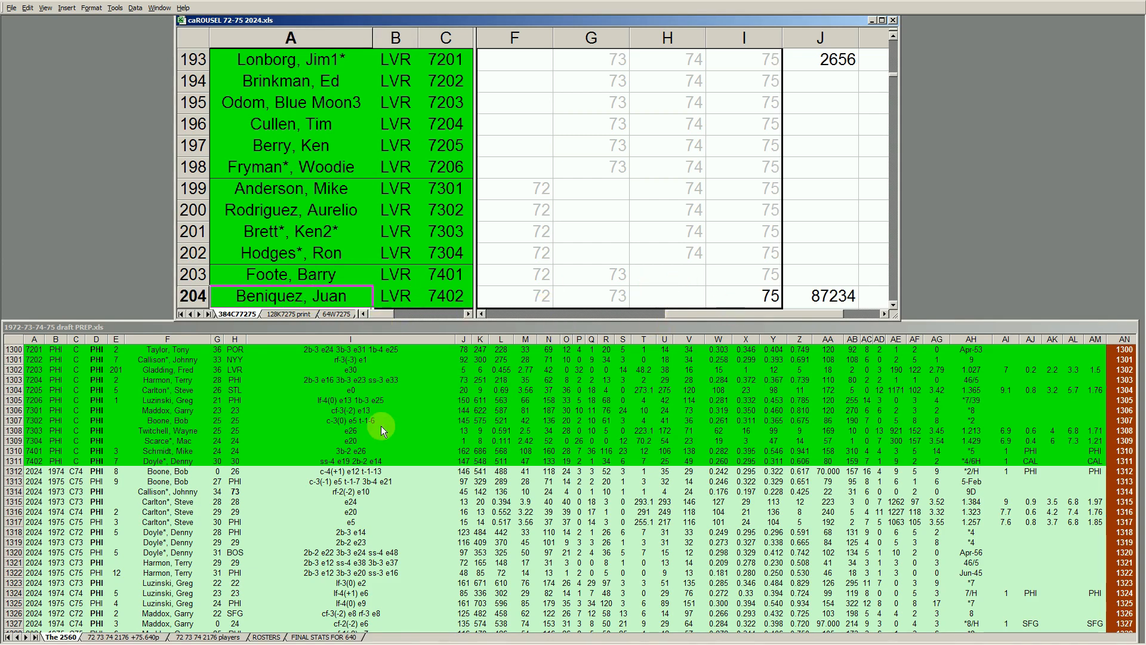
Find the LVR player coded 7402 in row 916 of the draft PREP sheet
left_click(358, 428)
key("Page_Up")
key("Page_Up")
key("Page_Up")
key("Page_Up")
key("Page_Up")
key("Page_Up")
key("Page_Up")
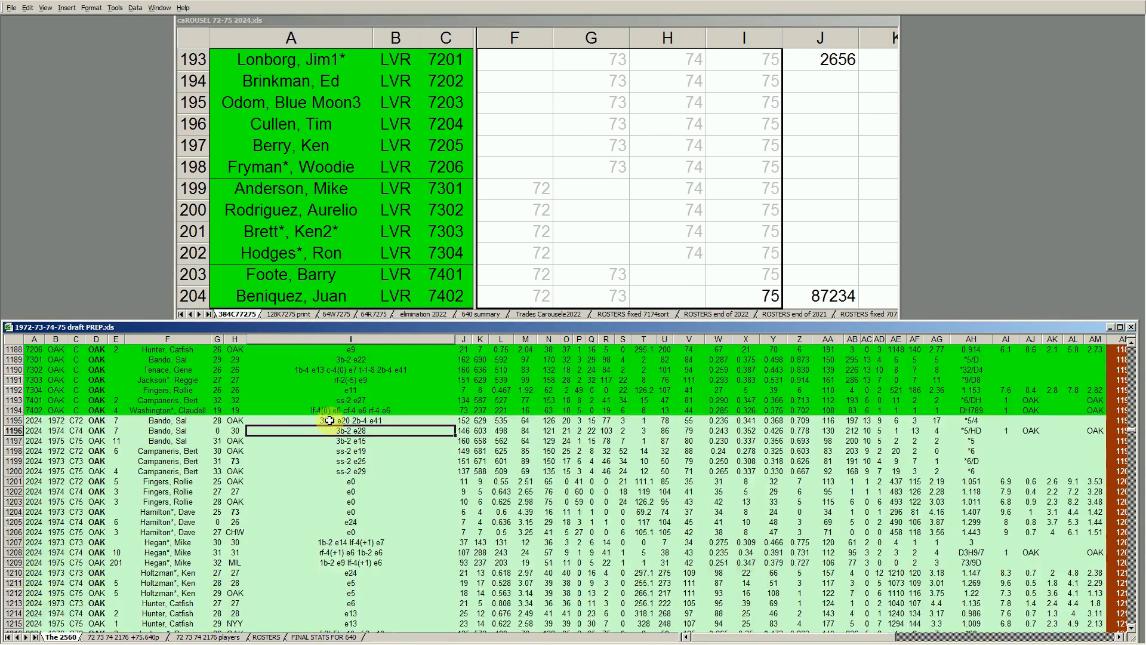
key("Page_Up")
key("Page_Up")
key("Page_Up")
key("Page_Up")
key("Page_Up")
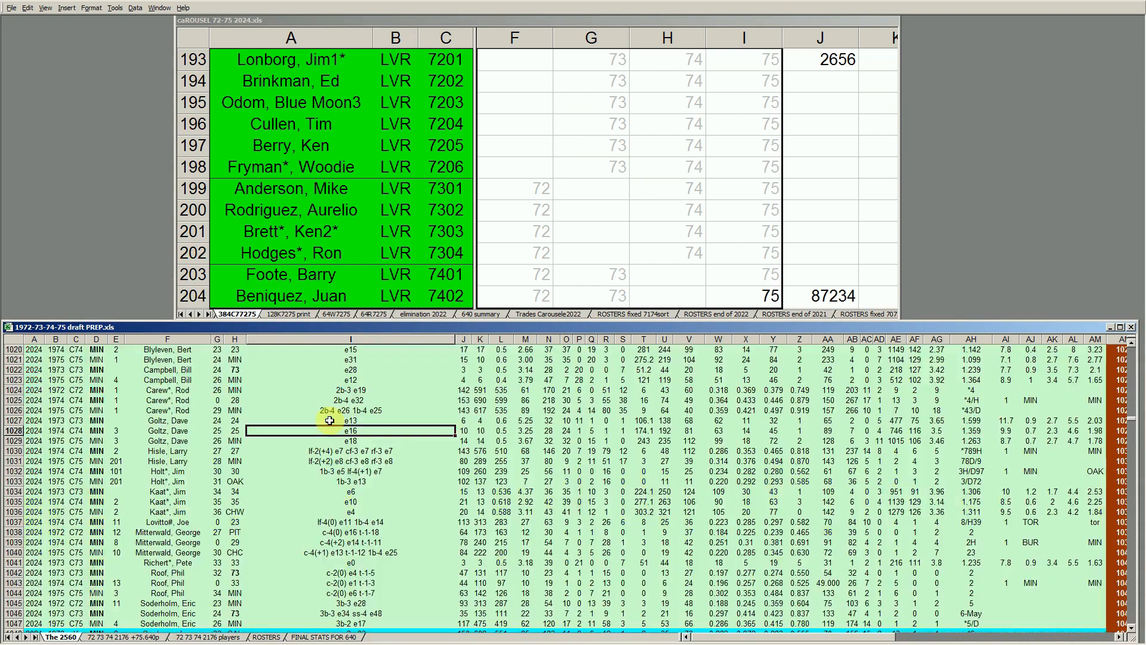
key("Page_Up")
key("Page_Up")
key("Page_Down")
key("Page_Up")
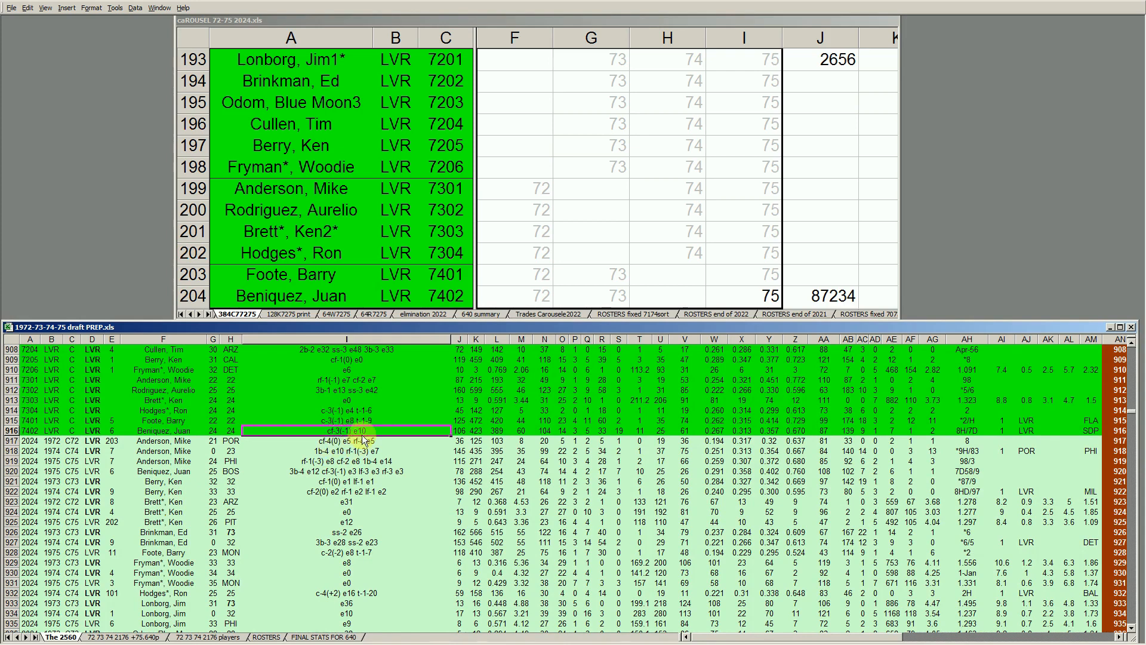
Examine the batting statistics of the LVR player coded 7402 in row 916 and his 1975 season in row 920
left_click(718, 431)
left_click(798, 431)
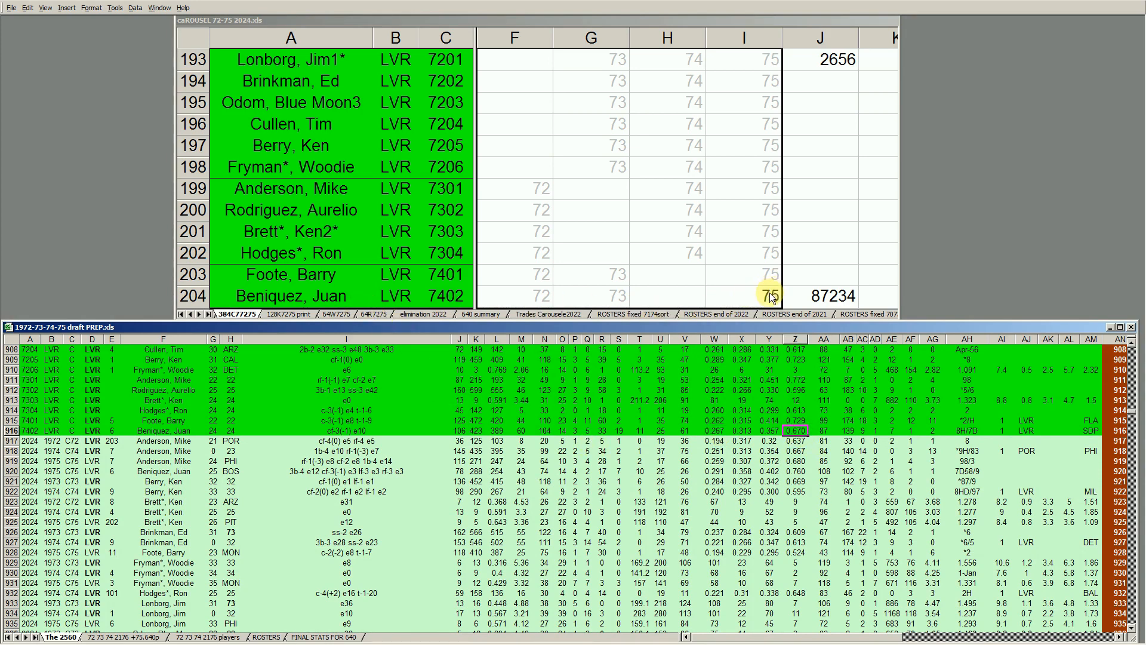
left_click(9, 472)
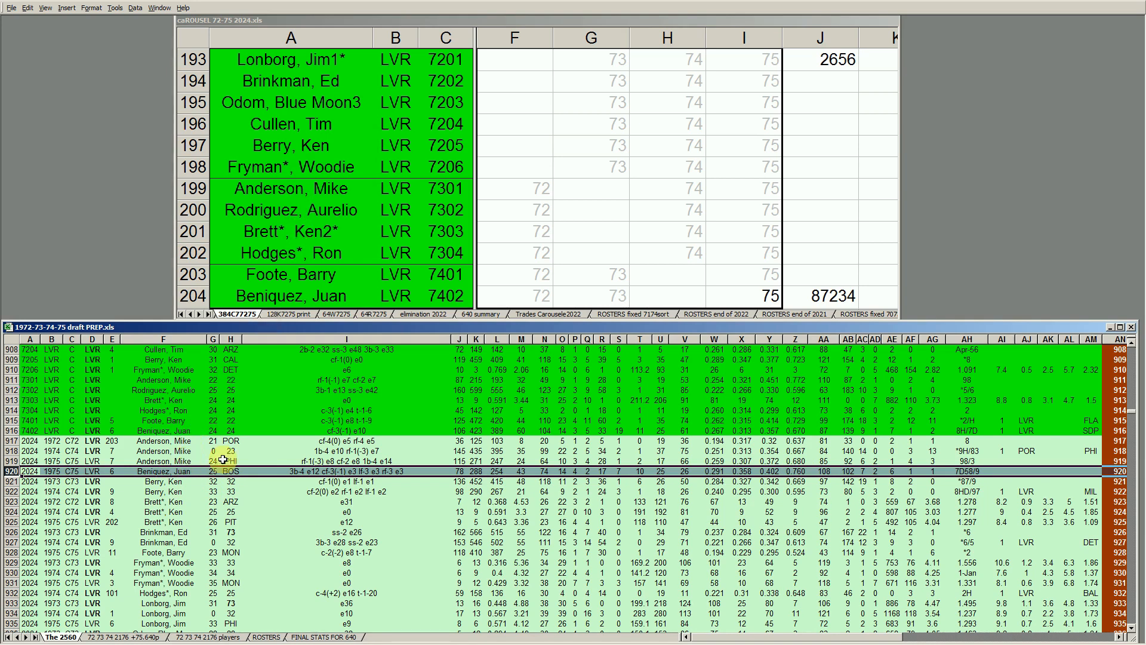
Compare the 75 year marks of the LVR players in cells I202 to I204 of the caROUSEL sheet
left_click(334, 299)
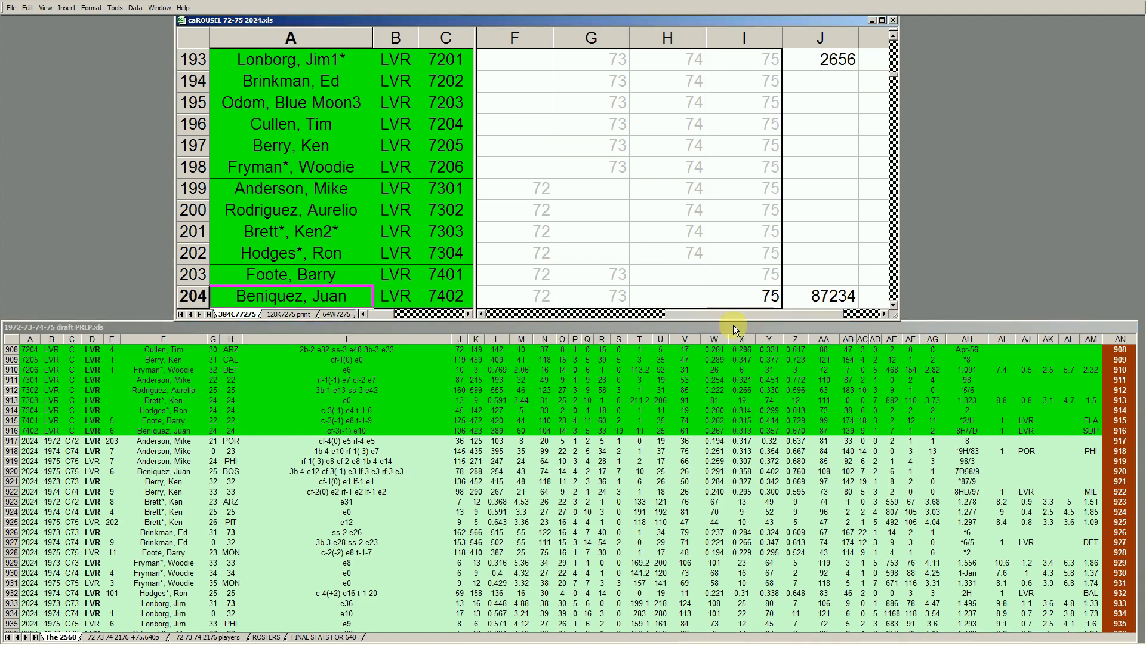
left_click(774, 293)
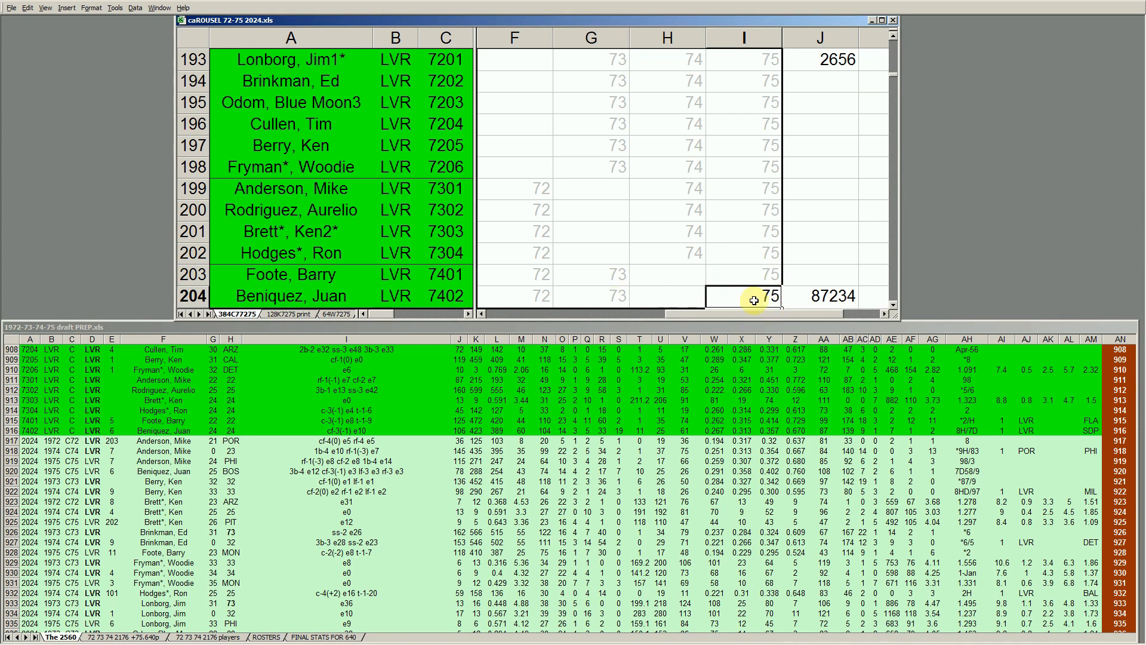
left_click(775, 254)
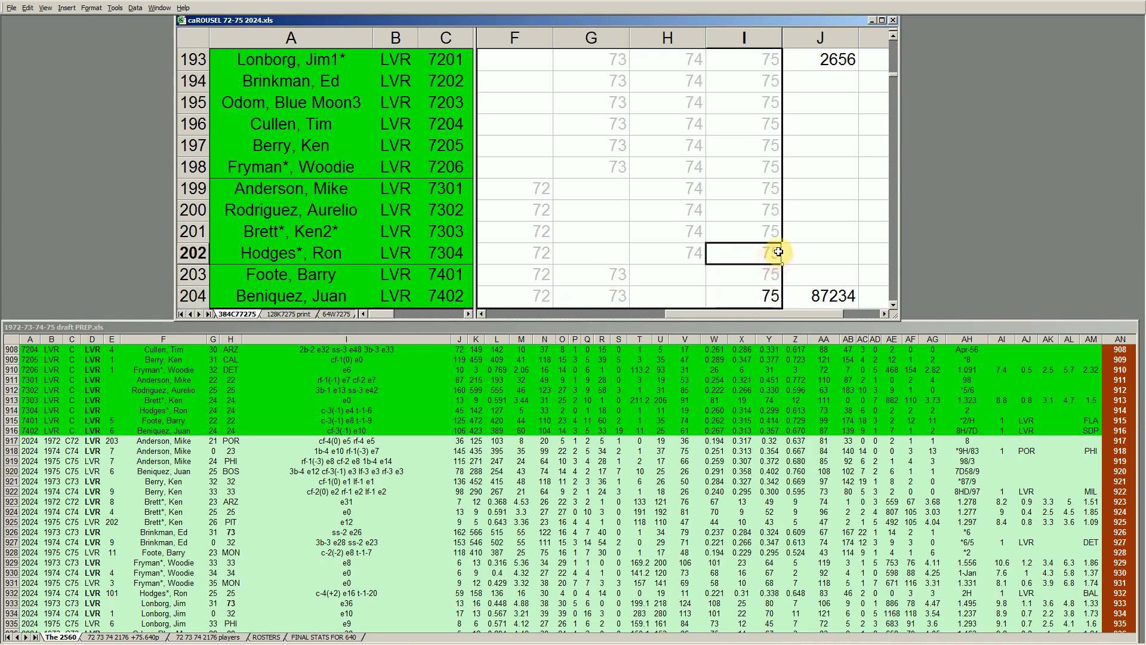
key("Delete")
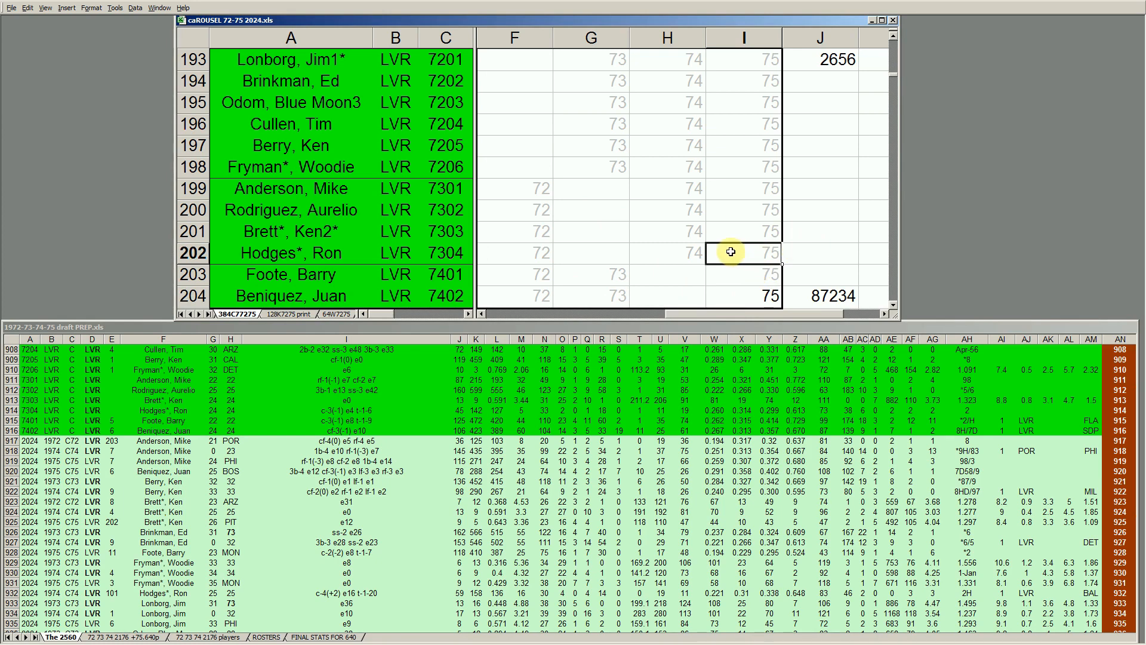
left_click(773, 297)
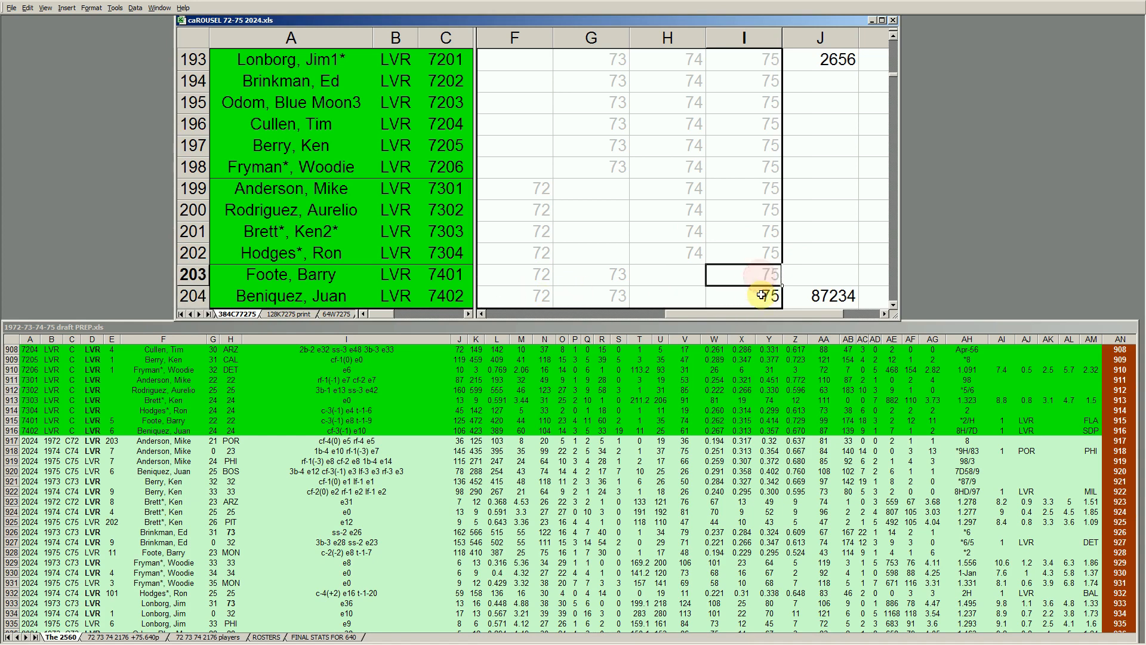
Review the LVR players coded 7401, 7303 and 7304 in the caROUSEL roster
left_click(315, 275)
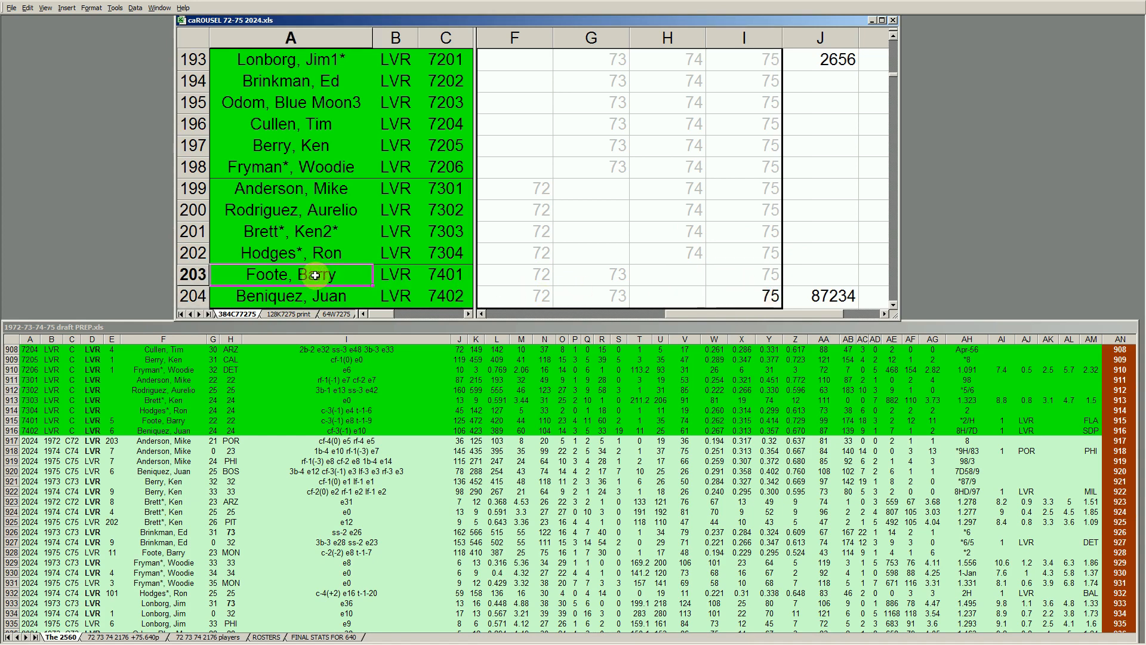
left_click(333, 233)
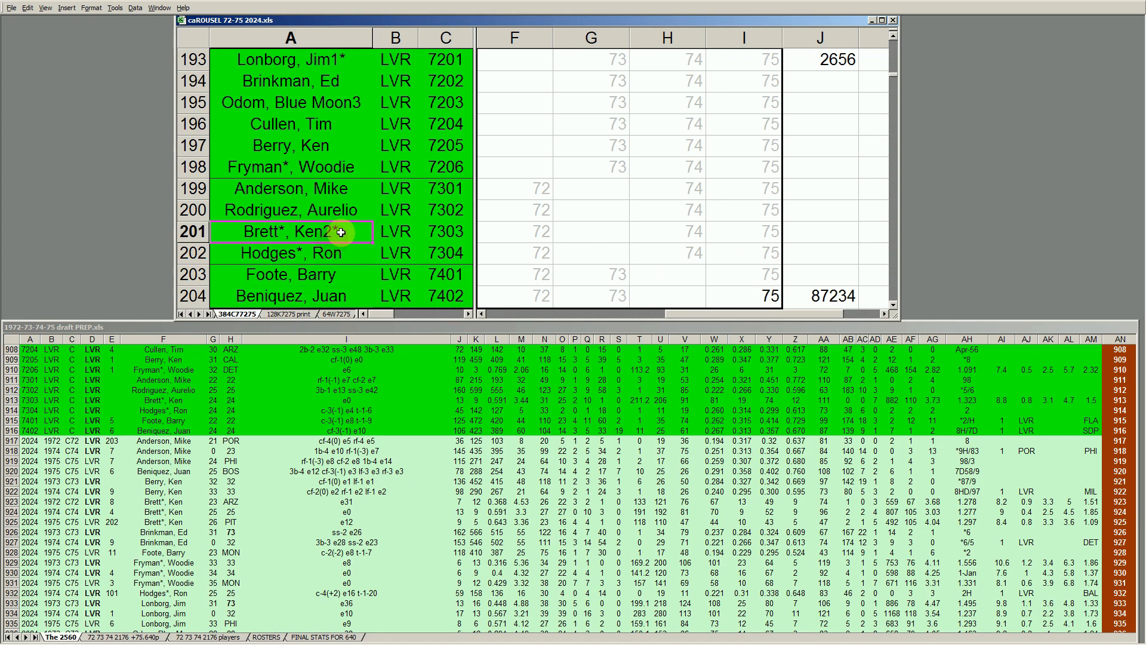
key("Down")
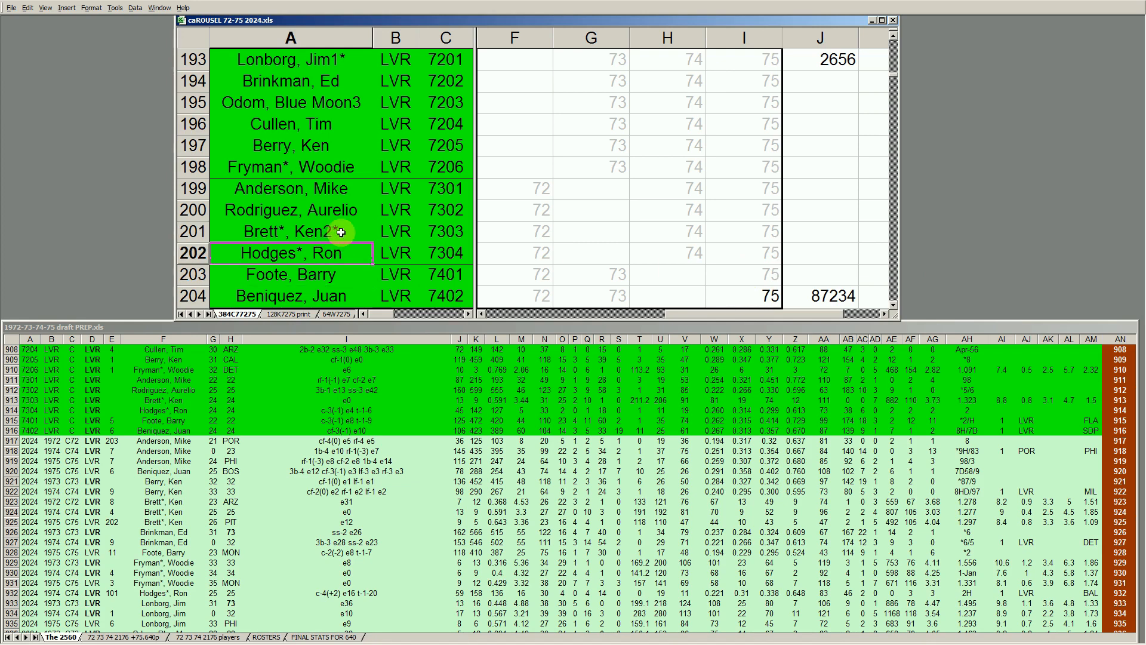
Go to the MIL roster and examine the players coded 7202 and 7203 with the bold 75 marks
key("Page_Down")
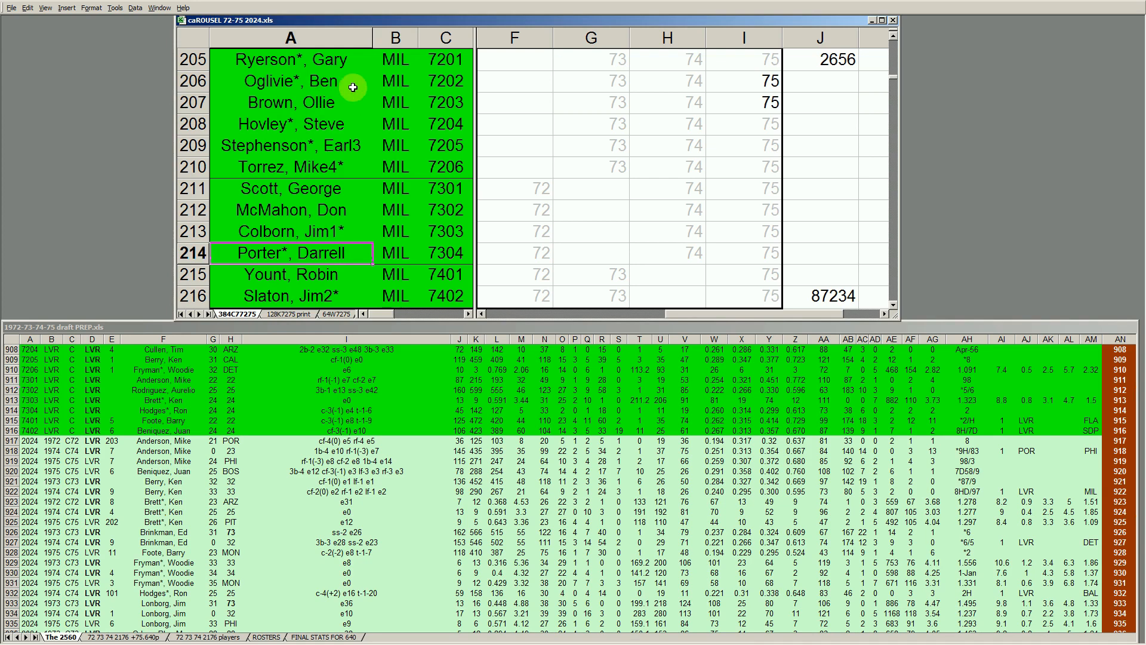
left_click(308, 80)
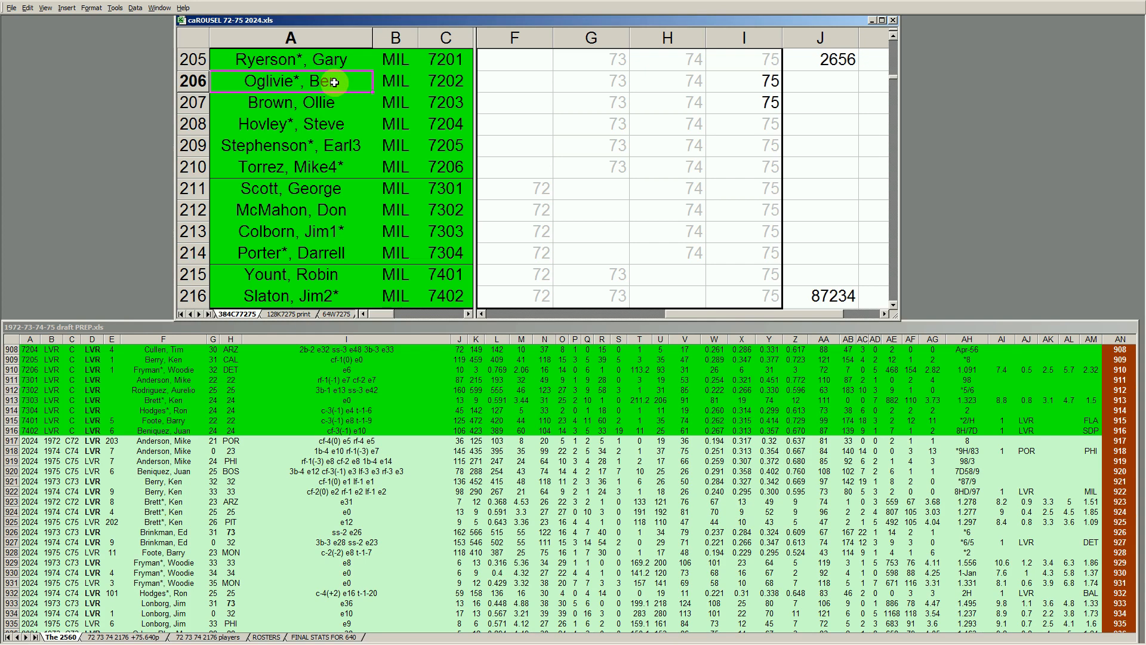
left_click(395, 82)
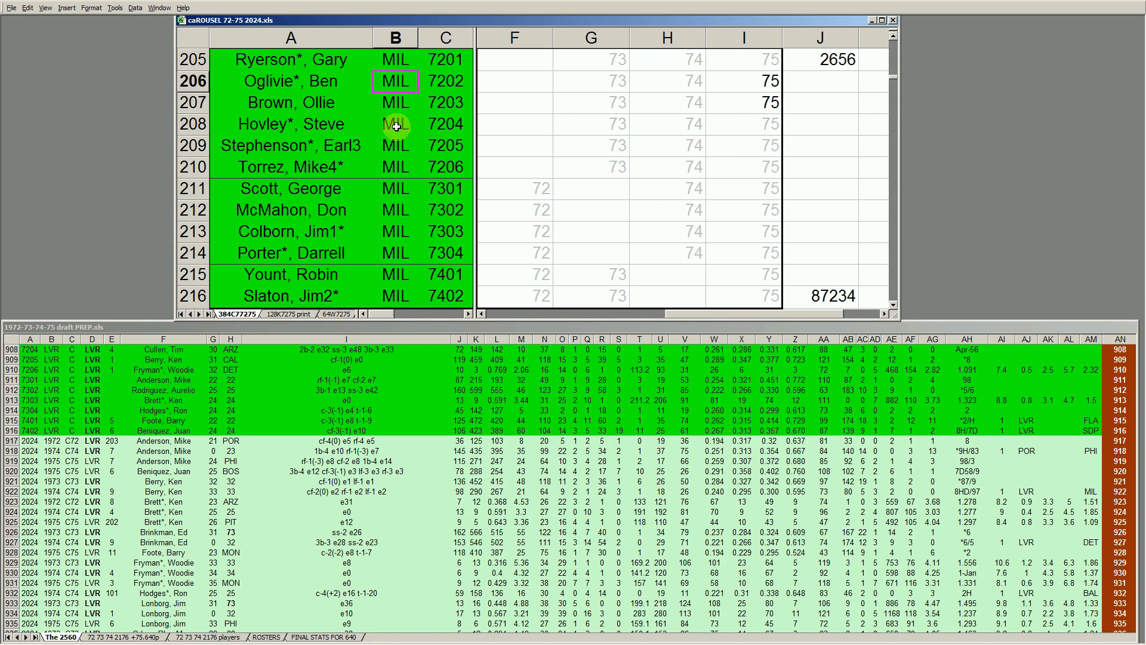
left_click(336, 104)
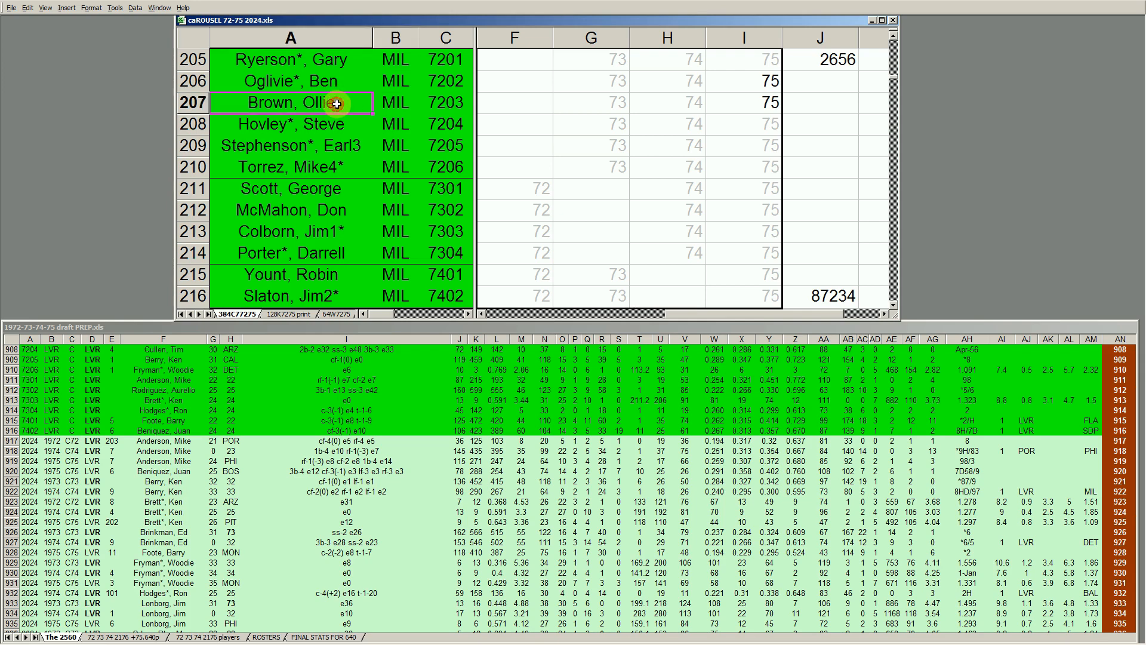
Compare the 75 mark in cell I207 with the MIL player coded 7203 in the caROUSEL roster
left_click(770, 103)
left_click(328, 105)
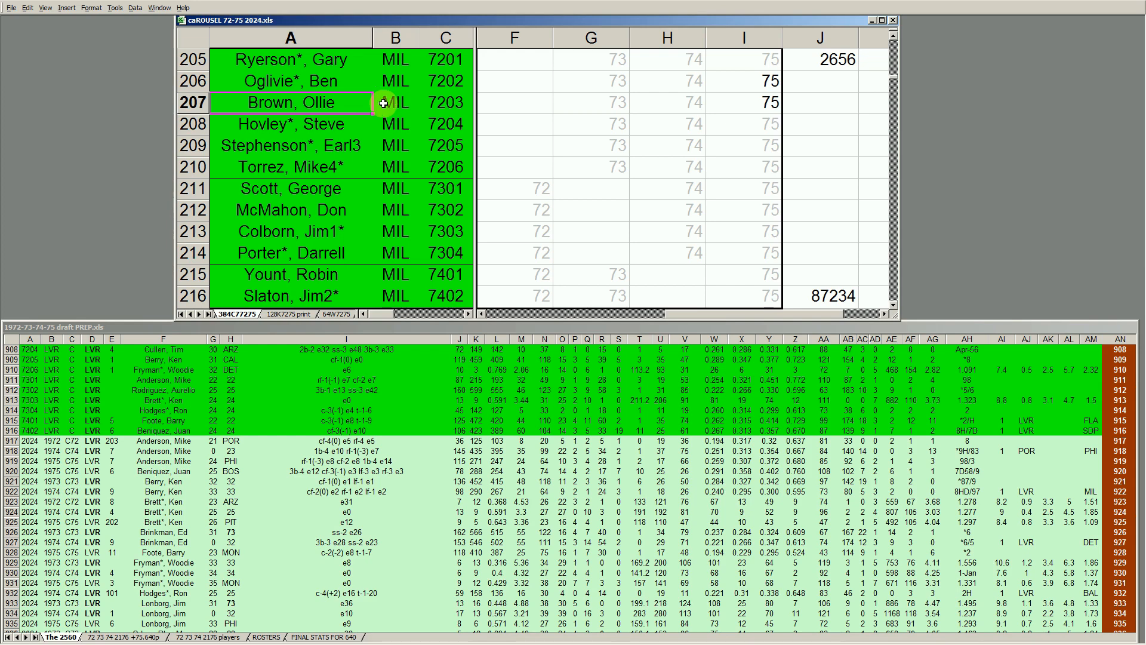
left_click(760, 106)
left_click(293, 106)
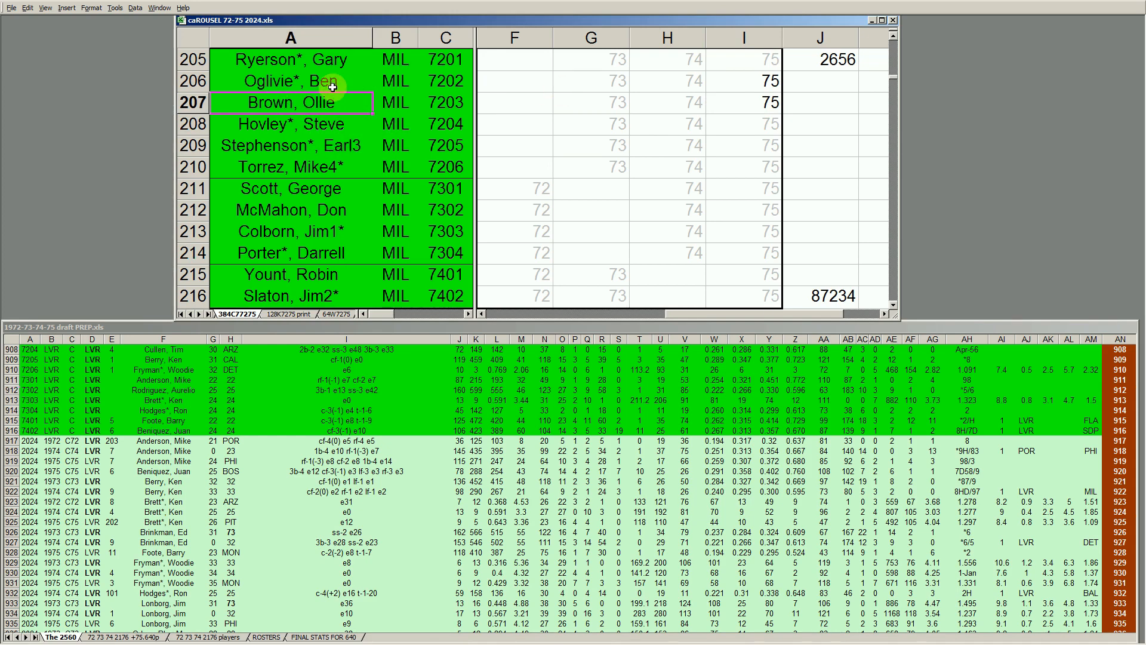
left_click(250, 408)
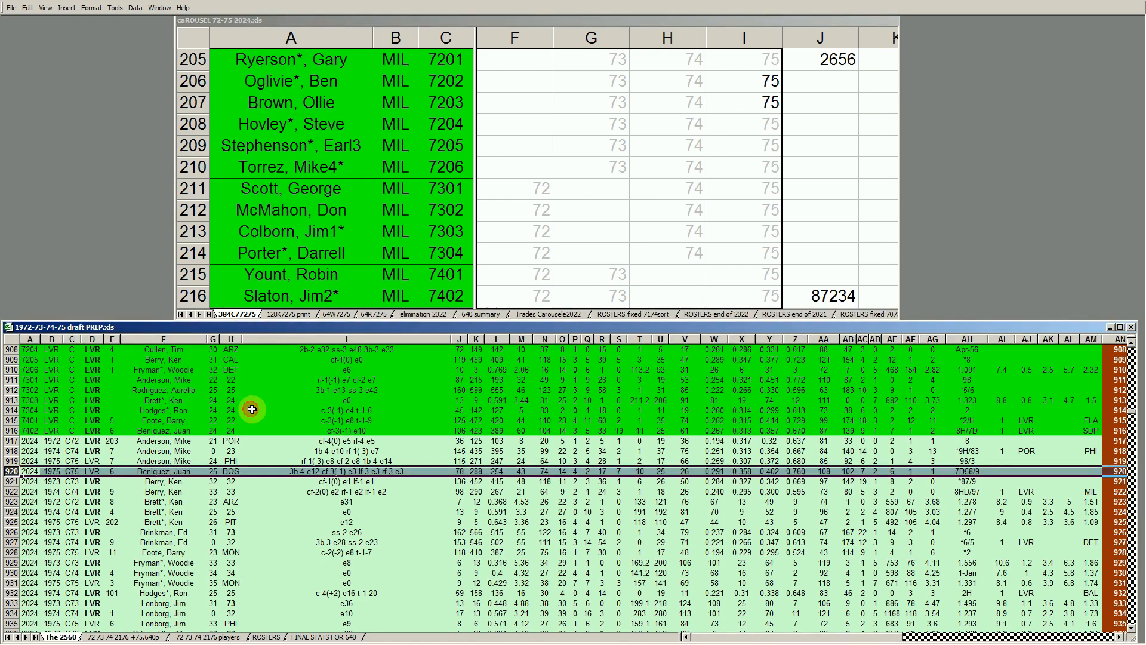
left_click(267, 442)
key("Down")
key("Down")
key("Down")
key("Down")
key("Down")
key("Down")
key("Down")
key("Down")
key("Down")
key("Down")
key("Down")
key("Down")
key("Down")
key("Down")
key("Down")
key("Down")
key("Down")
key("Down")
key("Down")
key("Down")
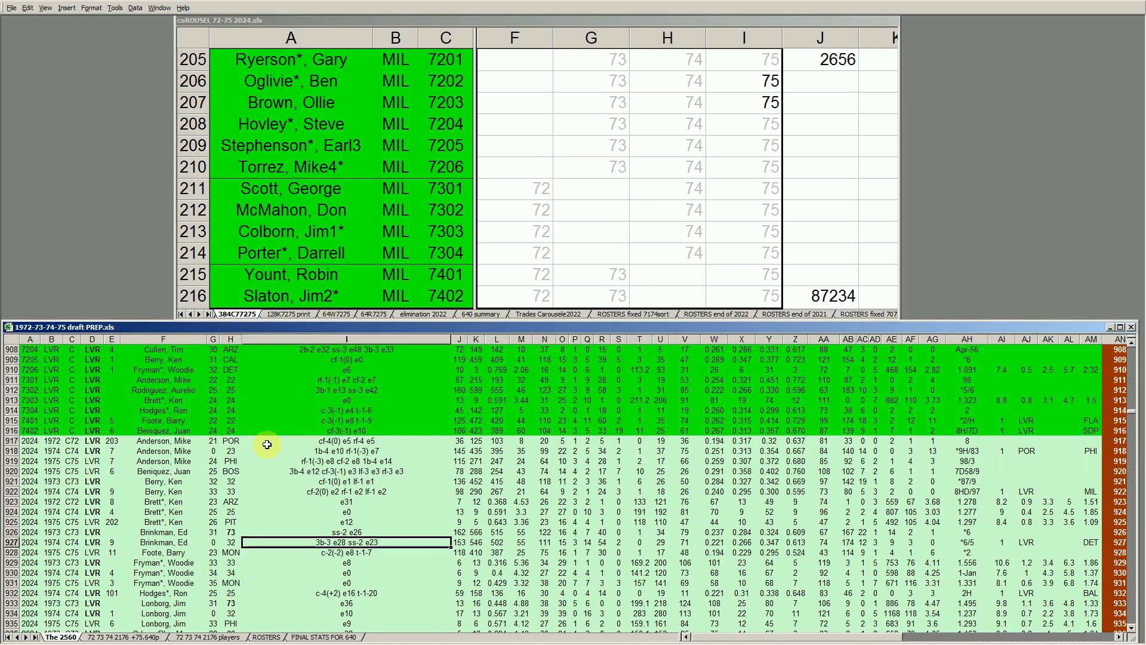
key("Down")
key("Down")
key("Down")
key("Down")
key("Down")
key("Down")
key("Down")
key("Down")
key("Down")
key("Down")
key("Down")
key("Down")
key("Down")
key("Down")
key("Up")
key("Up")
key("Up")
key("Up")
key("Up")
key("Up")
key("Up")
key("Up")
key("Up")
key("Up")
key("Up")
key("Up")
key("Up")
key("Up")
key("Up")
key("Up")
key("Up")
key("Up")
key("Up")
key("Up")
key("Left")
key("Left")
key("Up")
key("Up")
key("Up")
key("Left")
key("Up")
Examine the batting statistics of the MIL player in row 959 across columns K to Z
key("Right")
key("Right")
key("Right")
key("Right")
key("Right")
key("Right")
key("Right")
key("Right")
key("Right")
key("Right")
key("Right")
key("Right")
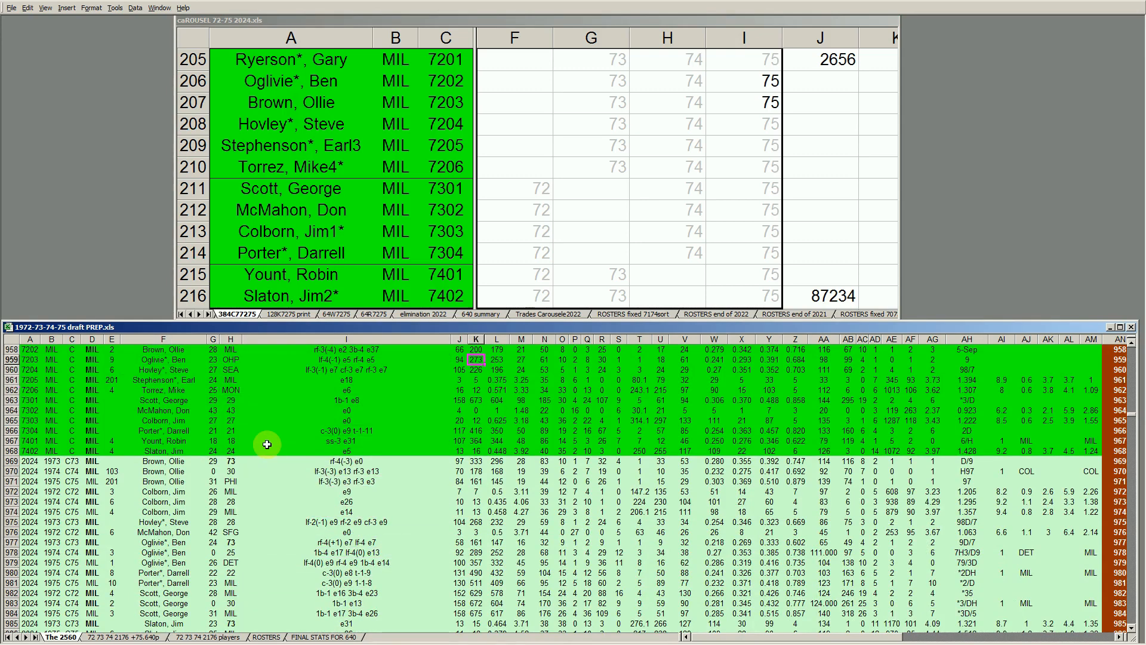
key("Right")
key("Right")
key("Right")
key("Right")
key("Right")
key("Right")
key("Right")
key("Right")
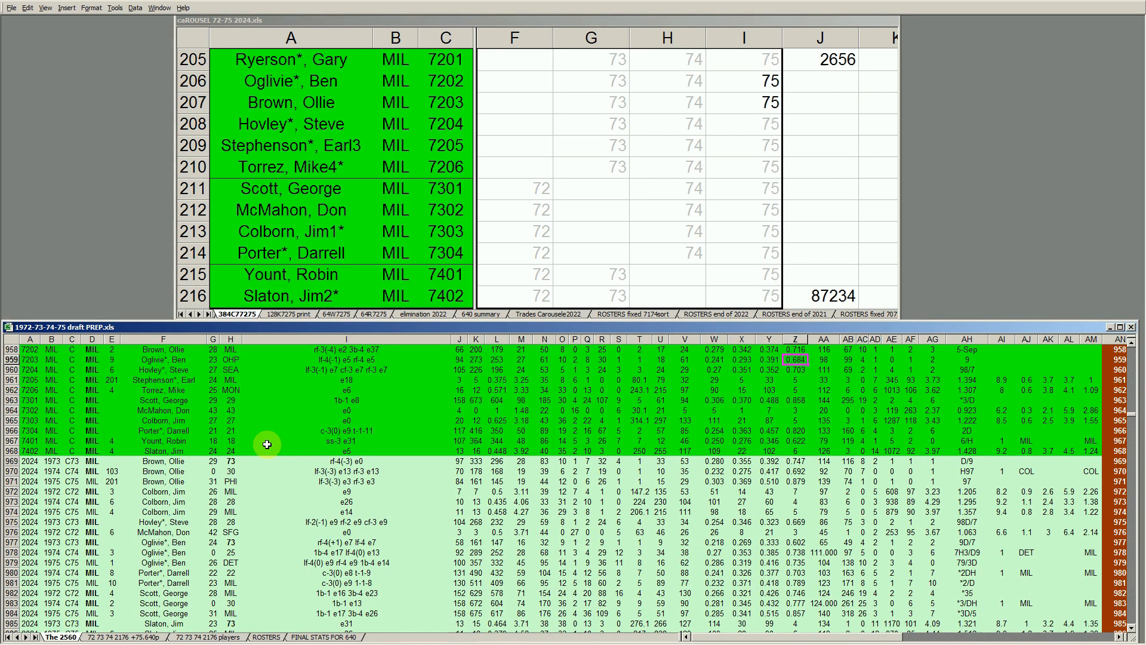
key("Left")
key("Left")
key("Left")
key("Right")
key("Right")
key("Right")
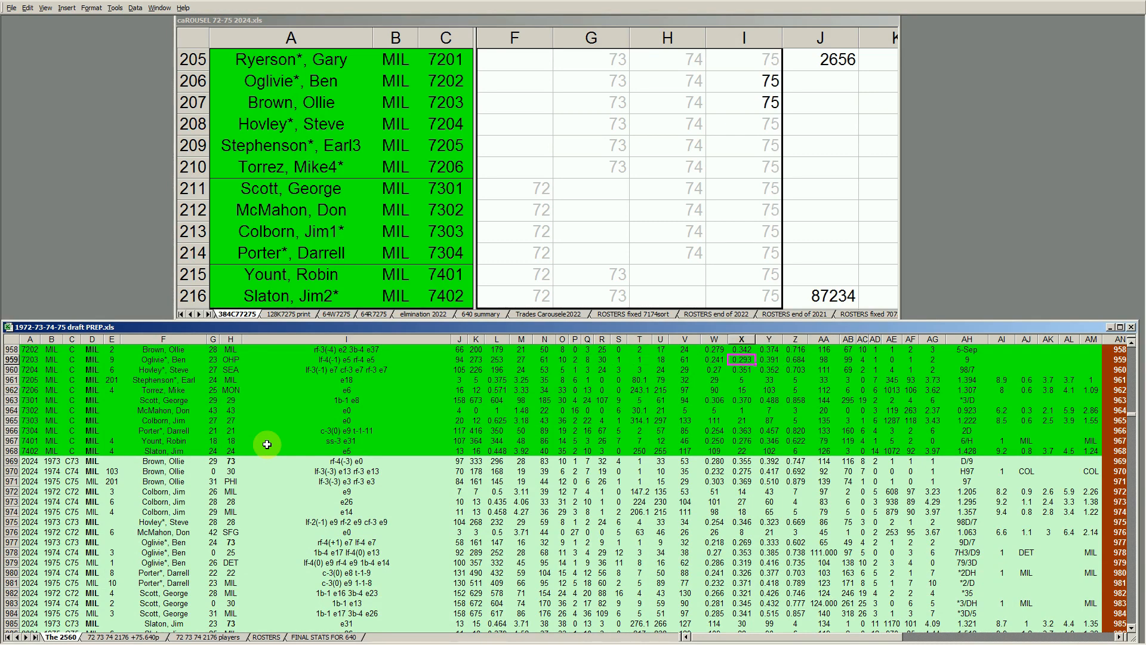
Locate the same MIL player's 1975 season entry in row 979
key("Left")
key("Left")
key("Left")
key("Left")
key("Left")
key("Left")
key("Left")
key("Left")
key("Left")
key("Left")
key("Left")
key("Left")
key("Left")
key("Left")
key("Left")
key("Left")
key("Left")
key("Left")
key("Left")
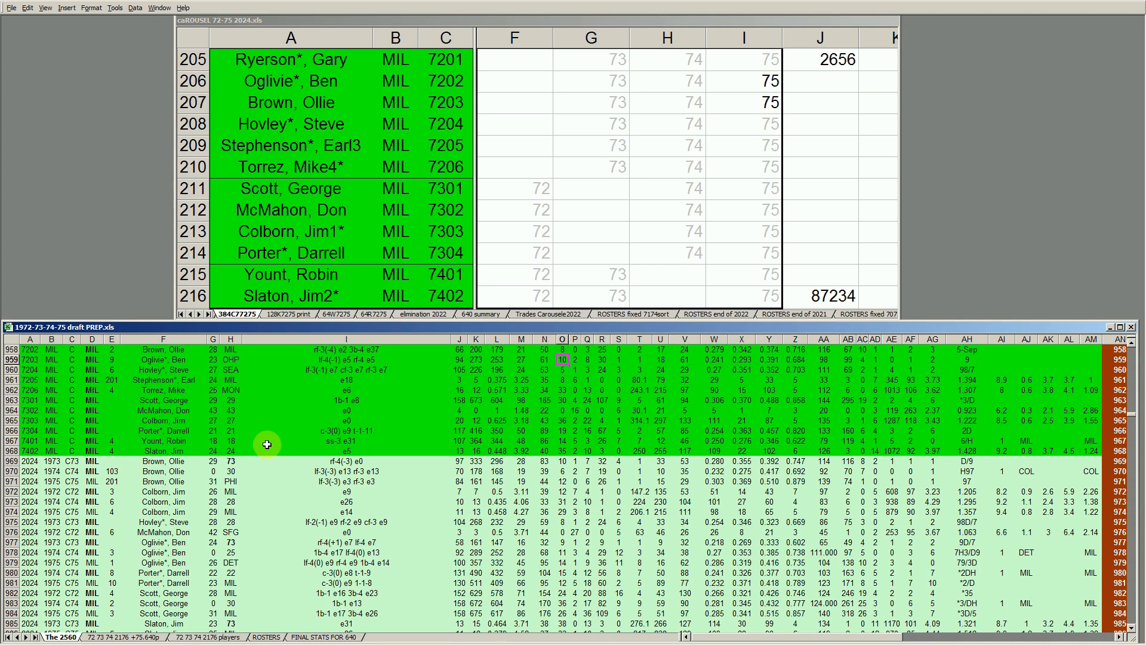
key("Left")
key("Down")
key("Down")
key("Down")
key("Down")
key("Down")
key("Down")
key("Down")
key("Down")
key("Down")
key("Down")
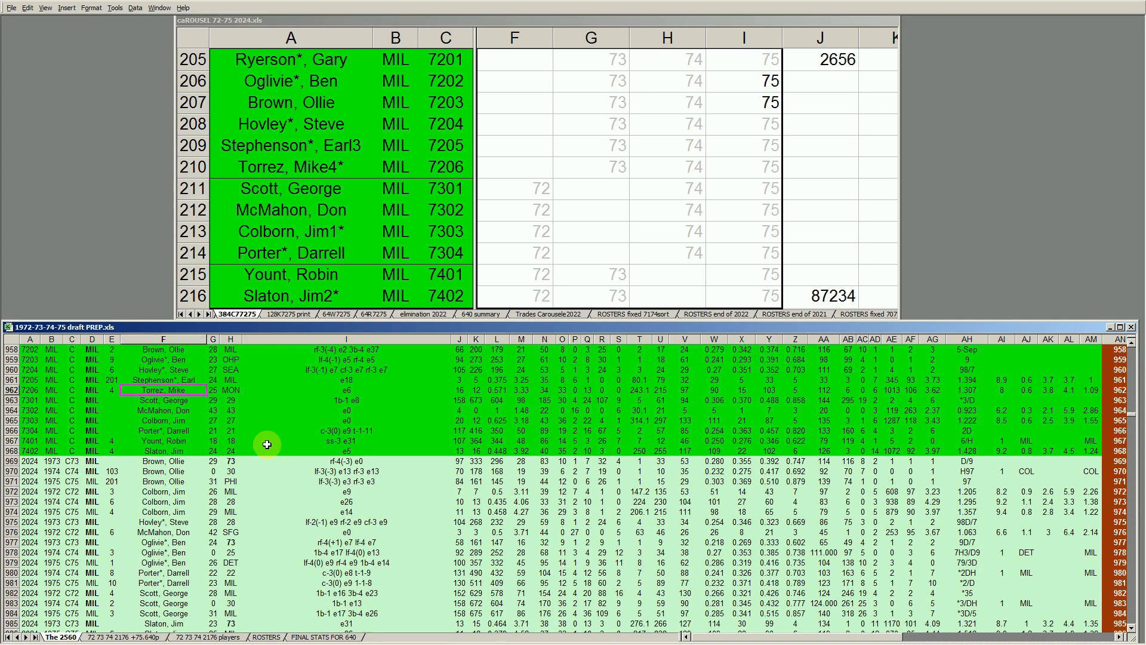
key("Down")
key("Down")
key("Down")
key("Down")
key("Down")
key("Down")
key("Down")
key("Down")
key("Down")
key("Down")
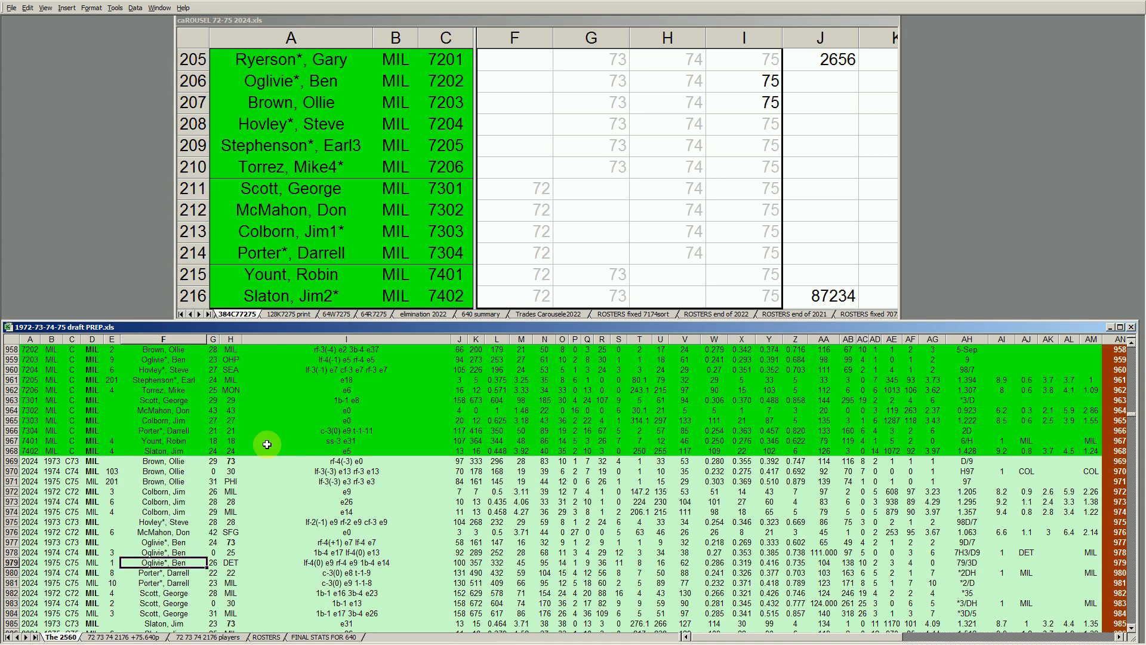
Examine the 1975 team and batting statistics in row 979 through column Z
key("Right")
key("Right")
key("Right")
key("Right")
key("Right")
key("Right")
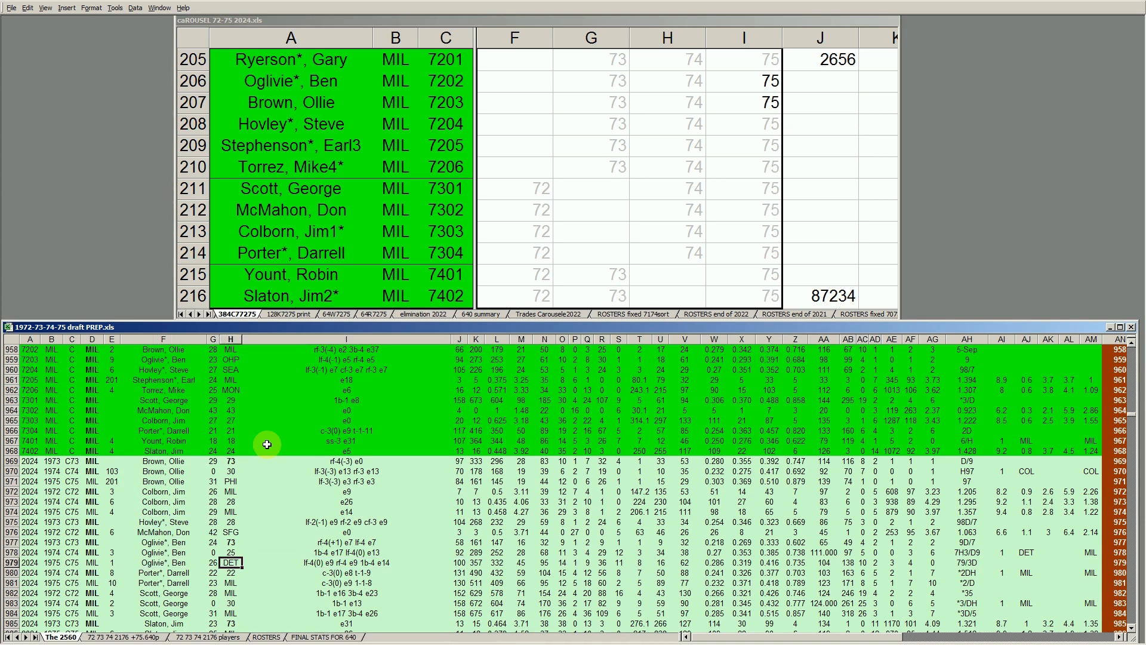
key("Right")
key("Right")
key("Right")
key("Right")
key("Right")
key("Right")
key("Right")
key("Right")
key("Right")
key("Right")
key("Right")
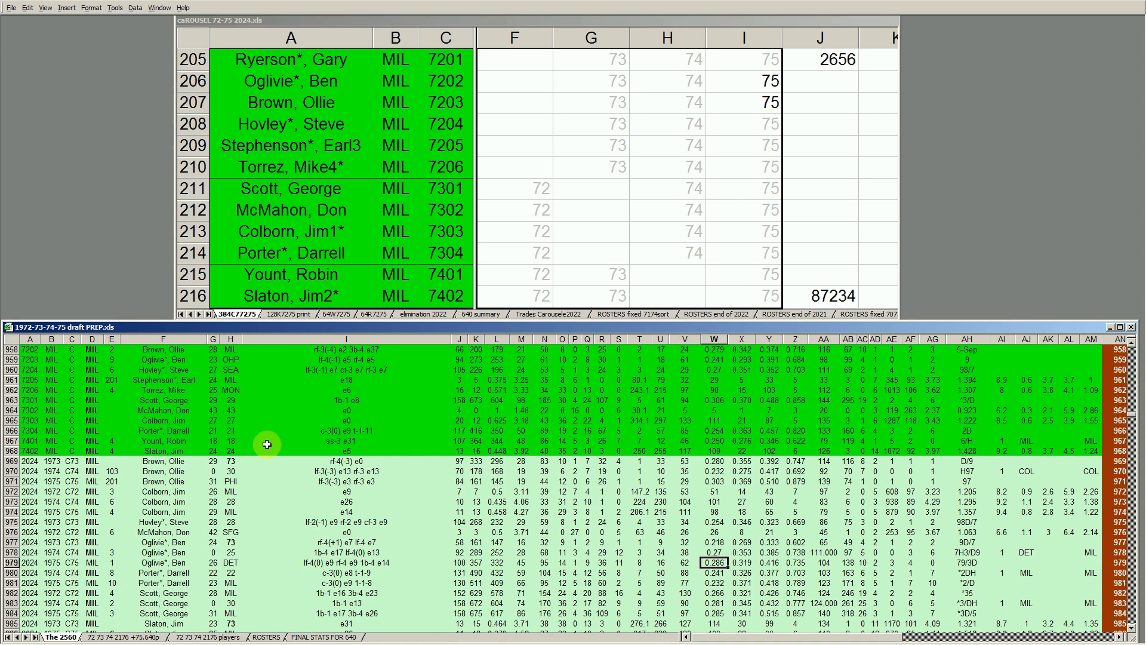
key("Right")
key("Right")
key("Right")
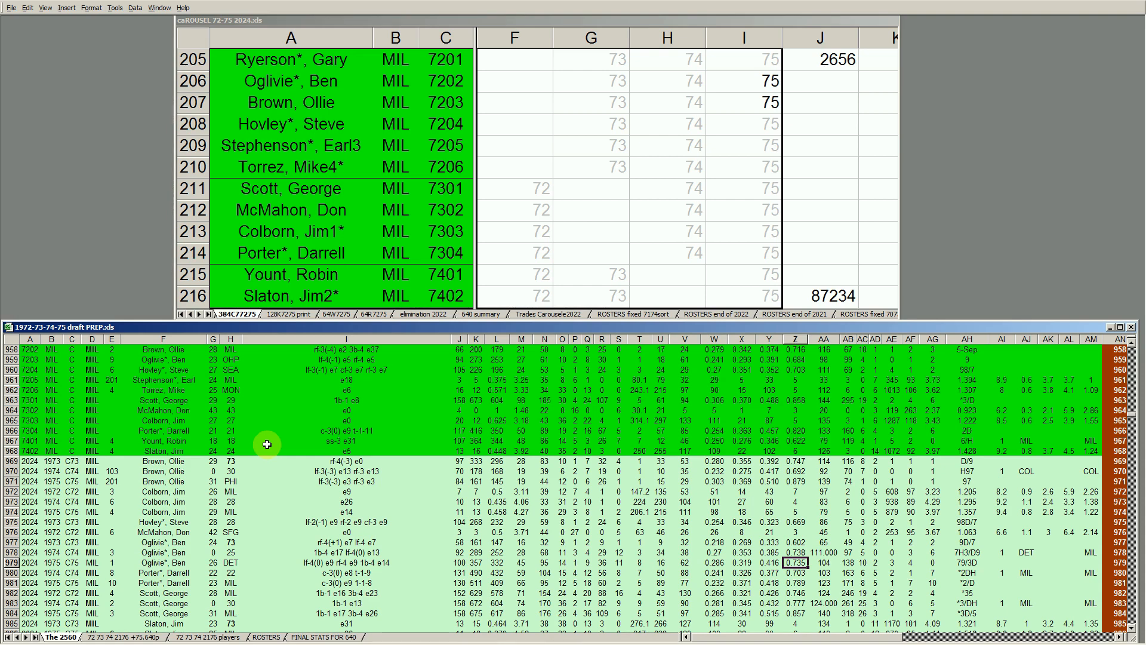
Trace the 1975 entry in row 979 back from column Z to column G and check the MIL player's 75 mark in I206 of the carousel workbook
key("Left")
key("Left")
key("Left")
key("Left")
key("Left")
key("Left")
key("Left")
key("Left")
key("Left")
key("Left")
key("Left")
key("Left")
key("Left")
key("Left")
key("Right")
key("Right")
key("Right")
key("Right")
key("Right")
key("Left")
key("Left")
key("Left")
key("Left")
key("Left")
key("Left")
key("Left")
key("Left")
key("Left")
key("Left")
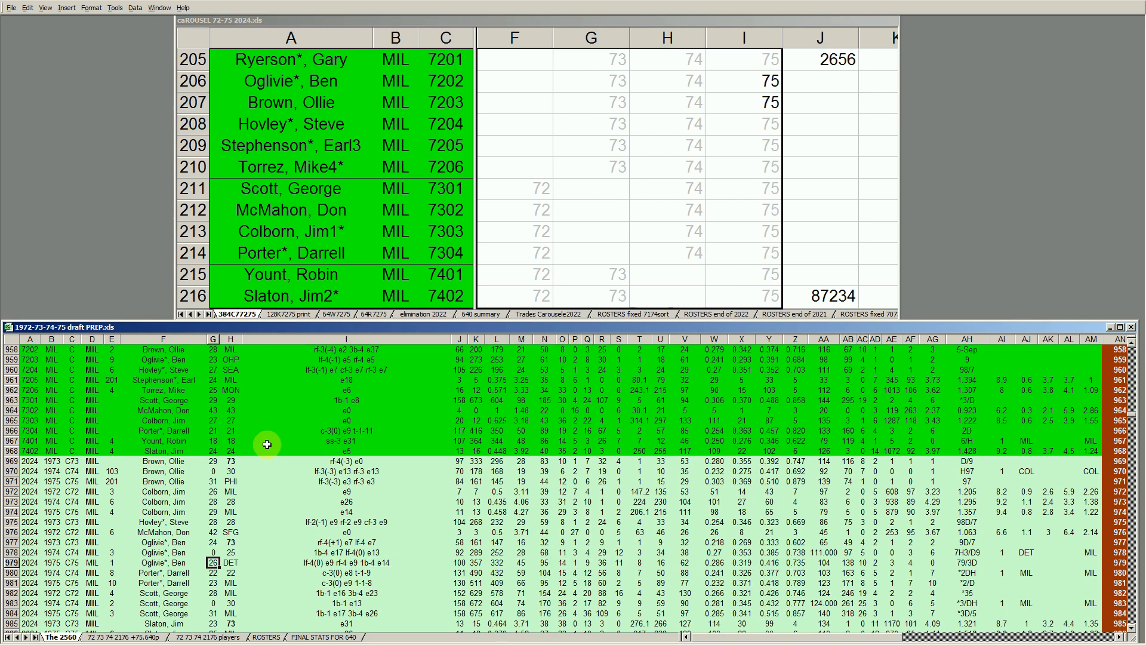
left_click(767, 83)
key("F4")
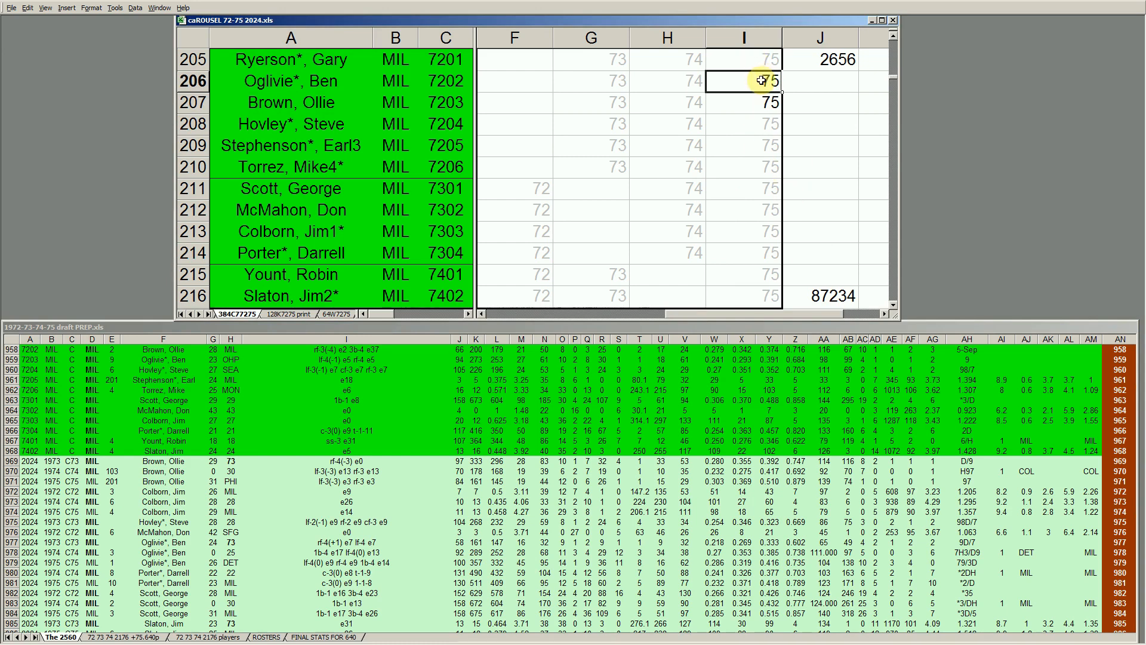
Switch to the draft PREP workbook and examine the fielding ratings in column I and the column Z figure for the MIL player in row 958
left_click(159, 483)
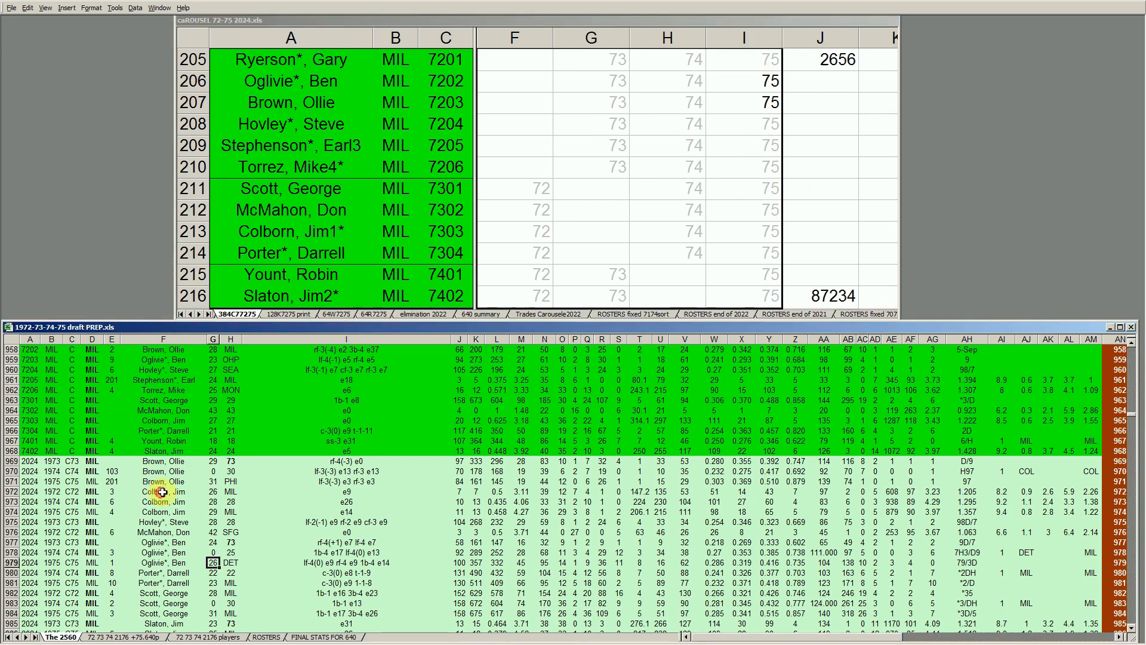
left_click(350, 351)
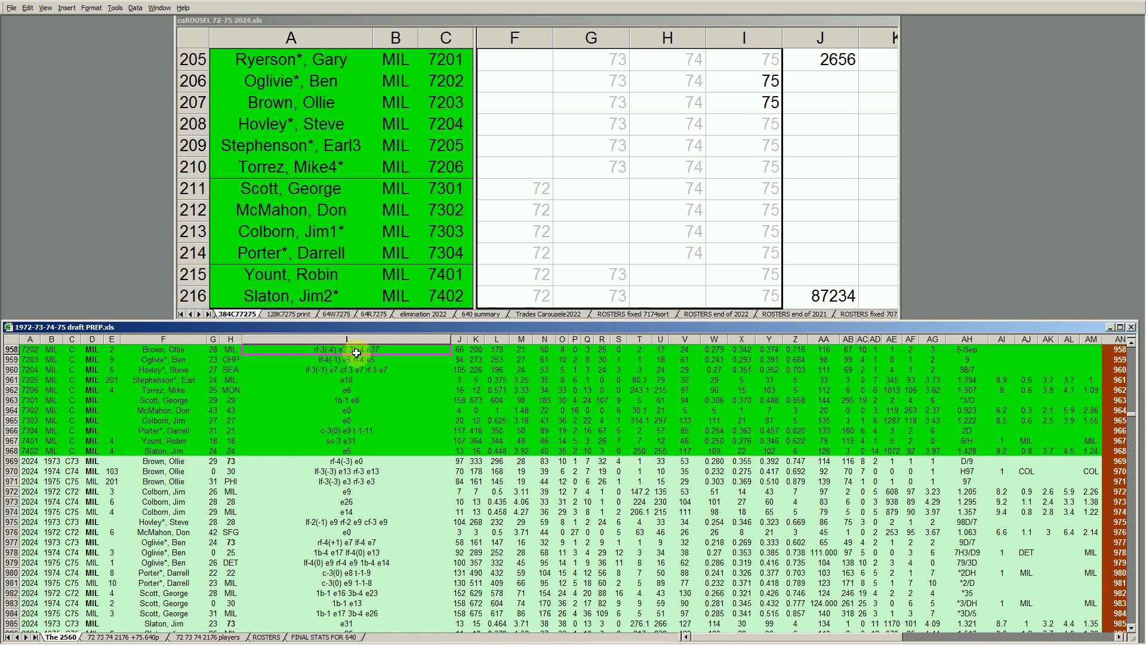
scroll(371, 397, "up", 1)
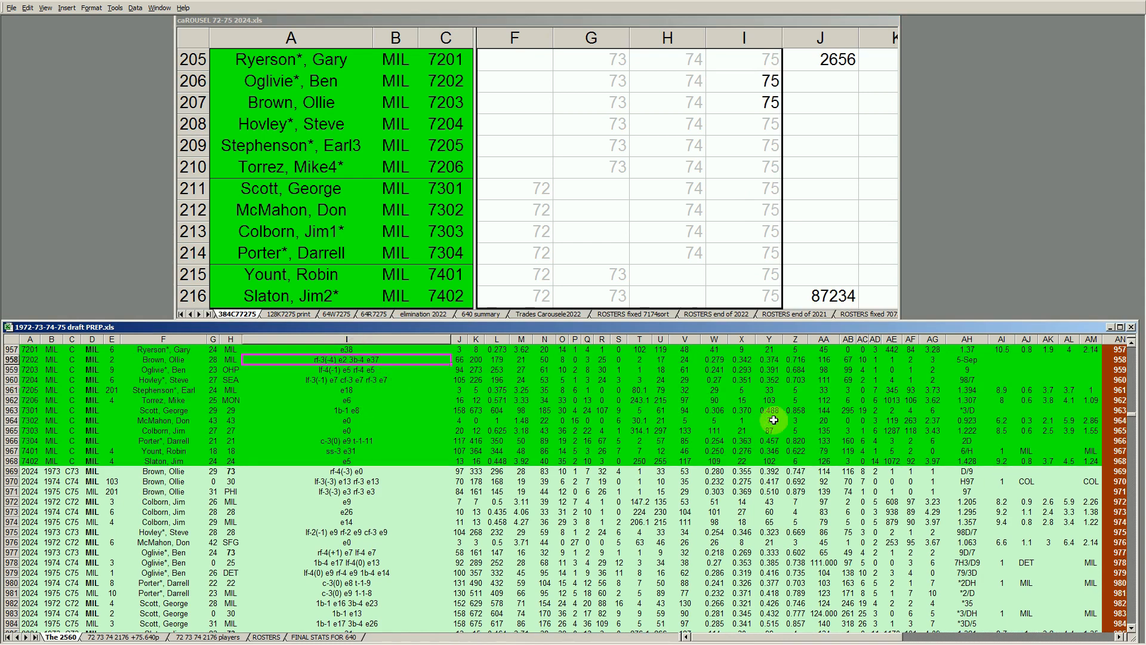
left_click(802, 358)
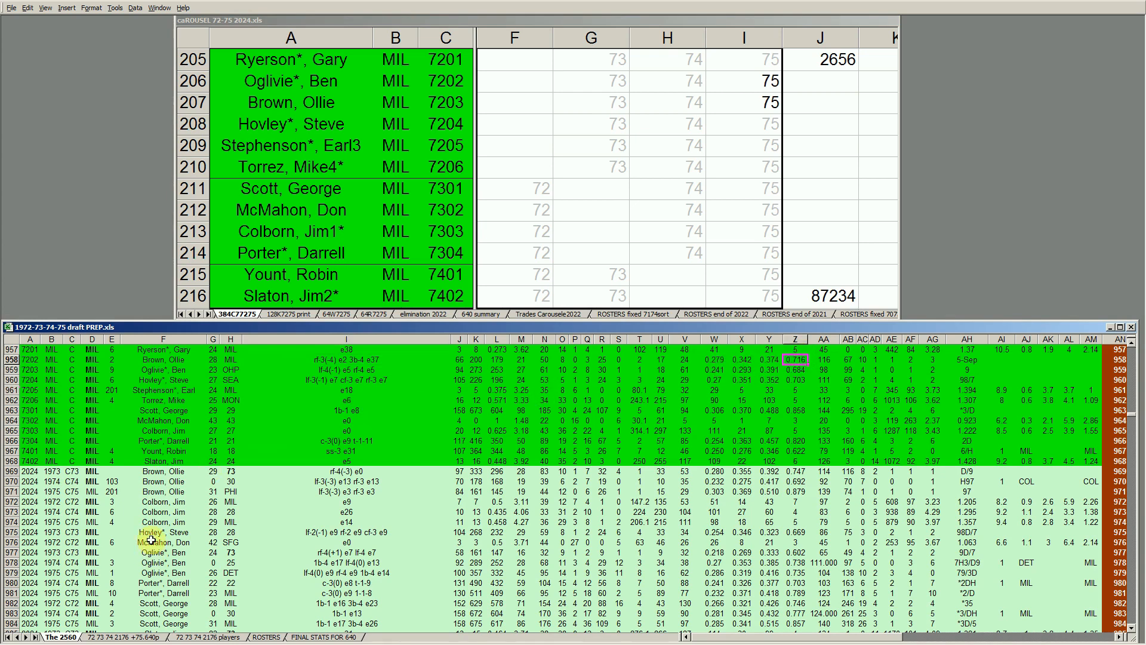
Examine the same player's later seasons in rows 970 and 971 and check his 75 mark in I207 of the carousel workbook
left_click(13, 491)
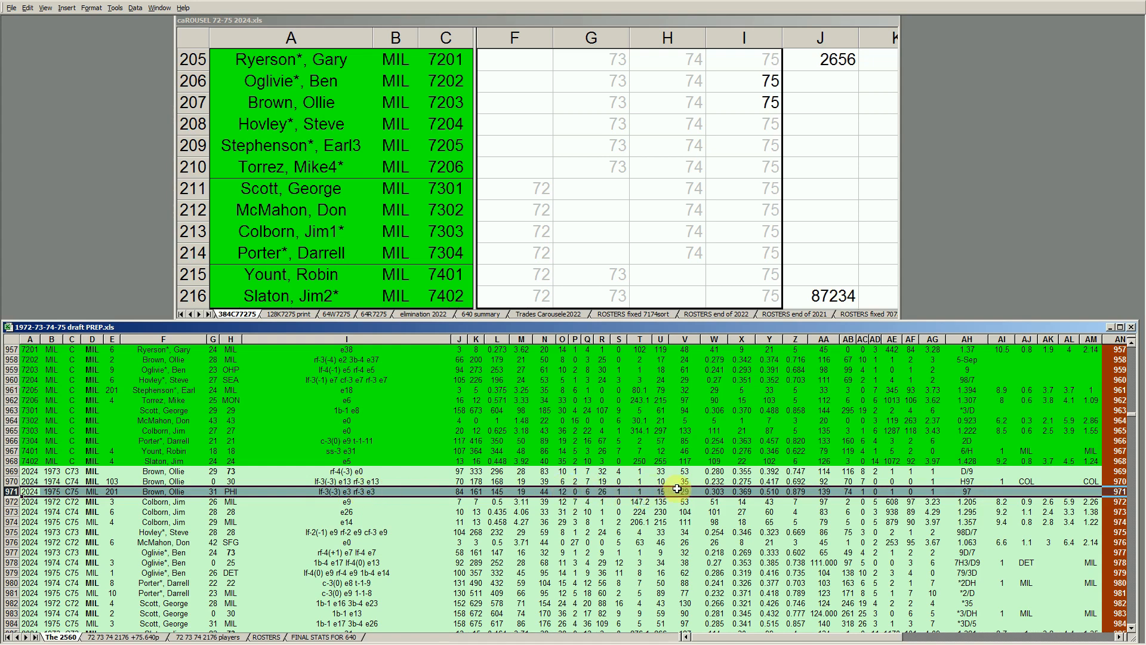
left_click(232, 482)
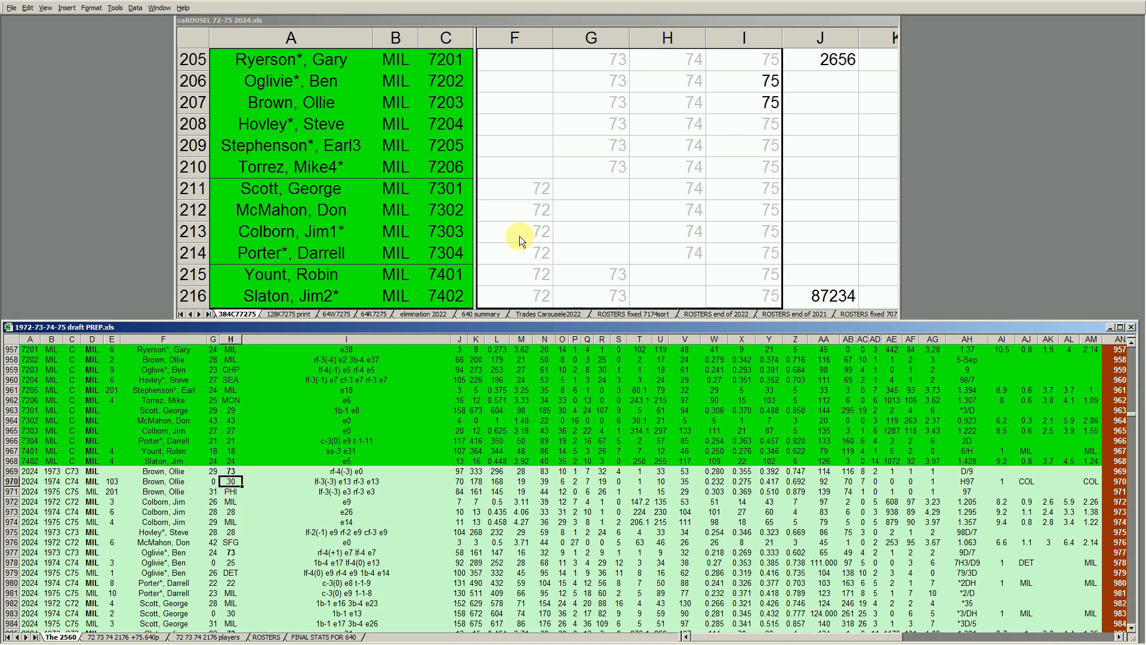
left_click(324, 102)
left_click(746, 102)
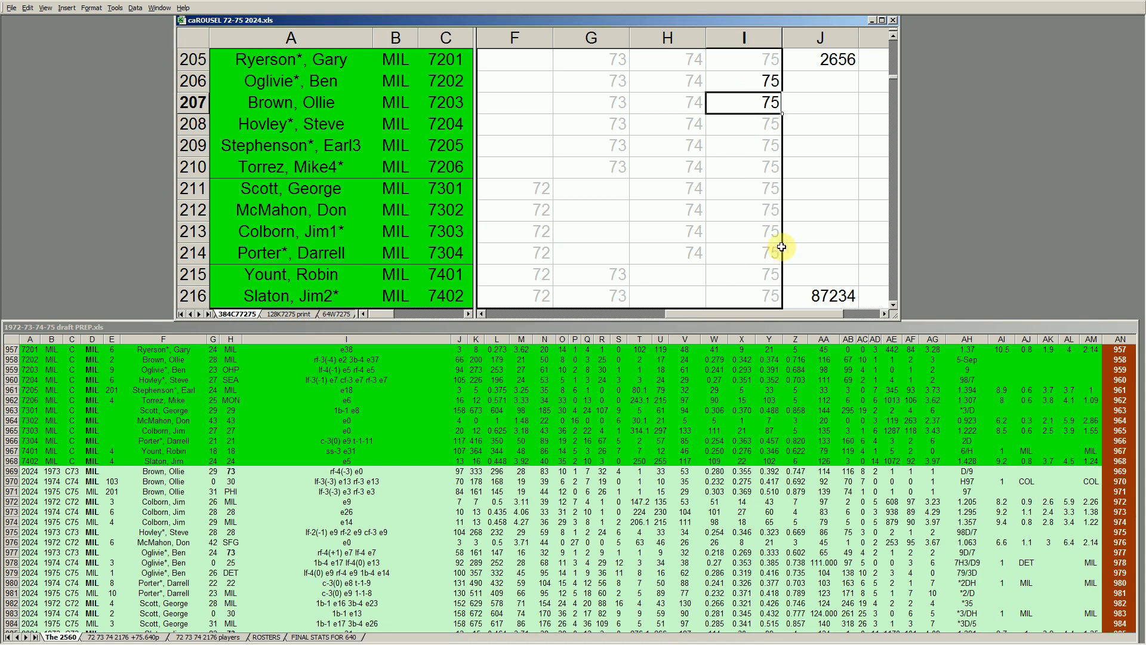
Go to the MIN team block in the carousel workbook and review the bold 75 marks in I217, I220 and I225
left_click(332, 231)
key("Page_Down")
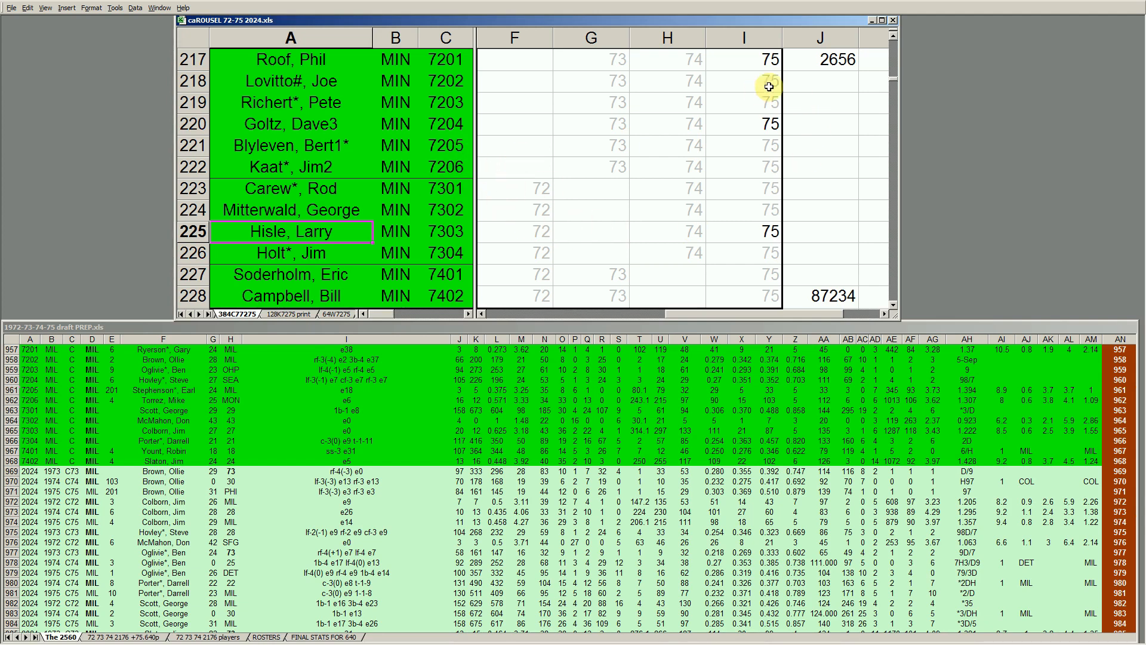
left_click(773, 63)
left_click(770, 124)
left_click(767, 240)
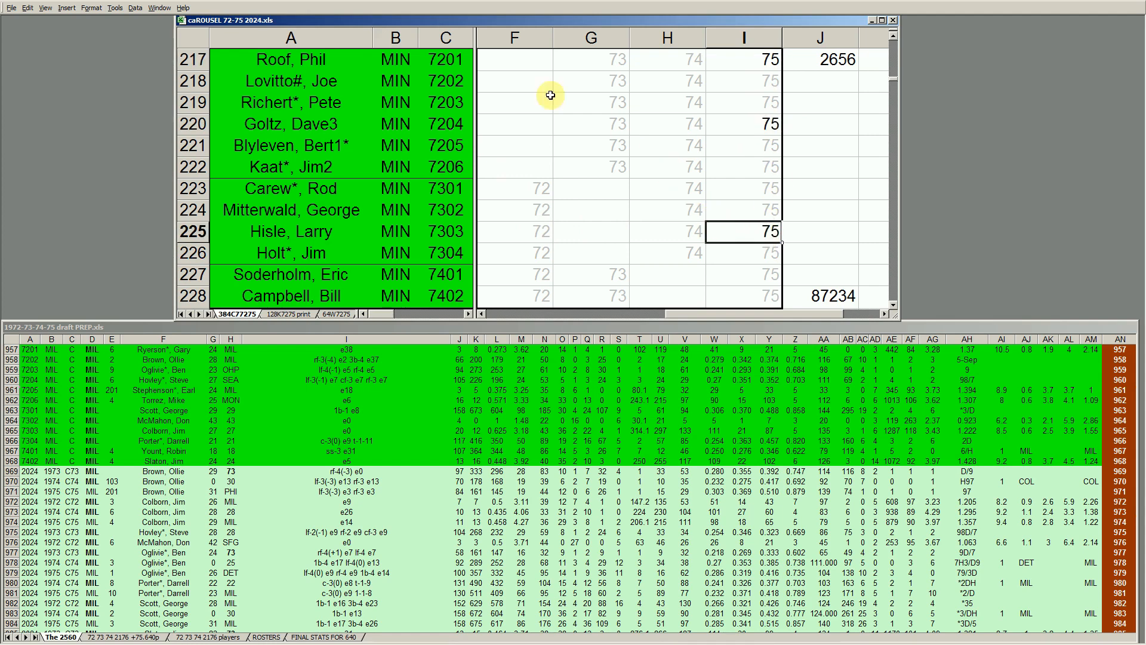
left_click(772, 60)
left_click(769, 122)
left_click(764, 233)
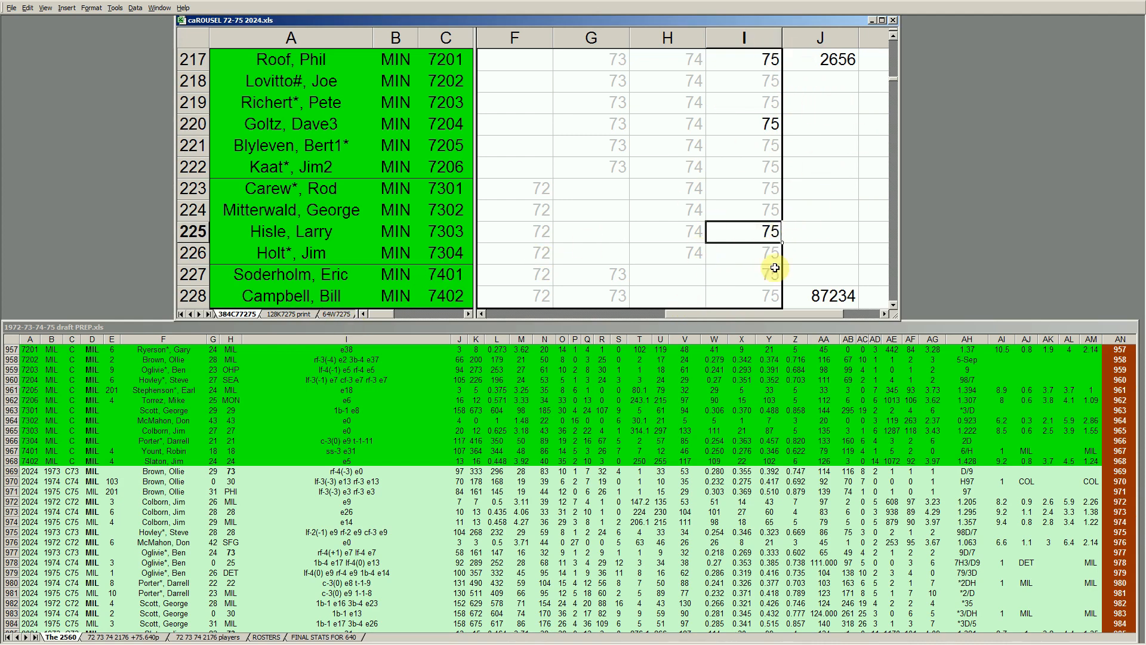
Locate the MIN block in the draft PREP workbook and examine the batting average of the player coded 7201 in row 1007
left_click(186, 443)
left_click(184, 459)
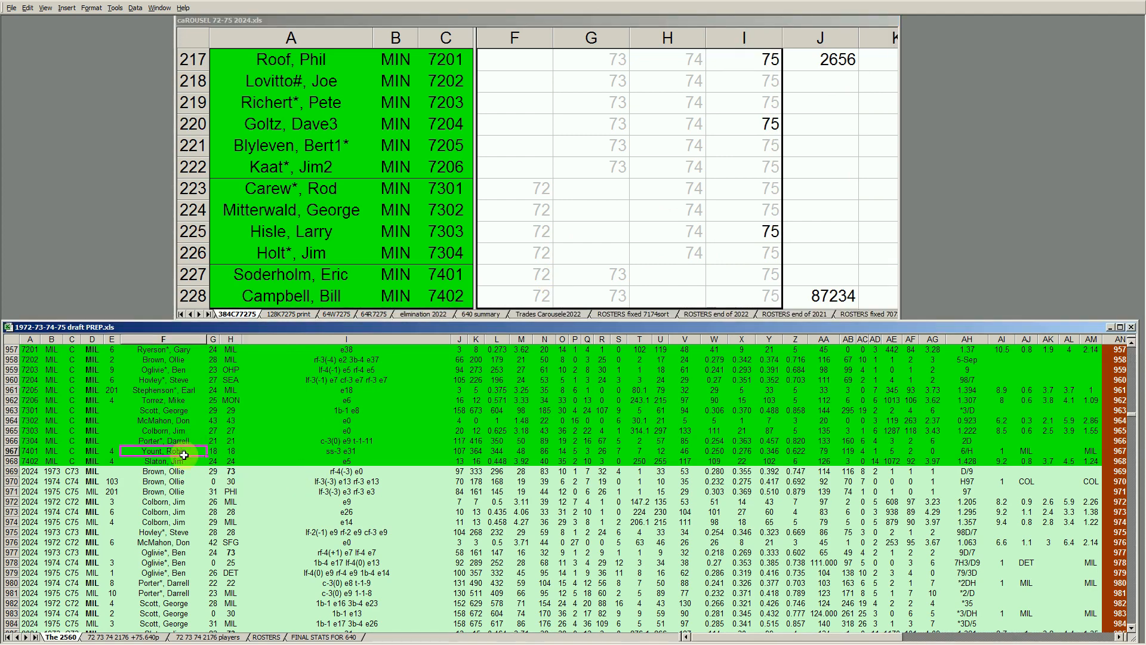
key("Down")
key("Down")
key("Down")
key("Down")
key("Down")
key("Down")
key("Down")
key("Down")
key("Down")
key("Down")
key("Down")
key("Down")
key("Down")
key("Down")
key("Down")
key("Down")
key("Down")
key("Down")
key("Down")
key("Down")
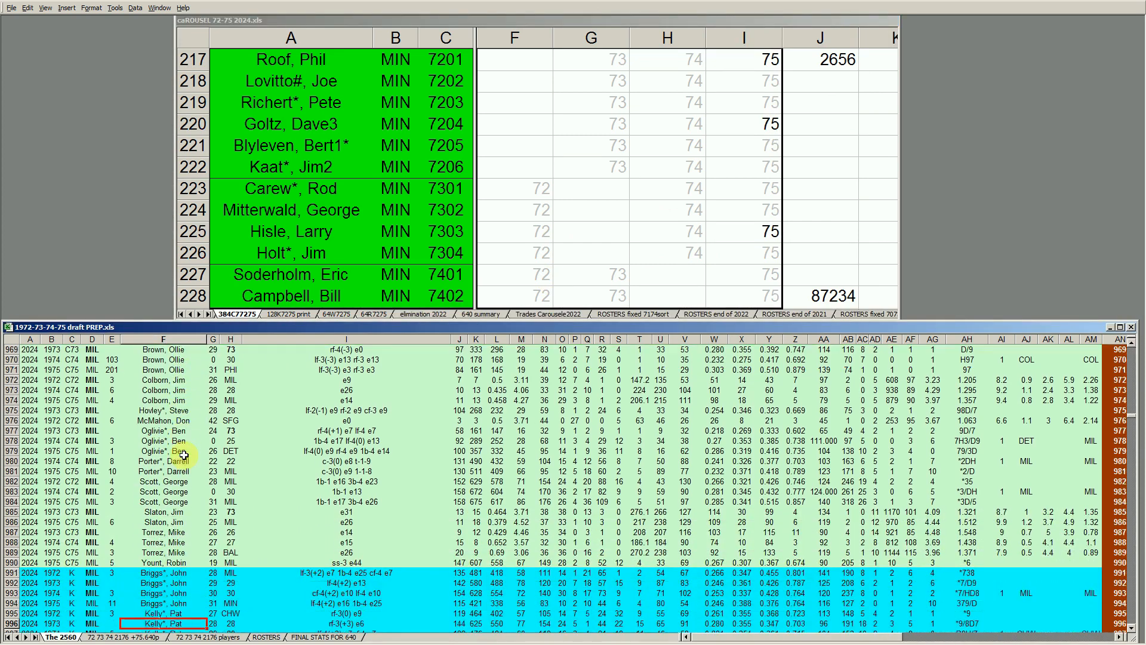
key("Down")
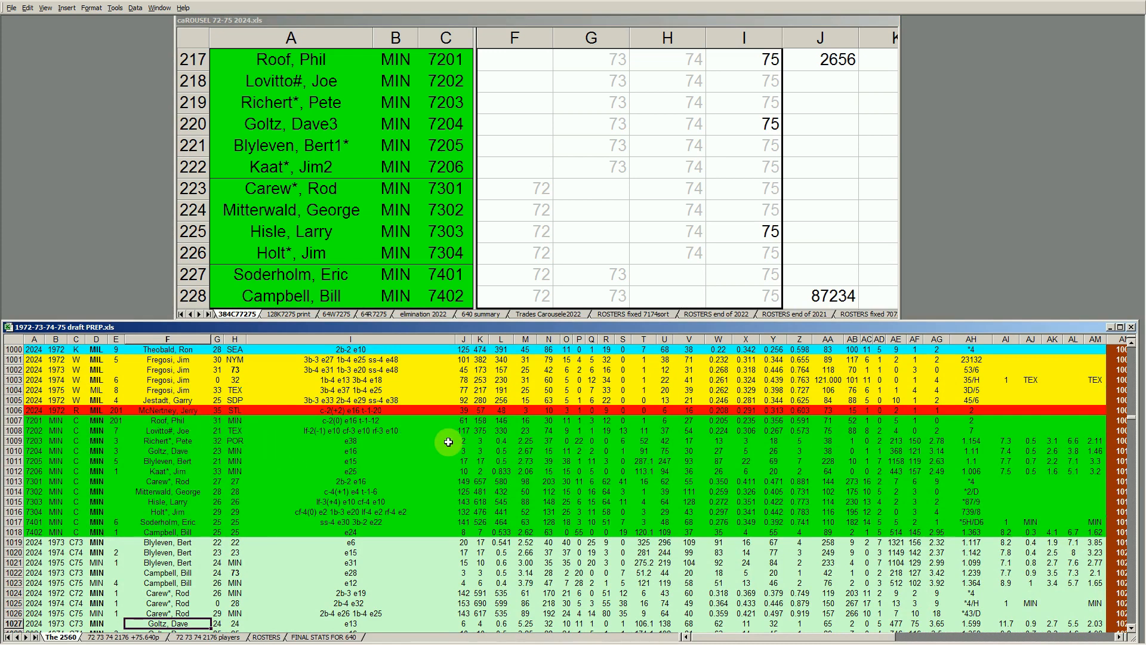
left_click(718, 420)
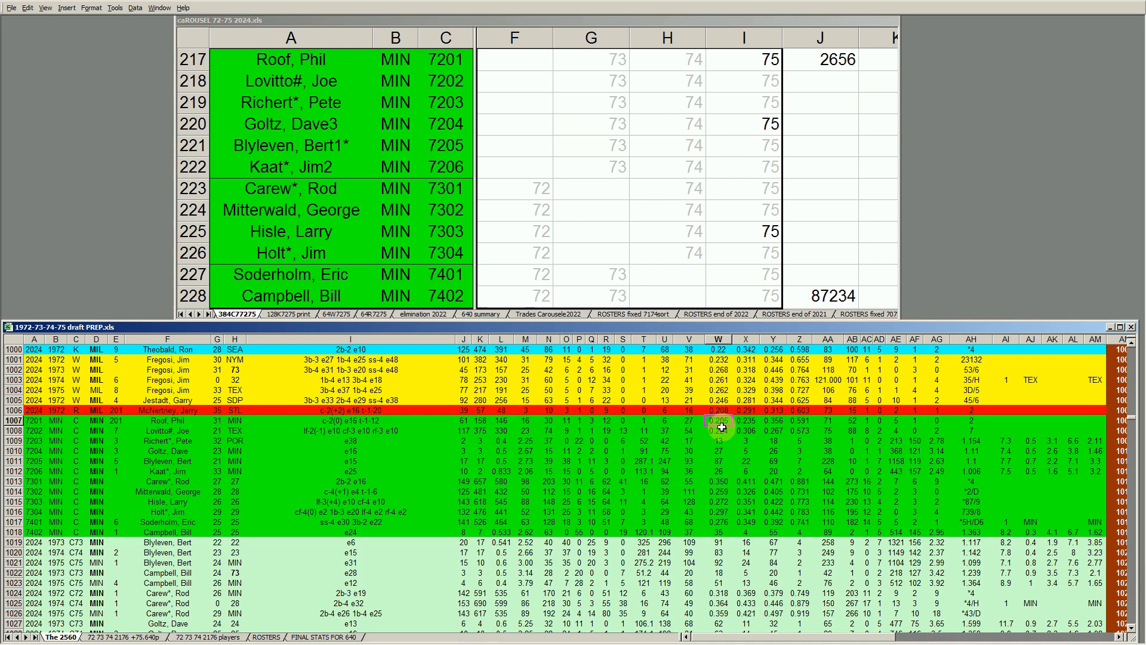
Examine the 1975 entries of the MIN players coded 7201 and 7204 in rows 1044 and 1029
left_click(170, 584)
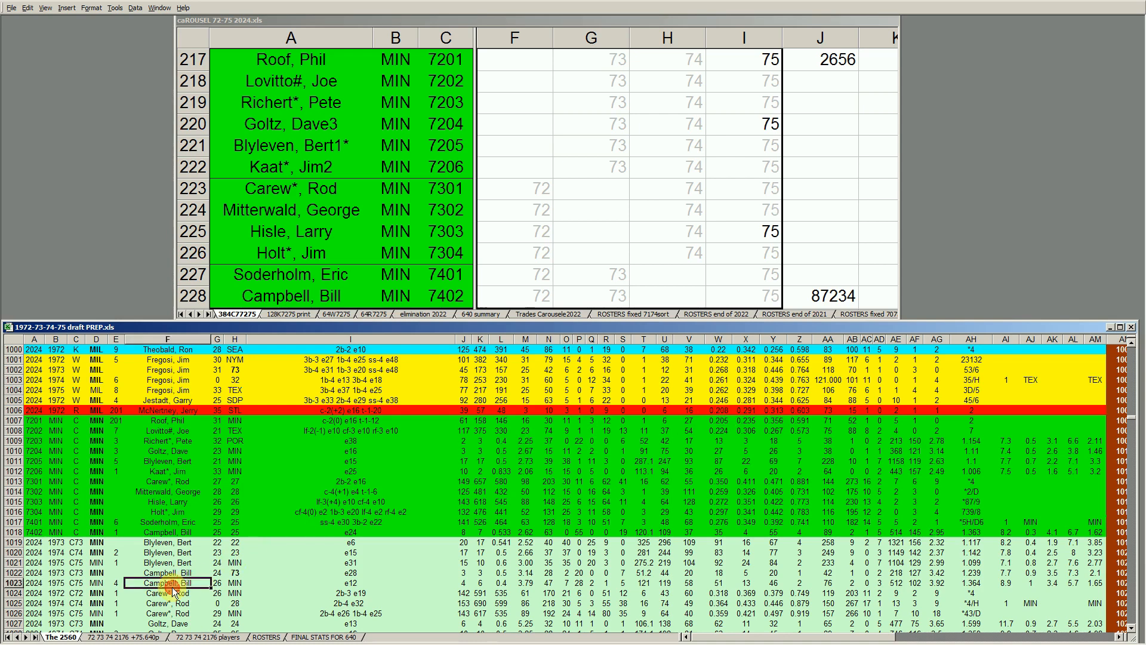
key("Down")
key("Down")
key("Down")
key("Down")
key("Down")
key("Down")
key("Down")
key("Down")
key("Down")
key("Down")
key("Down")
key("Down")
key("Down")
key("Down")
key("Down")
key("Down")
key("Down")
key("Down")
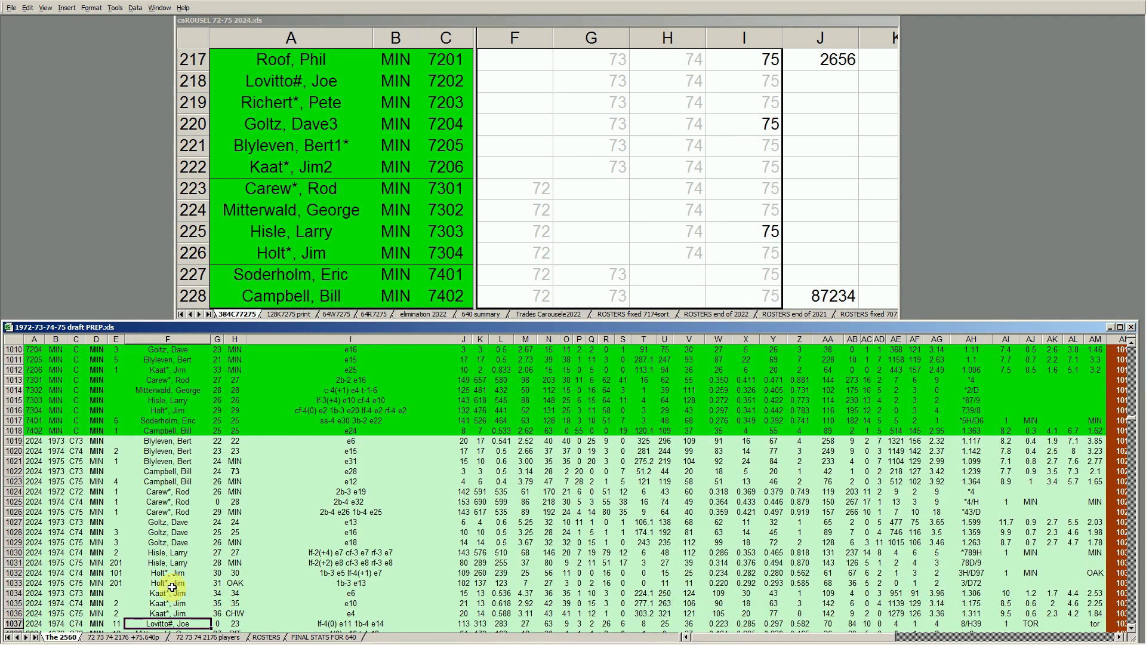
key("Down")
key("Down")
key("Down")
key("Down")
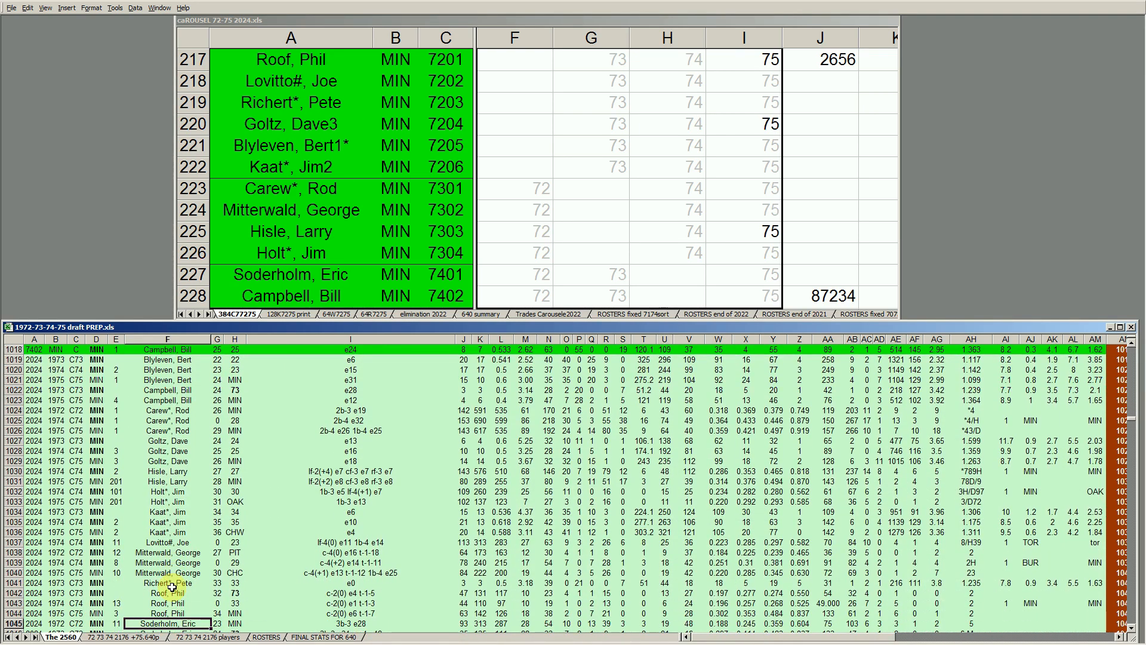
left_click(16, 613)
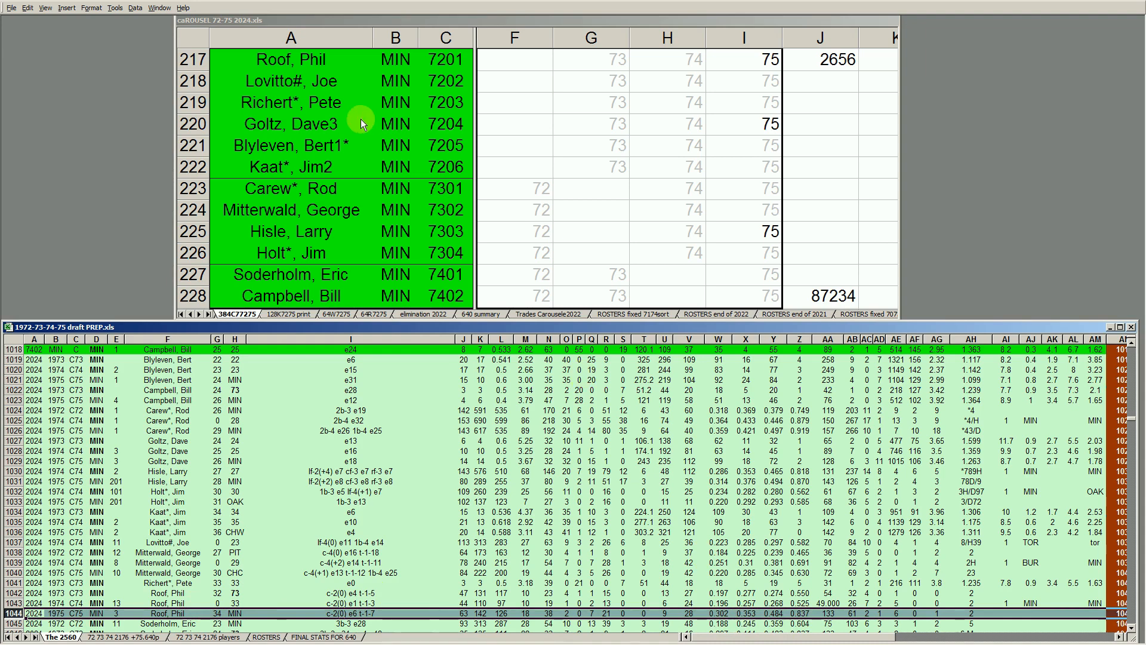
left_click(14, 461)
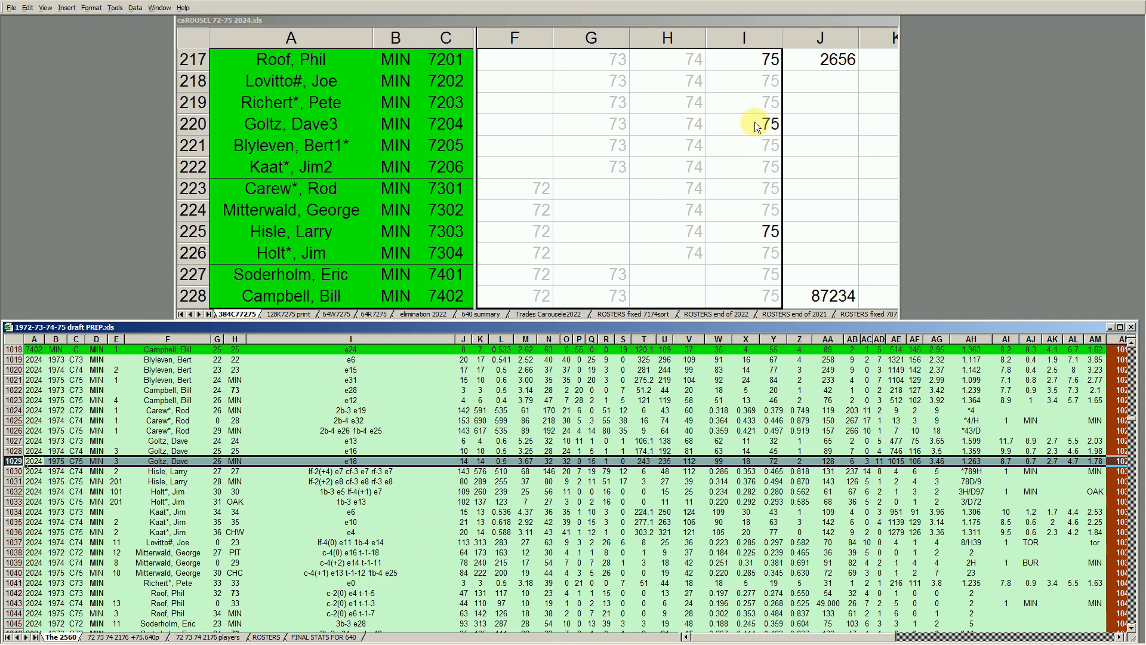
Check the 75 mark in I225 of the carousel workbook and locate that MIN player, coded 7303, in row 1015 of the draft PREP workbook
left_click(775, 235)
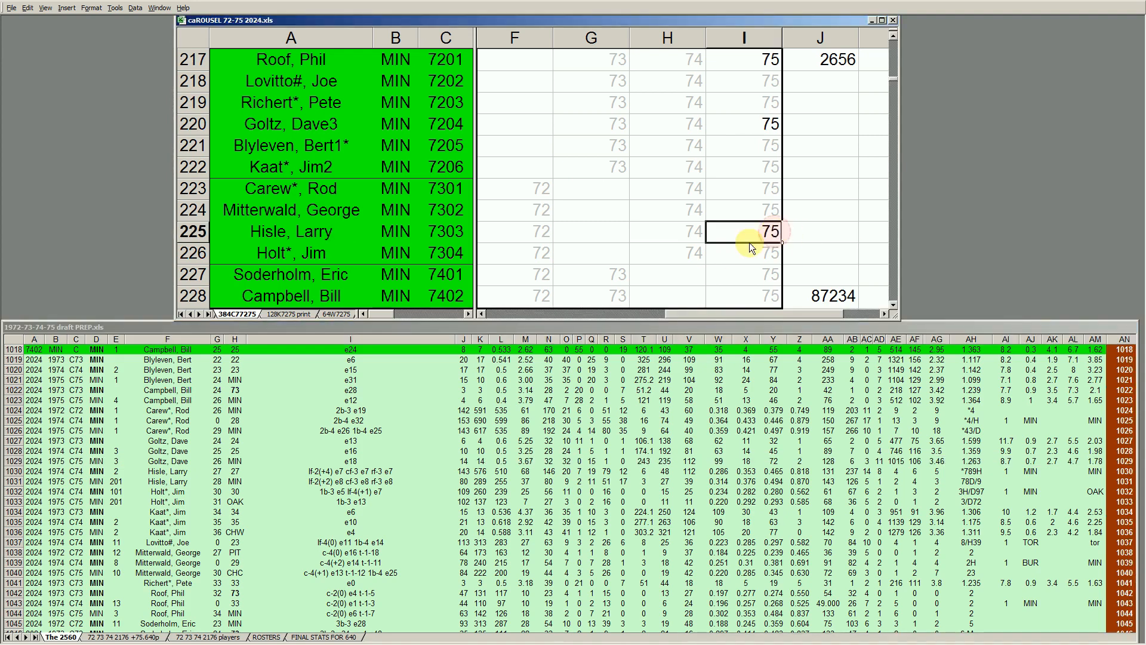
left_click(170, 426)
key("Up")
key("Up")
key("Up")
key("Up")
key("Up")
key("Up")
key("Up")
key("Up")
key("Up")
key("Up")
key("Up")
key("Up")
key("Up")
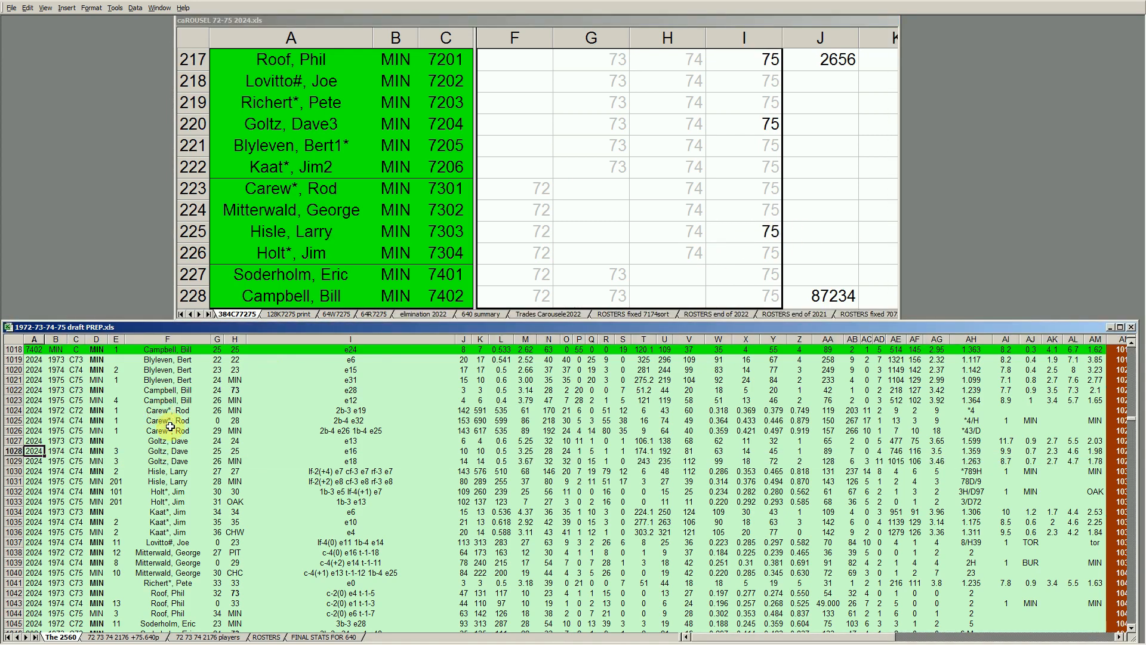
key("Up")
key("Up")
key("Up")
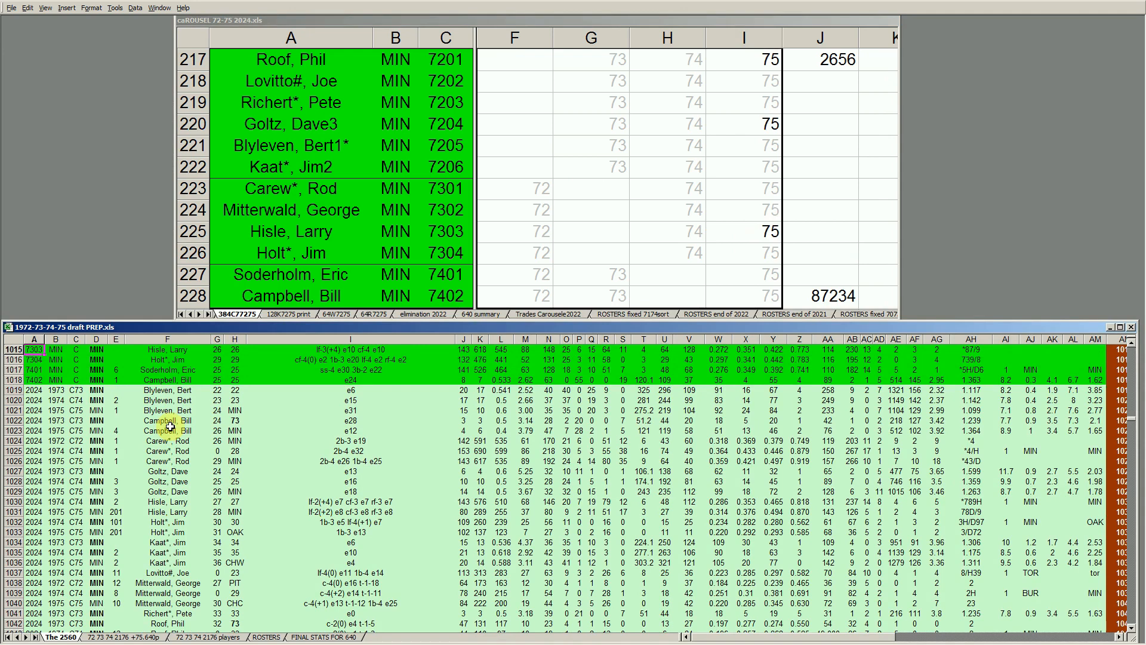
key("Down")
key("Down")
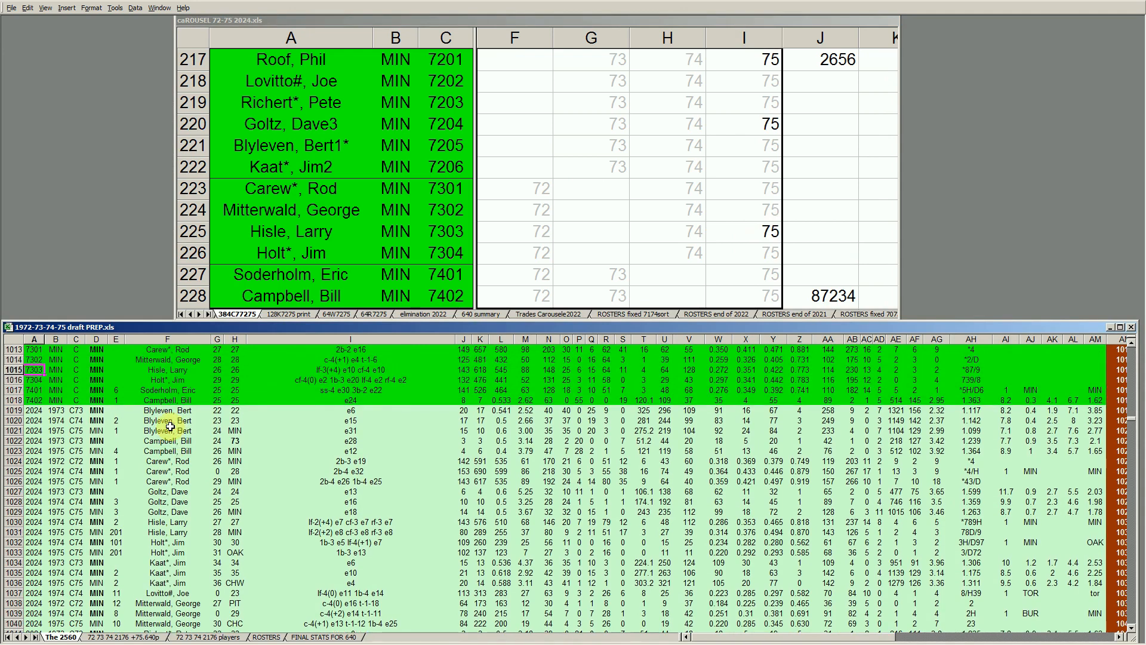
left_click(13, 370)
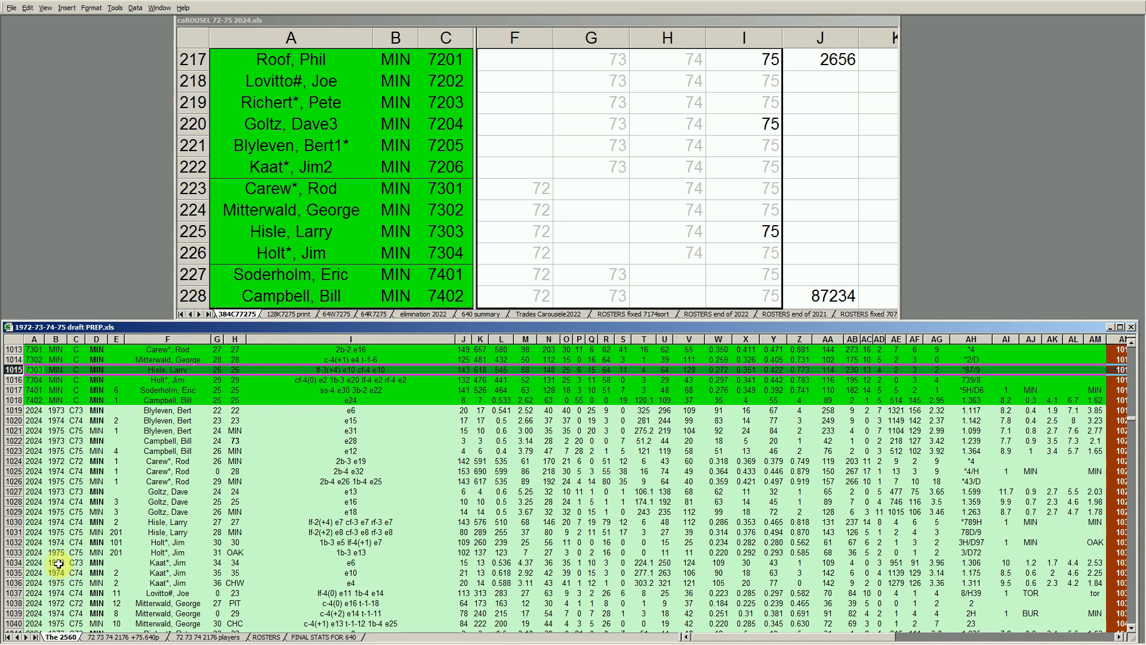
Examine the same player's 1975 entry and batting average in row 1031 and recheck the MIN 75 marks in the carousel workbook
left_click(13, 532)
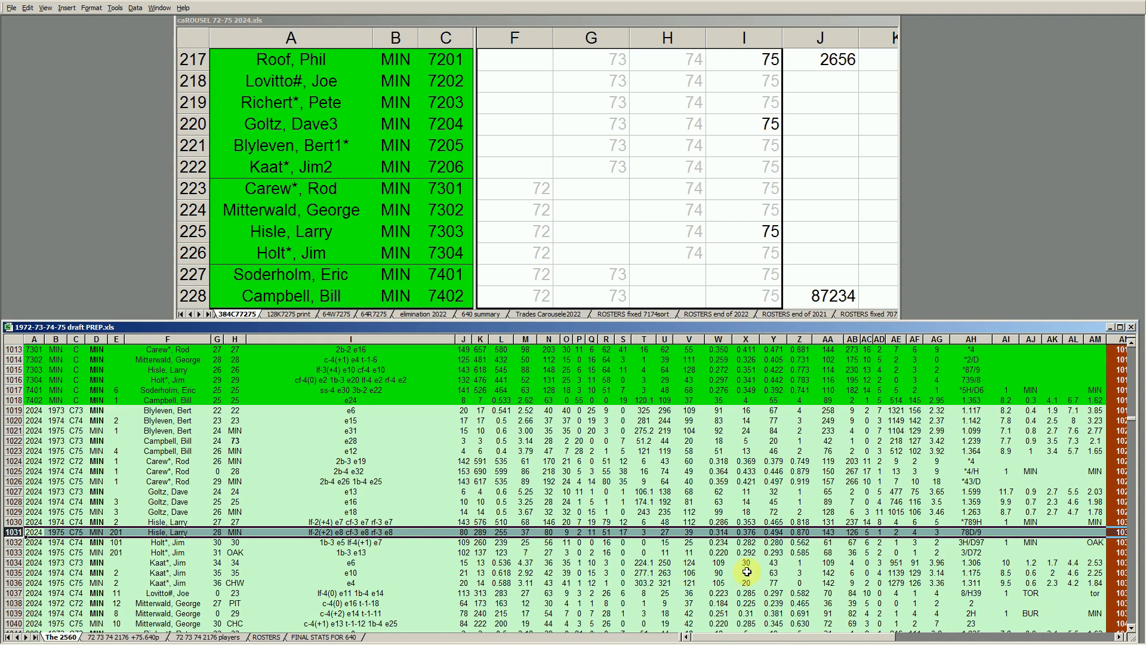
left_click(720, 533)
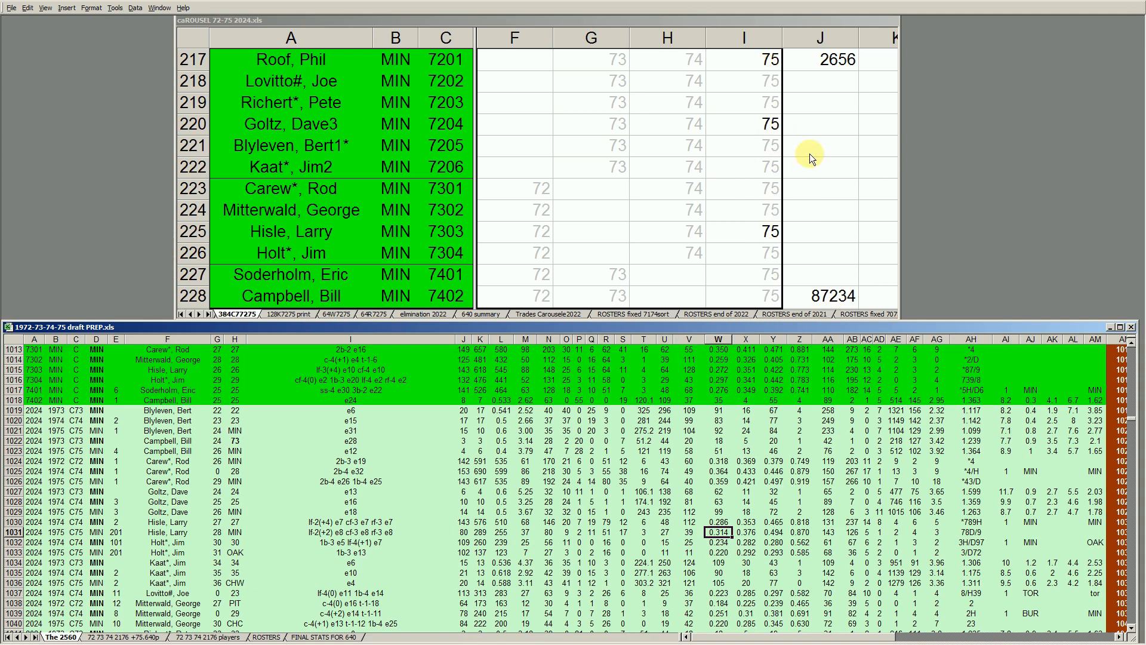
left_click(769, 233)
left_click(759, 57)
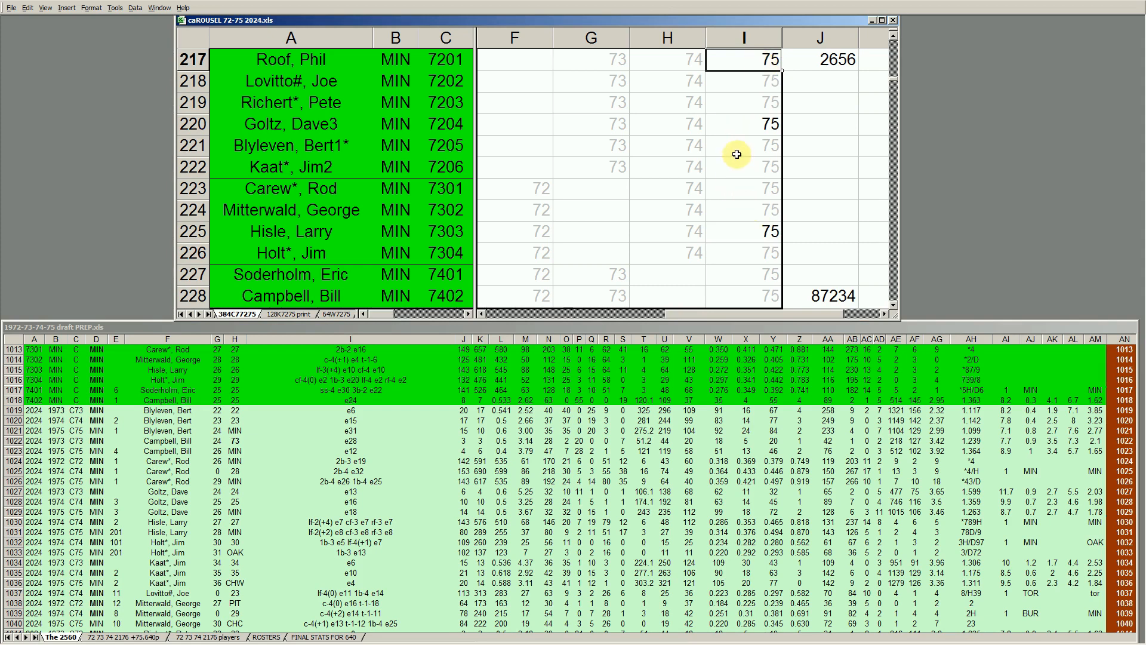
left_click(770, 123)
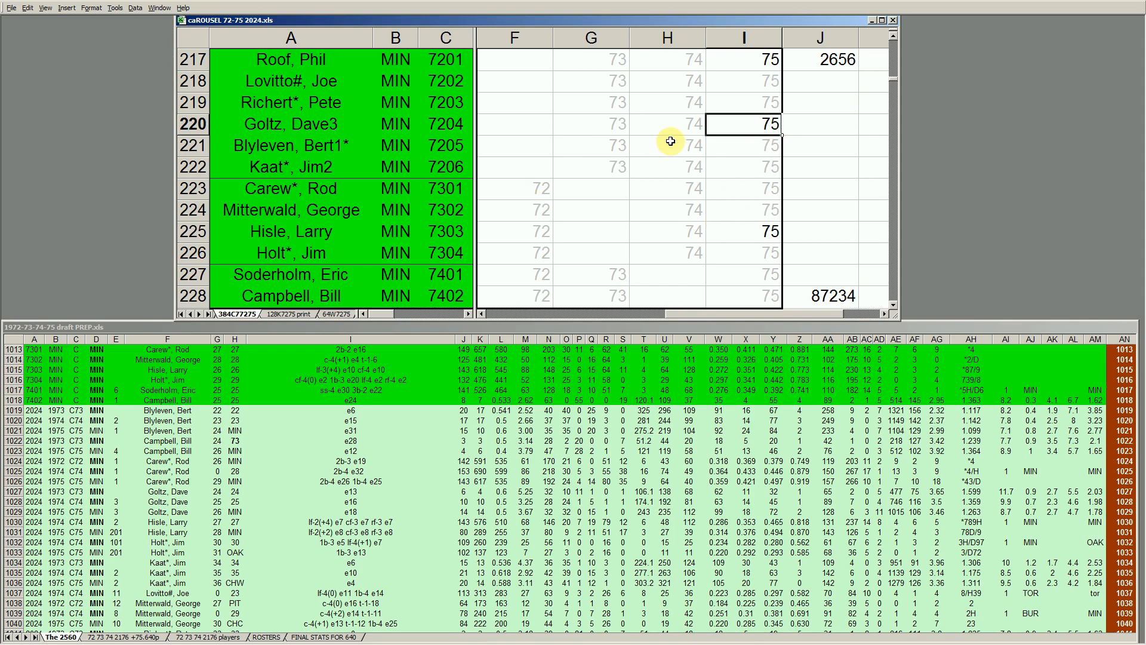
Go to the NYM team block in the carousel workbook and locate the NYM players from row 1067 in the draft PREP workbook
left_click(397, 183)
key("Page_Down")
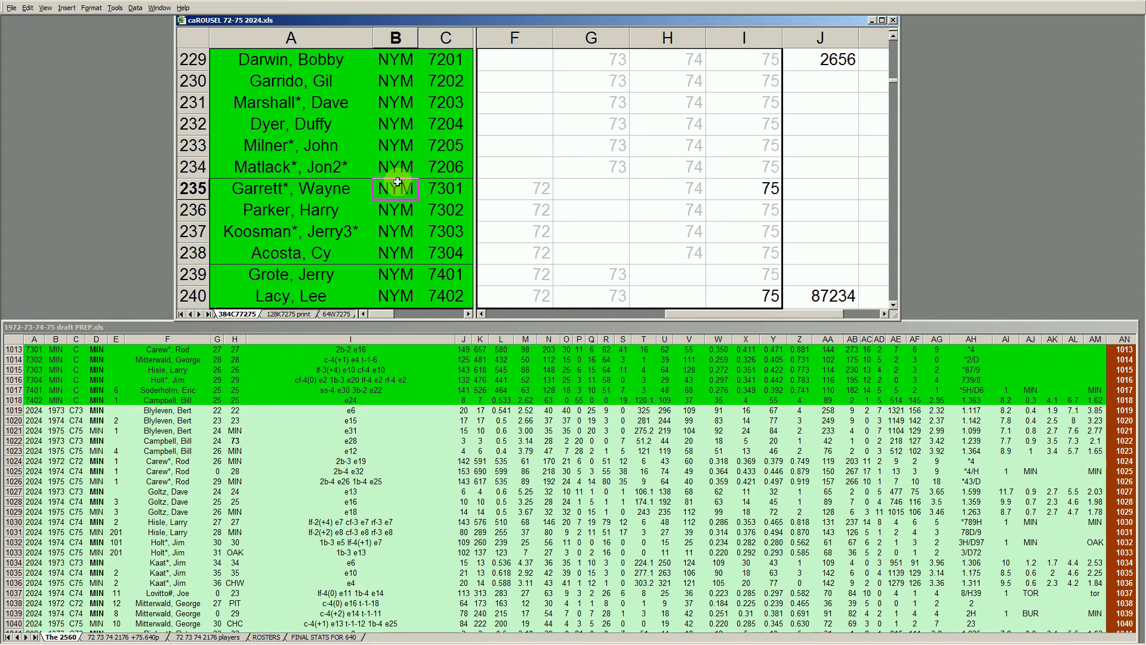
left_click(309, 474)
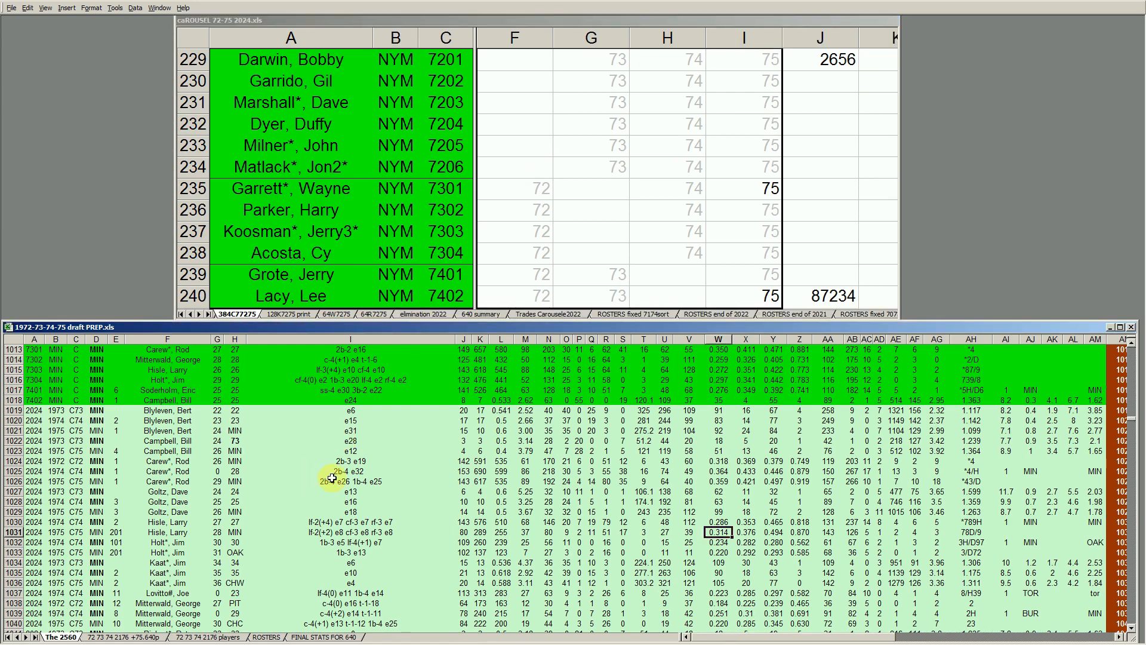
left_click(344, 502)
key("Down")
key("Down")
key("Down")
key("Down")
key("Down")
key("Down")
key("Down")
key("Down")
key("Down")
key("Down")
key("Down")
key("Down")
key("Down")
key("Down")
key("Down")
key("Down")
key("Down")
key("Down")
key("Down")
key("Down")
key("Down")
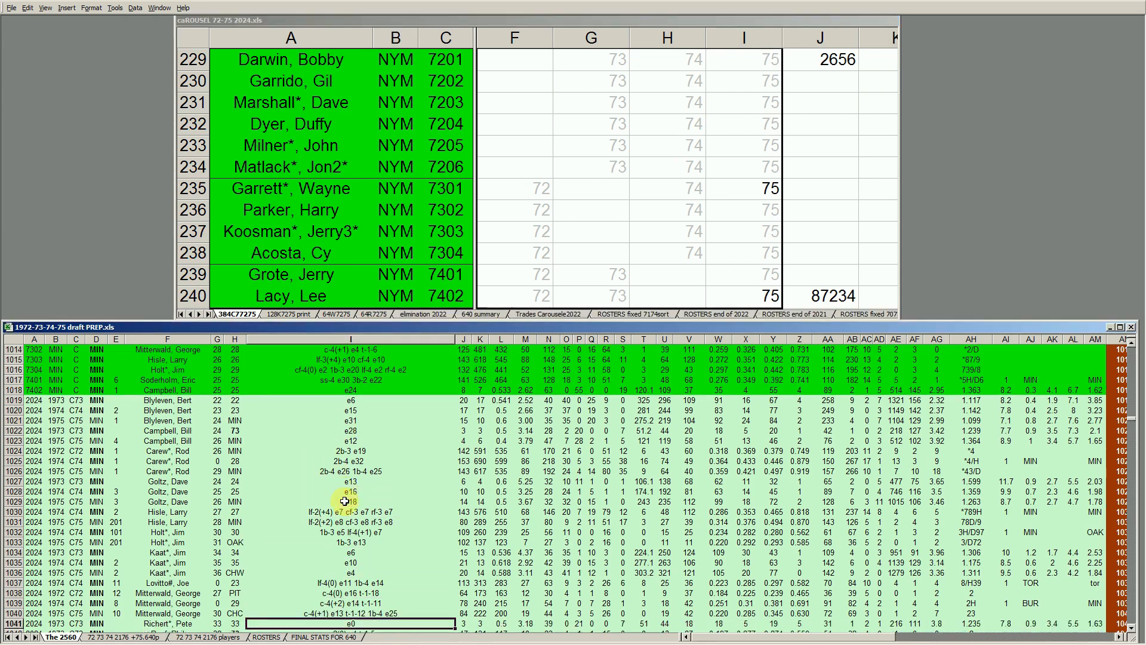
key("Down")
key("Down")
key("Down")
key("Down")
key("Down")
key("Down")
key("Down")
key("Down")
key("Down")
key("Down")
key("Down")
key("Down")
key("Down")
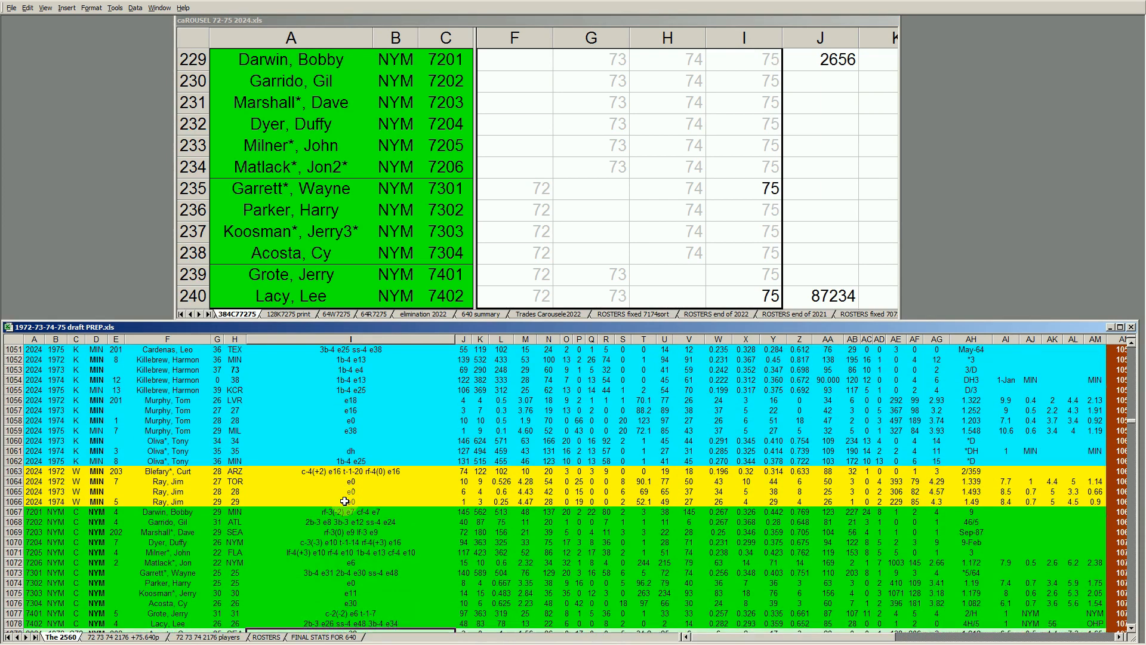
Examine the season entries of the NYM player coded 7301 in rows 1073, 1087 and 1089 of the draft PREP workbook
key("Down")
key("Down")
key("Down")
key("Down")
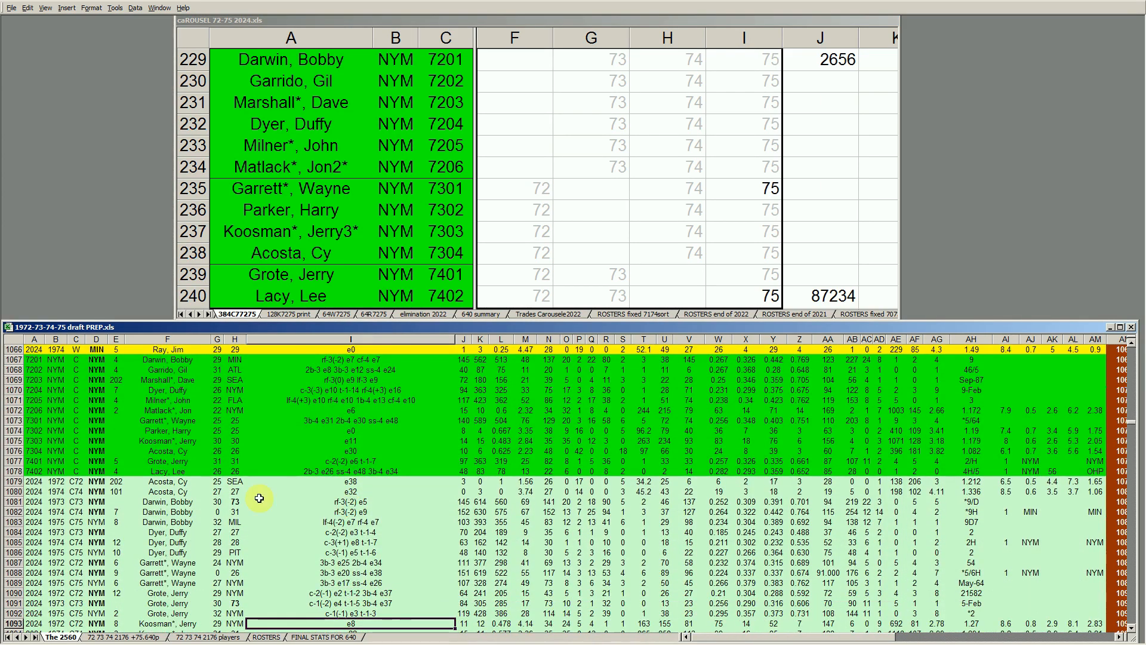
left_click(13, 582)
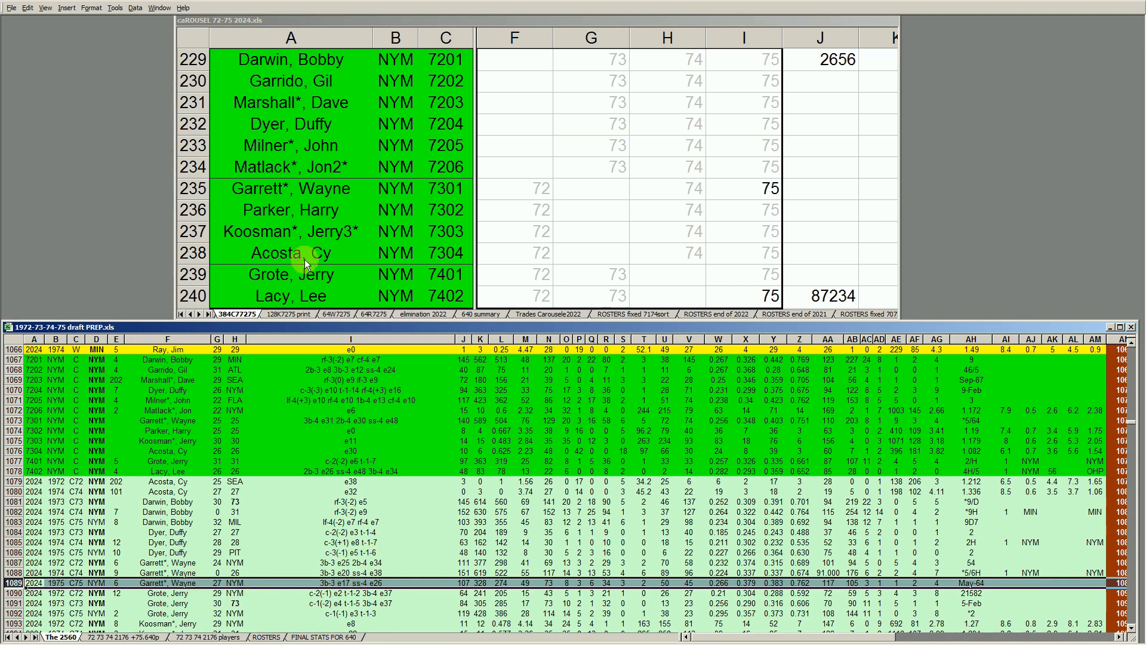
left_click(14, 420)
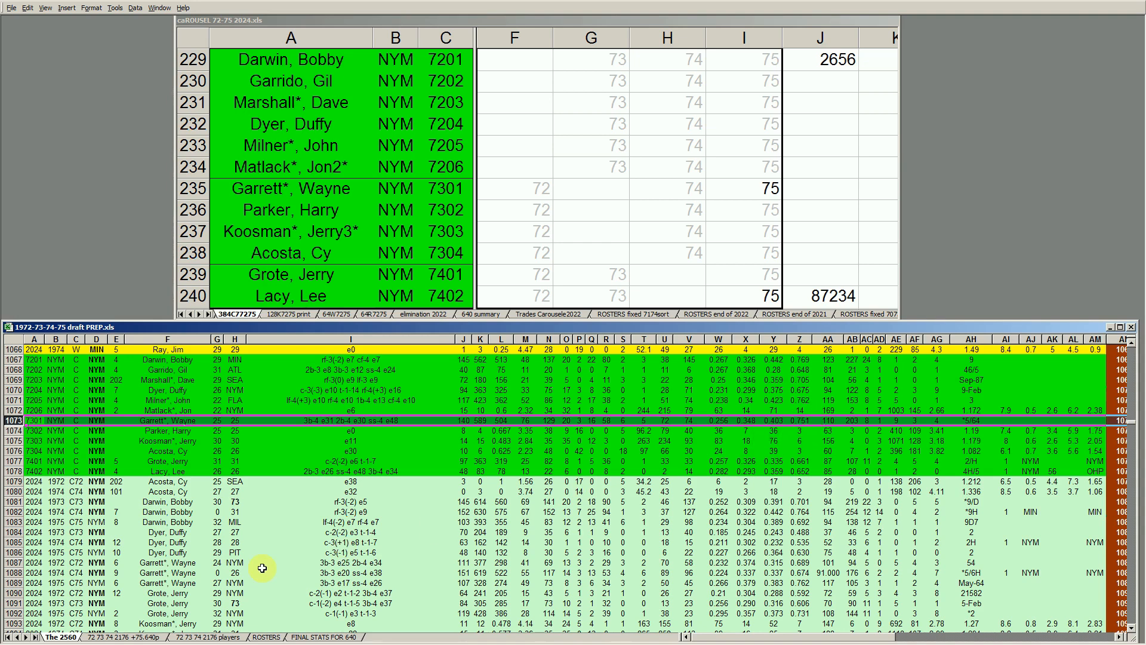
left_click(16, 563)
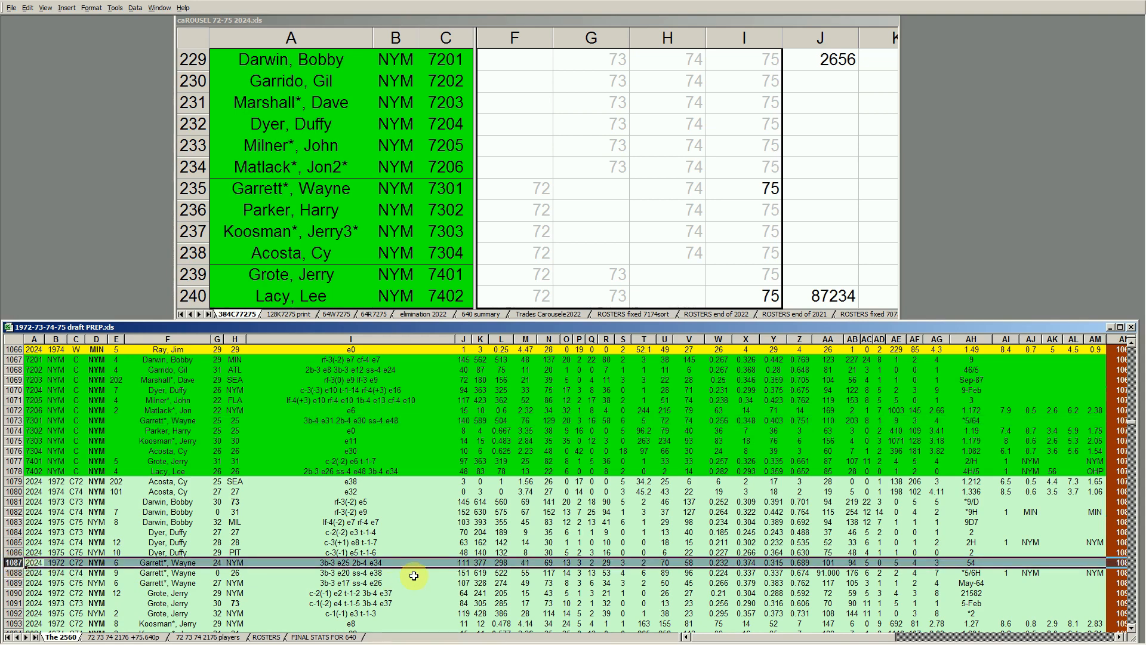
left_click(14, 583)
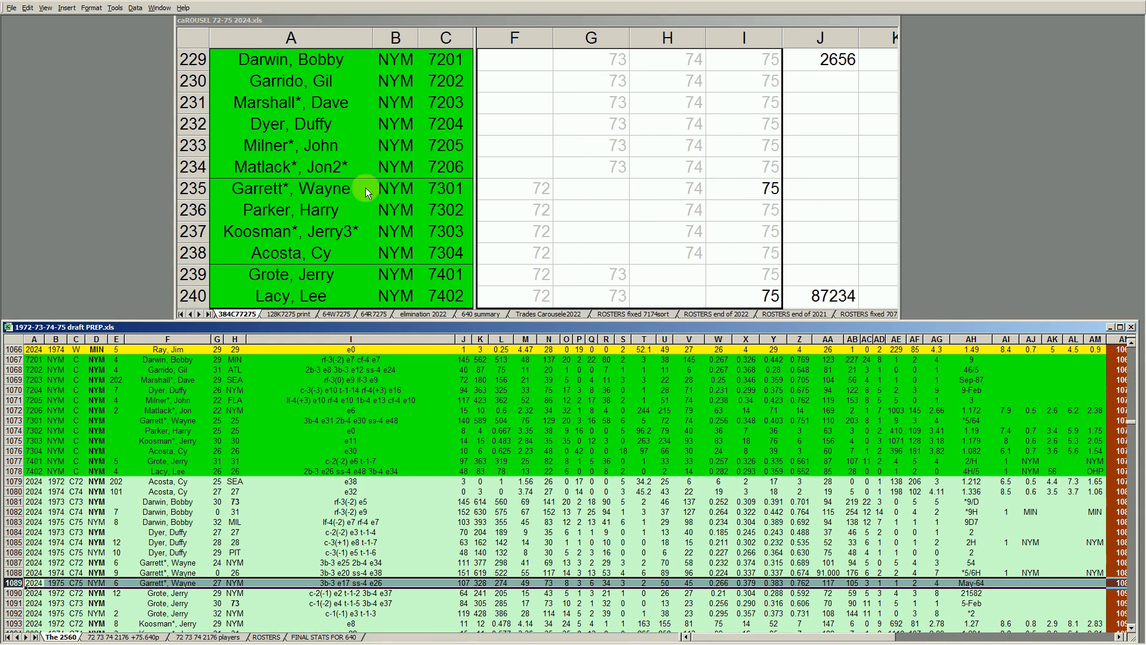
Check the 75 mark in I240 of the carousel workbook and examine that NYM player's 1975 entry in row 1098, including Z1098
left_click(744, 293)
left_click(744, 292)
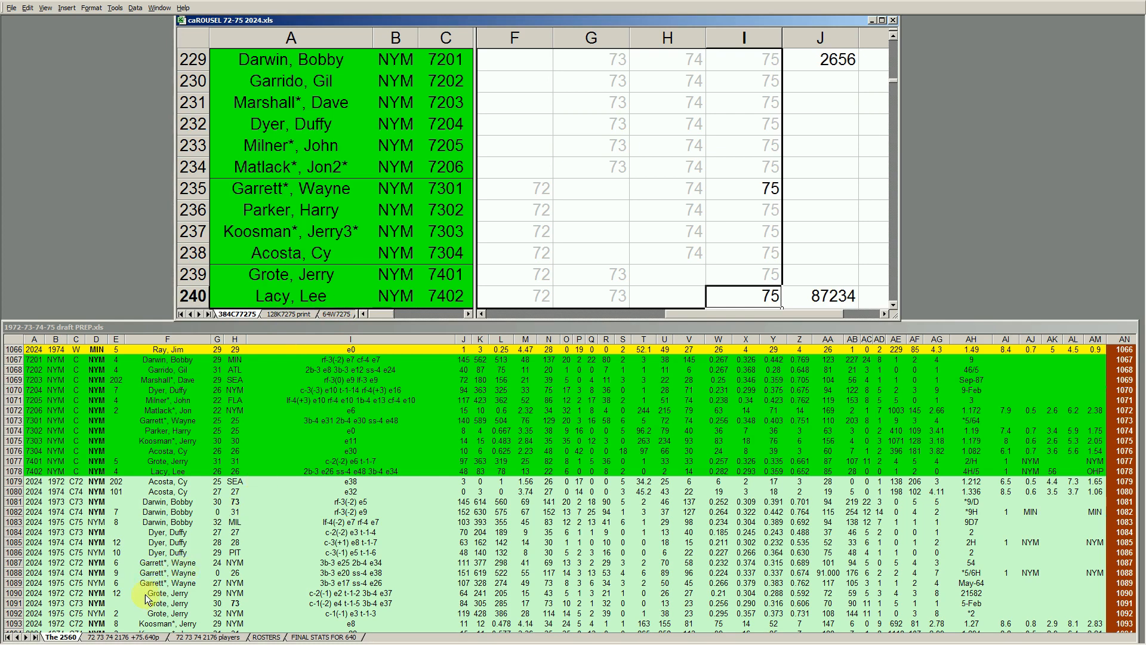
left_click(173, 548)
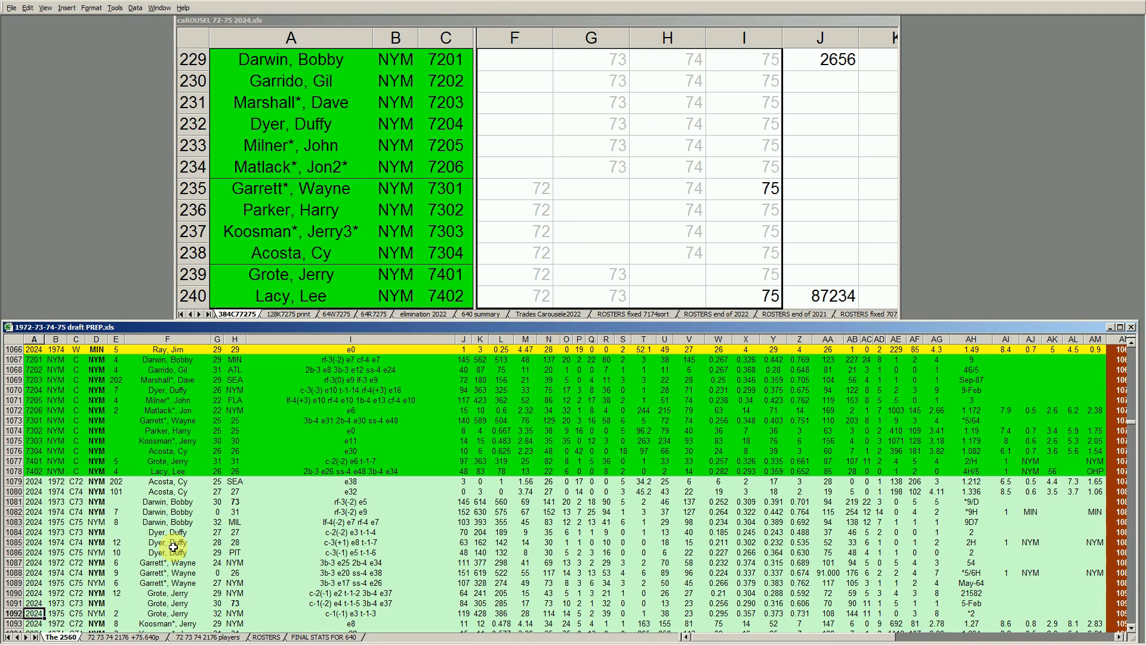
scroll(173, 547, "down", 3)
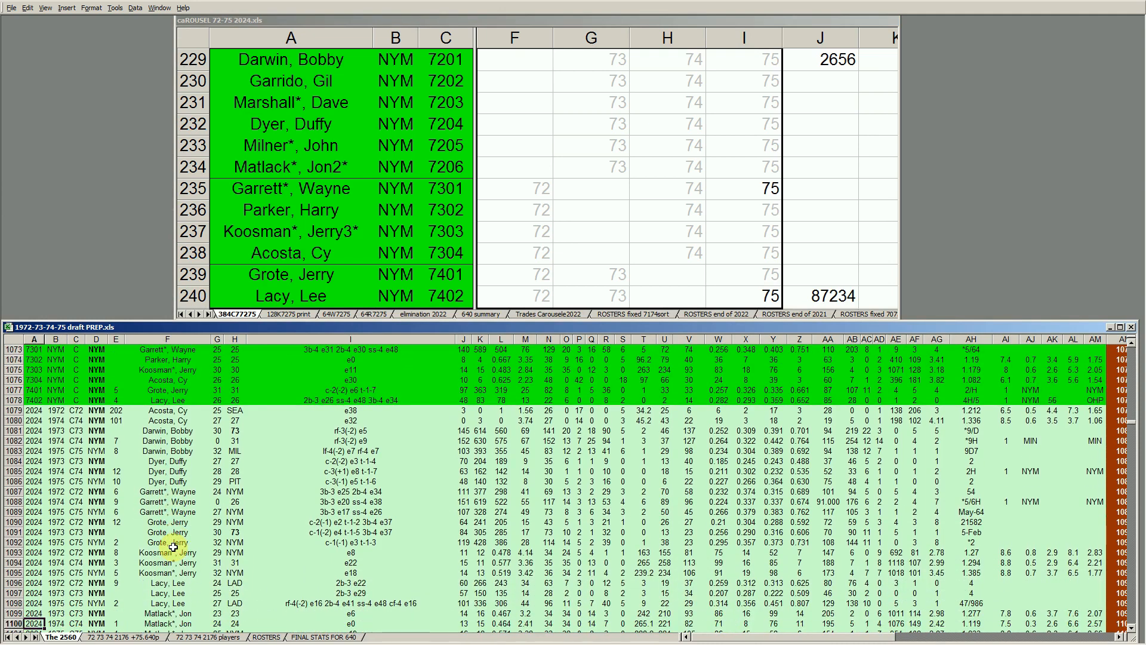
left_click(19, 603)
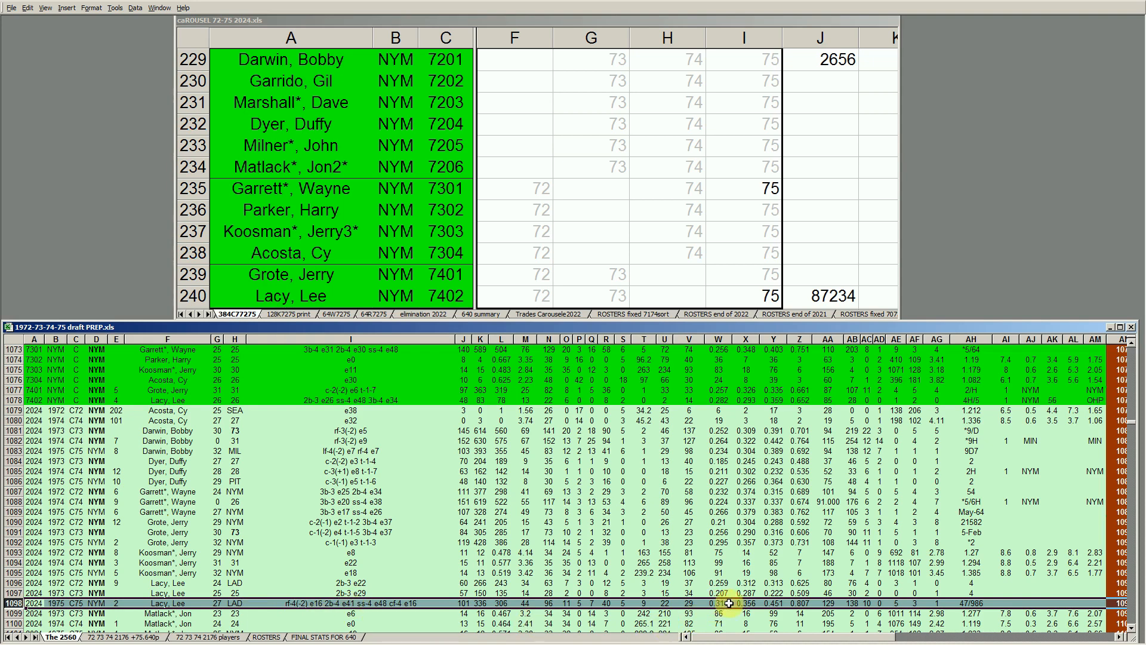
left_click(802, 603)
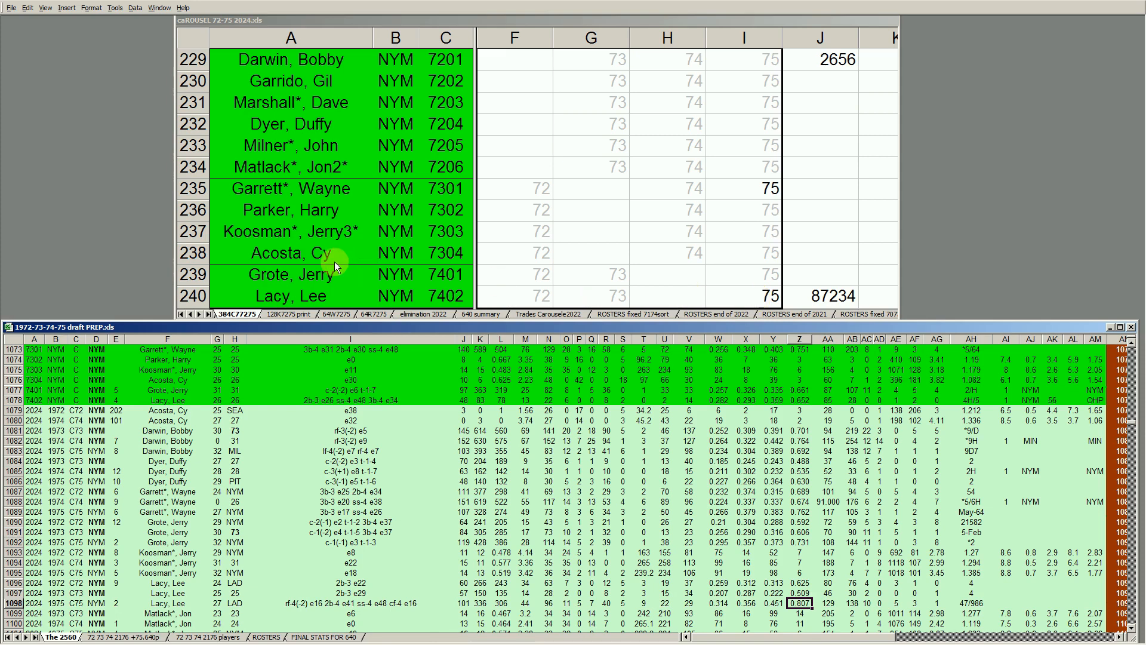
Review the NYM names in the carousel workbook and recheck the 75 marks in I235 and I240
left_click(320, 85)
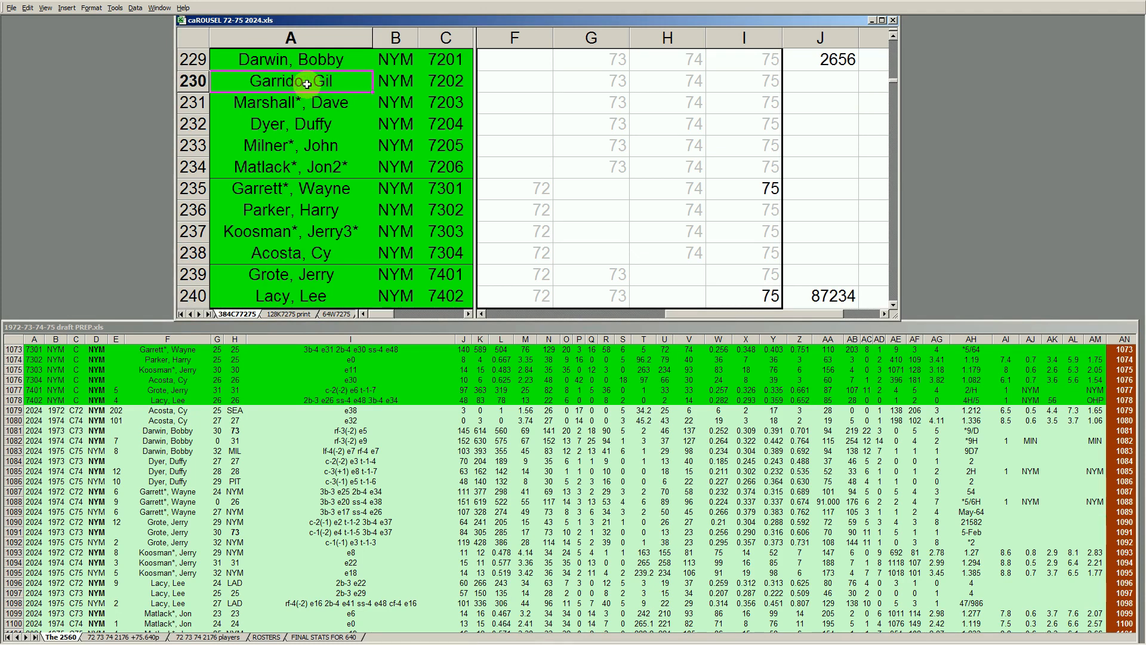
left_click(311, 190)
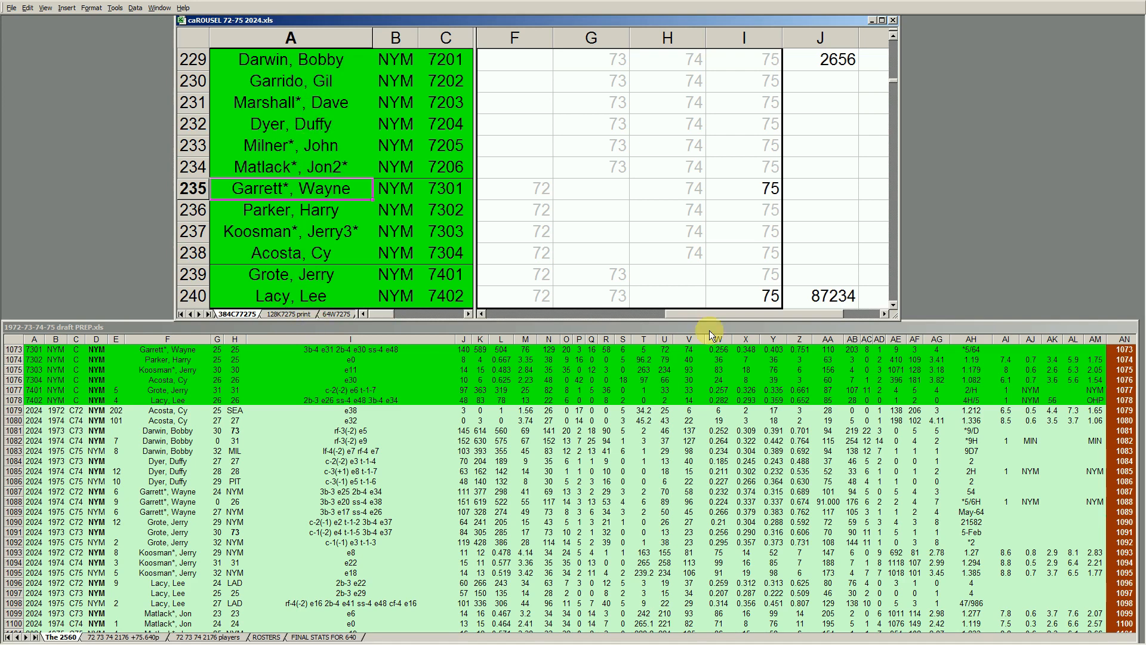
left_click(768, 302)
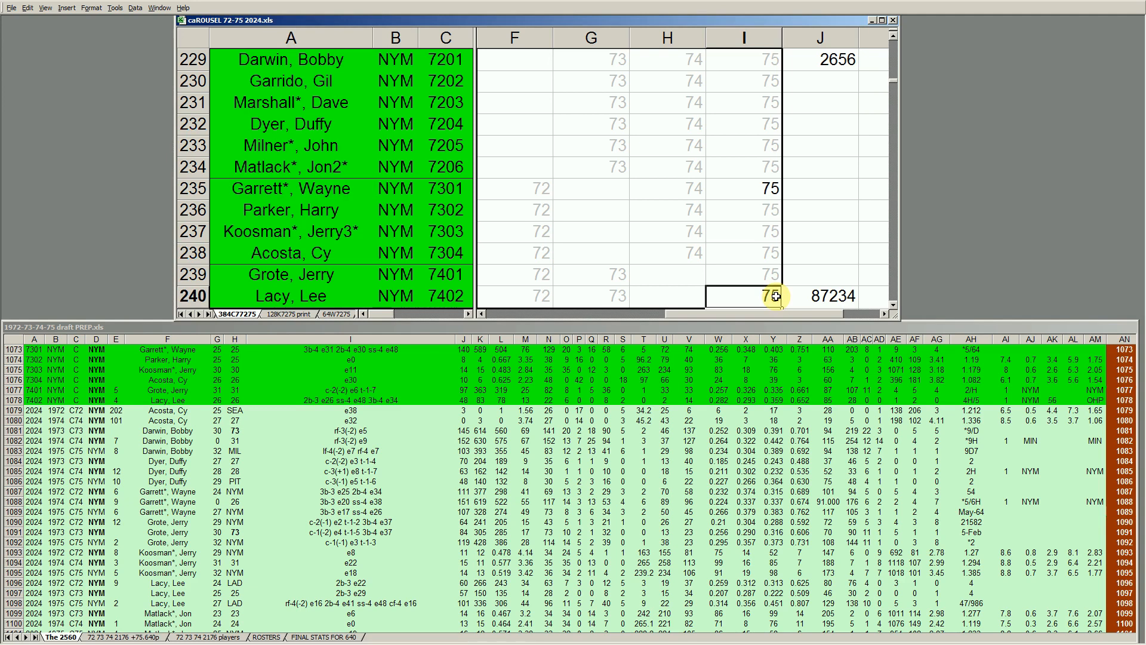
left_click(770, 196)
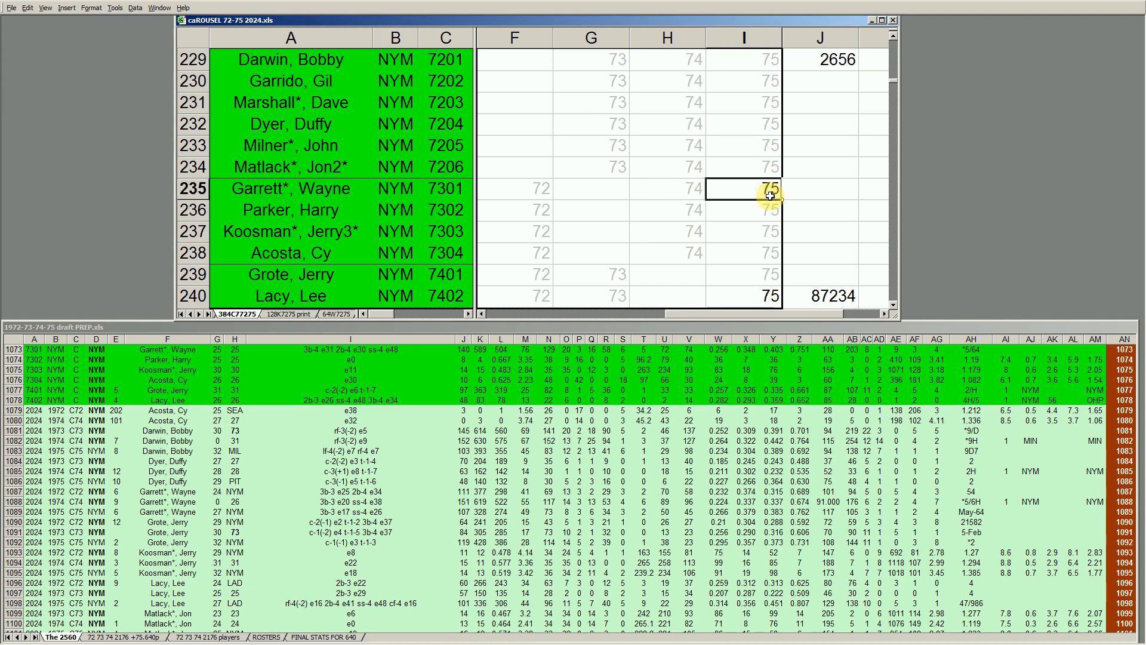
left_click(765, 300)
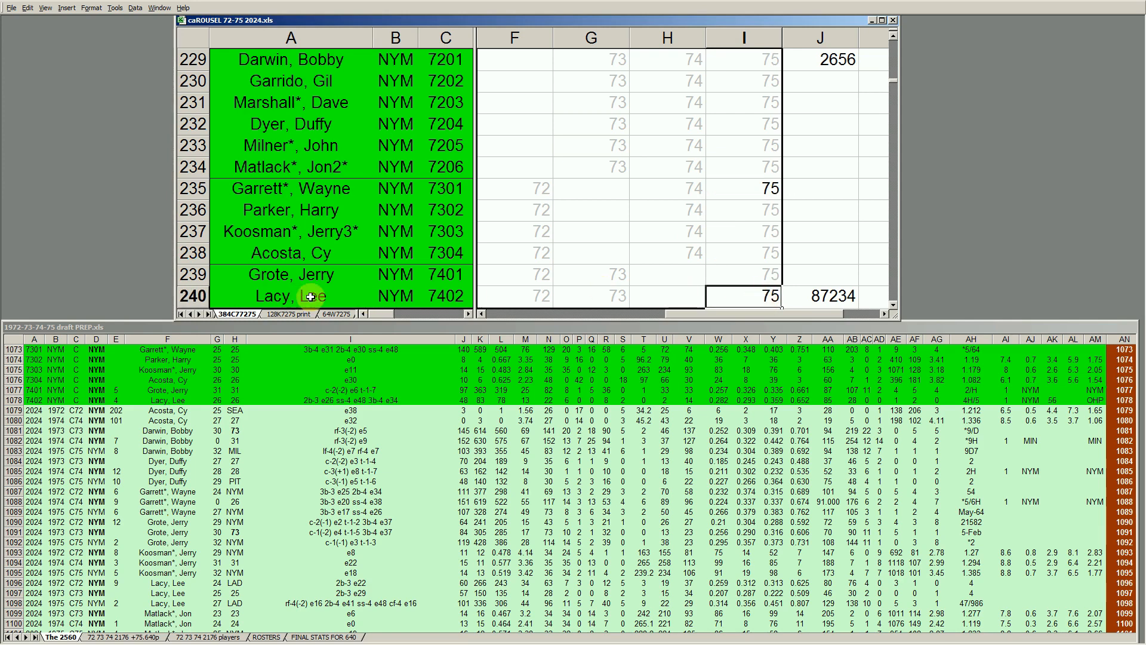
Go to the NYY team block in the carousel workbook and locate the NYY players from row 1127 in the draft PREP workbook
left_click(407, 253)
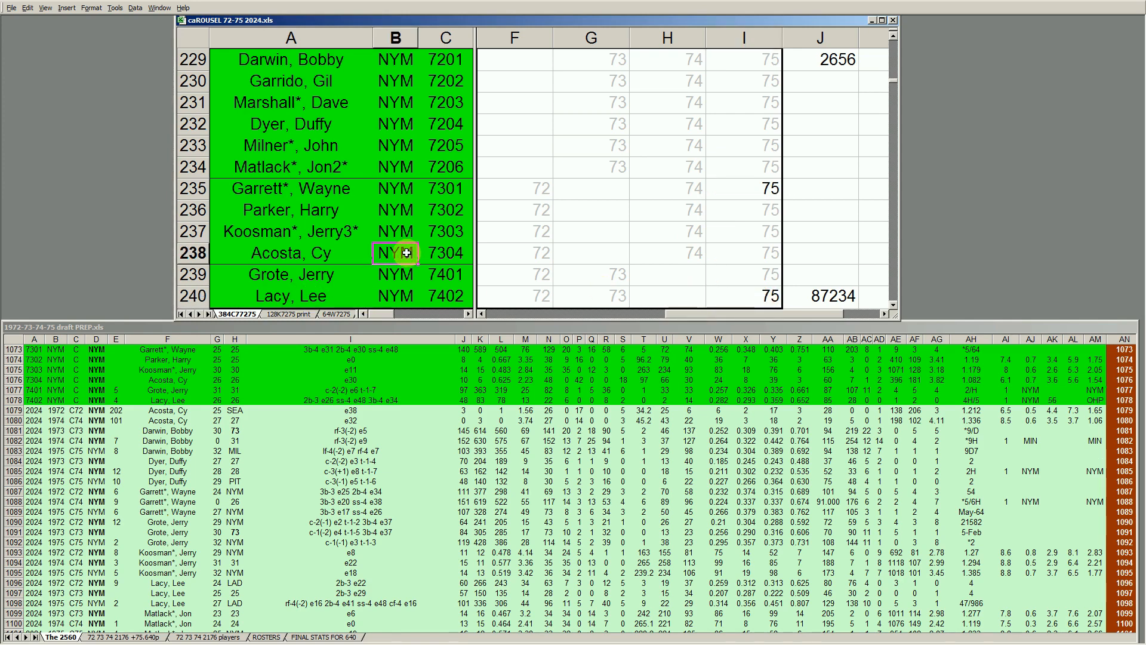
key("Page_Down")
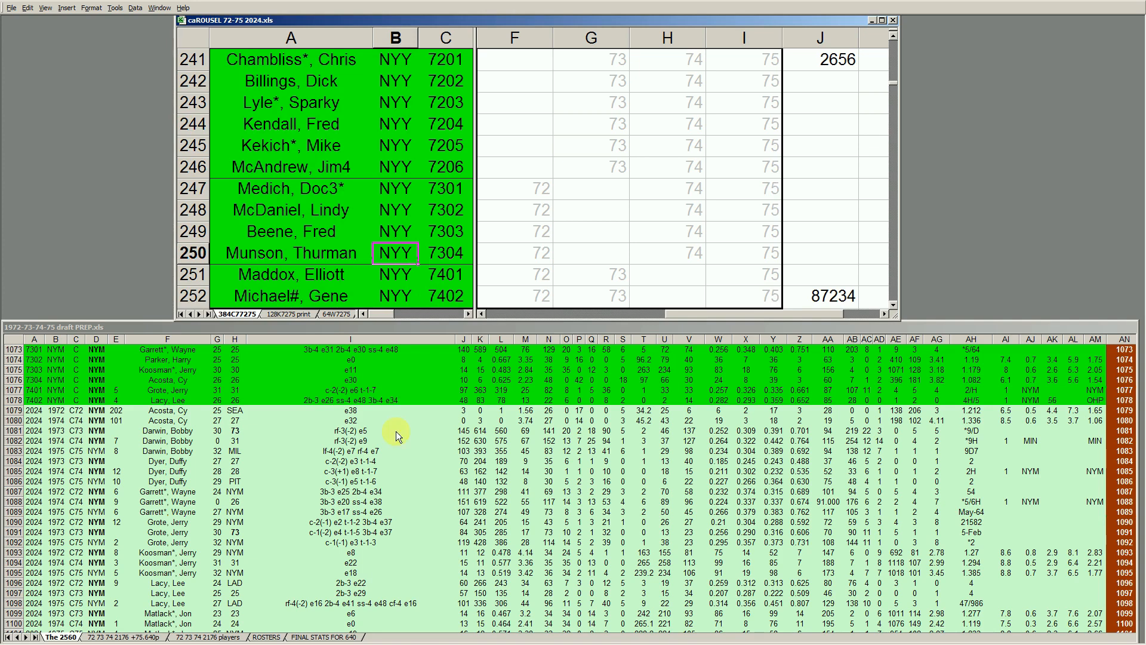
left_click(388, 455)
left_click(375, 454)
key("Down")
key("Down")
key("Down")
key("Down")
key("Down")
key("Down")
key("Down")
key("Down")
key("Down")
key("Down")
key("Down")
key("Down")
key("Down")
key("Down")
key("Down")
key("Down")
key("Down")
key("Down")
key("Down")
key("Down")
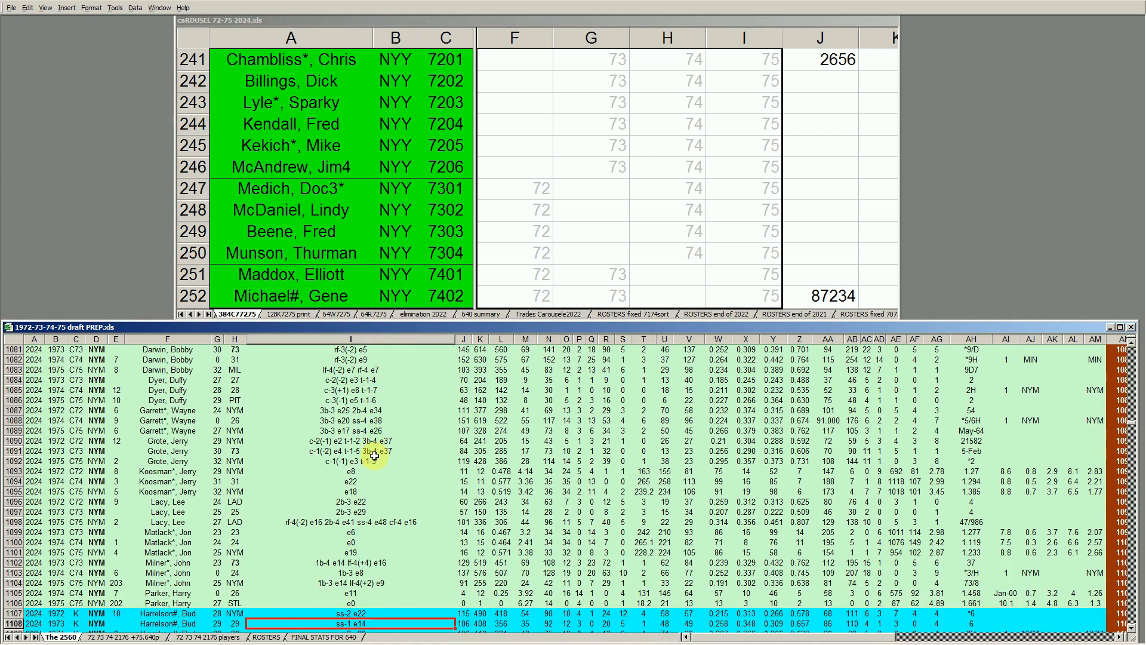
key("Down")
key("Down")
key("Down")
key("Down")
key("Down")
key("Down")
key("Down")
key("Down")
key("Down")
key("Down")
key("Down")
key("Down")
key("Down")
key("Down")
key("Down")
key("Down")
key("Down")
key("Down")
key("Down")
key("Down")
key("Down")
key("Down")
key("Down")
key("Down")
key("Down")
key("Down")
key("Down")
key("Down")
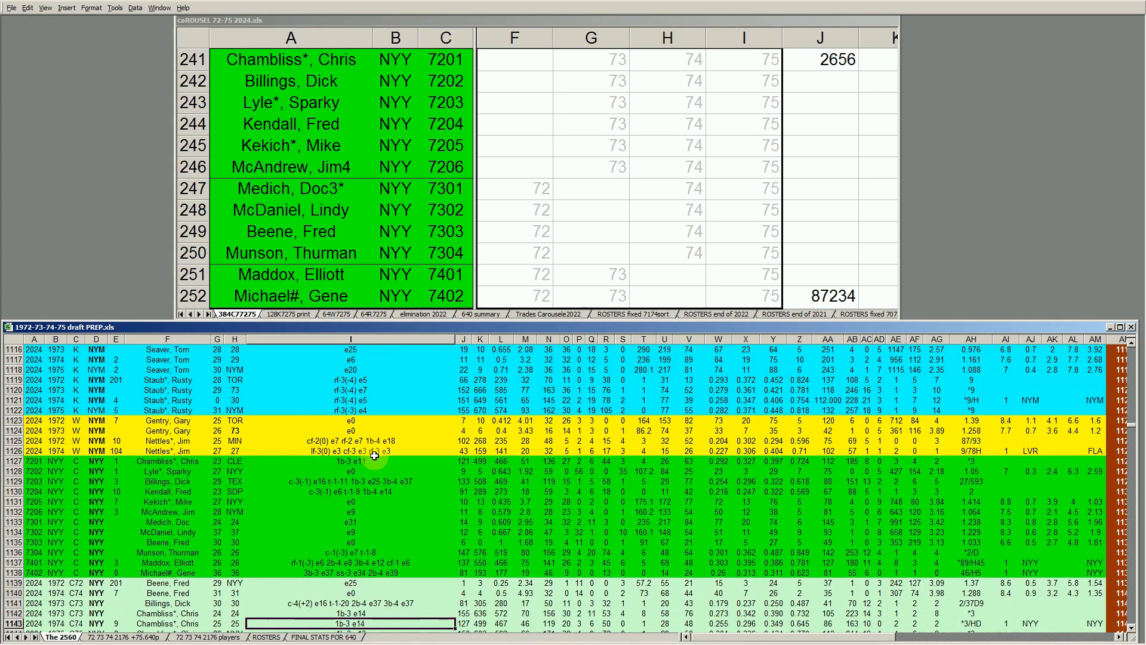
key("Down")
key("Down")
key("Down")
key("Down")
key("Down")
key("Down")
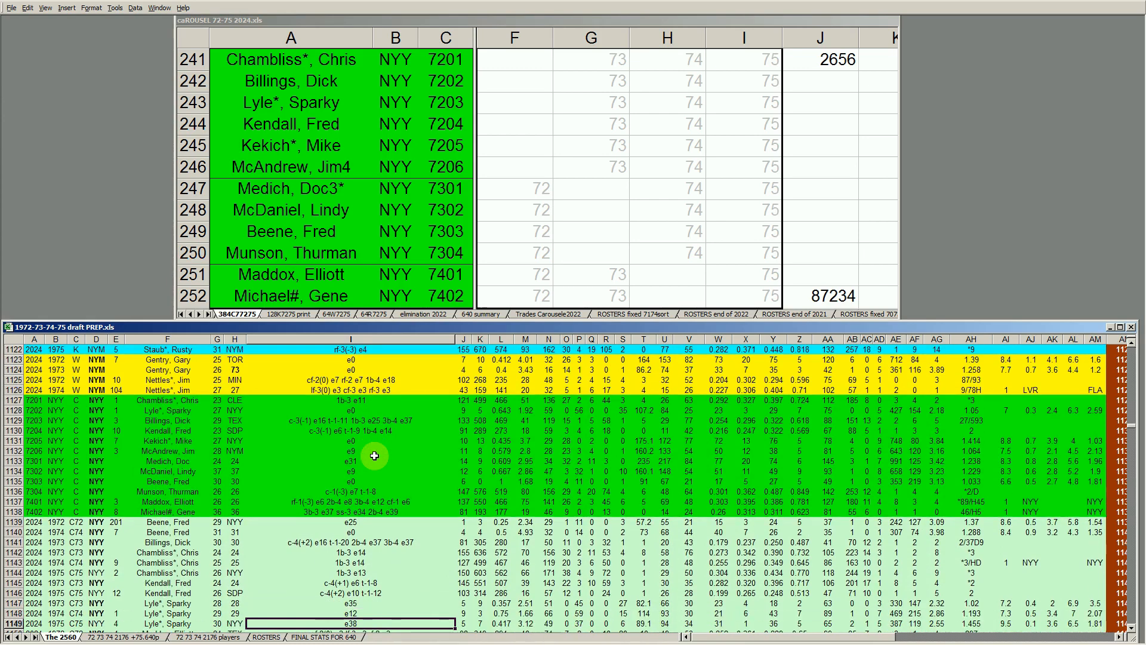
key("Down")
key("Down")
key("Down")
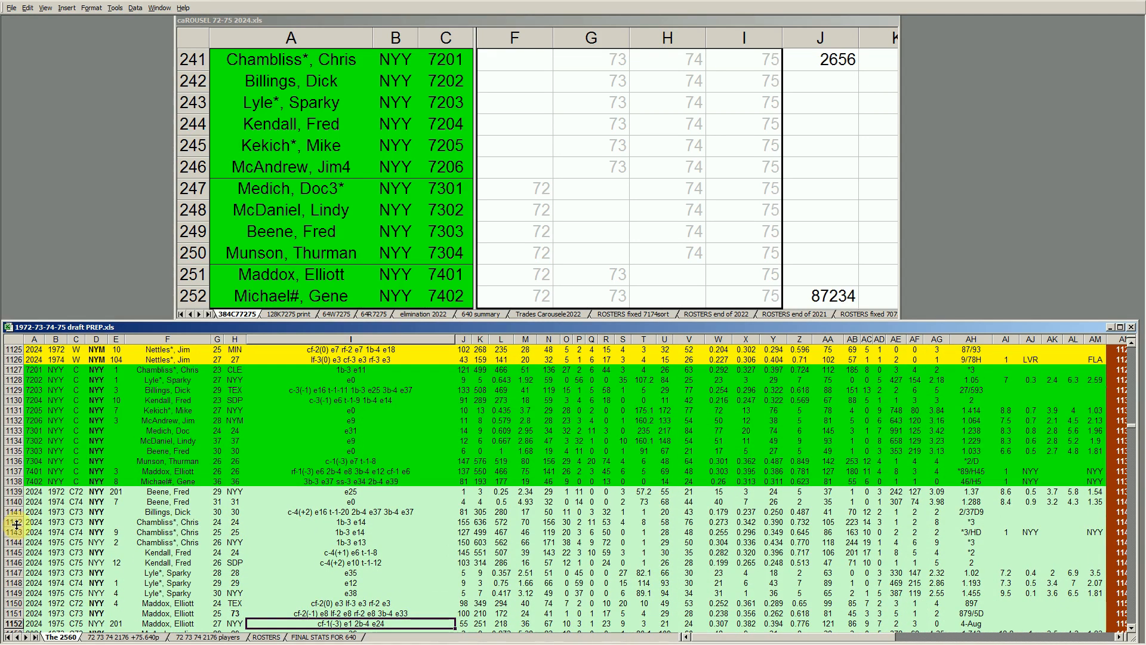
Examine the 1973 to 1975 entries of the NYY player coded 7201 in rows 1142 to 1144
left_click_drag(12, 521, 19, 543)
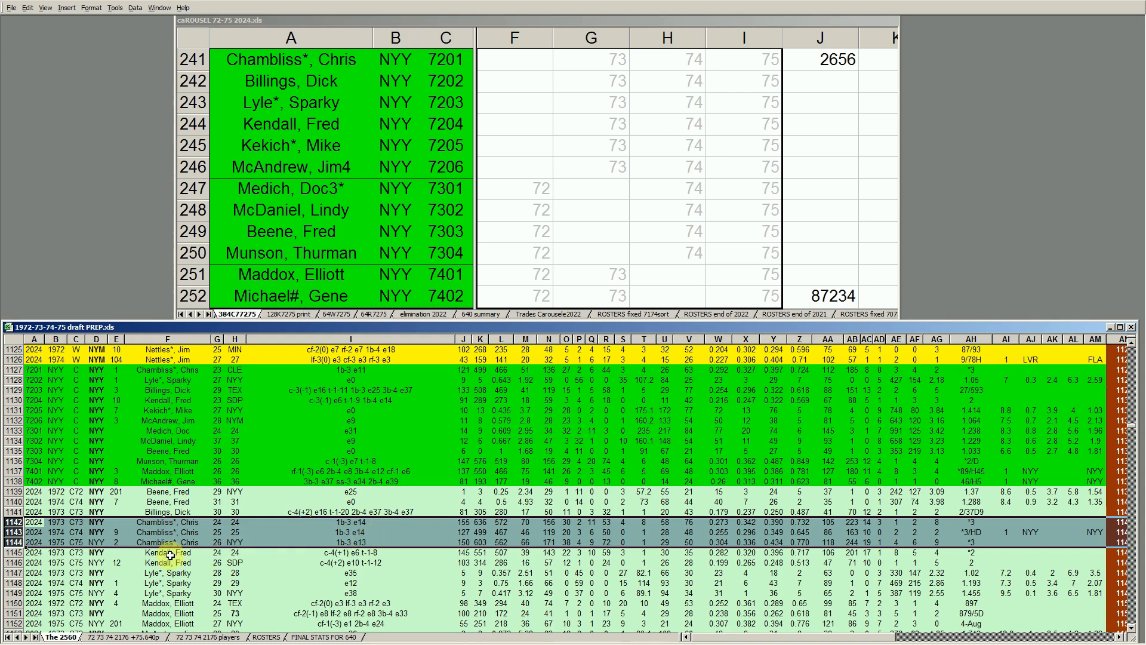
left_click(100, 541)
left_click(171, 541)
Examine the NYY pitcher's 1973 to 1975 entries in rows 1147 to 1149, including the 1974 value in M1148
key("Down")
key("Down")
key("Down")
key("Down")
key("Down")
key("Down")
key("Down")
key("Down")
key("Down")
key("Down")
key("Down")
key("Down")
key("Down")
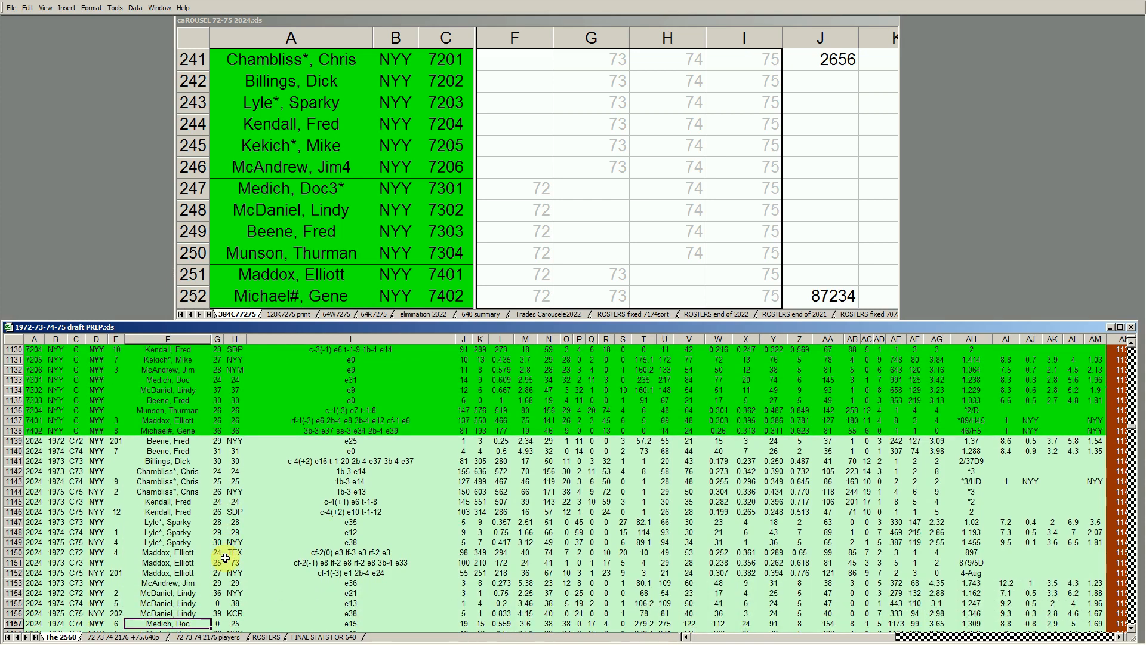
left_click_drag(13, 522, 15, 542)
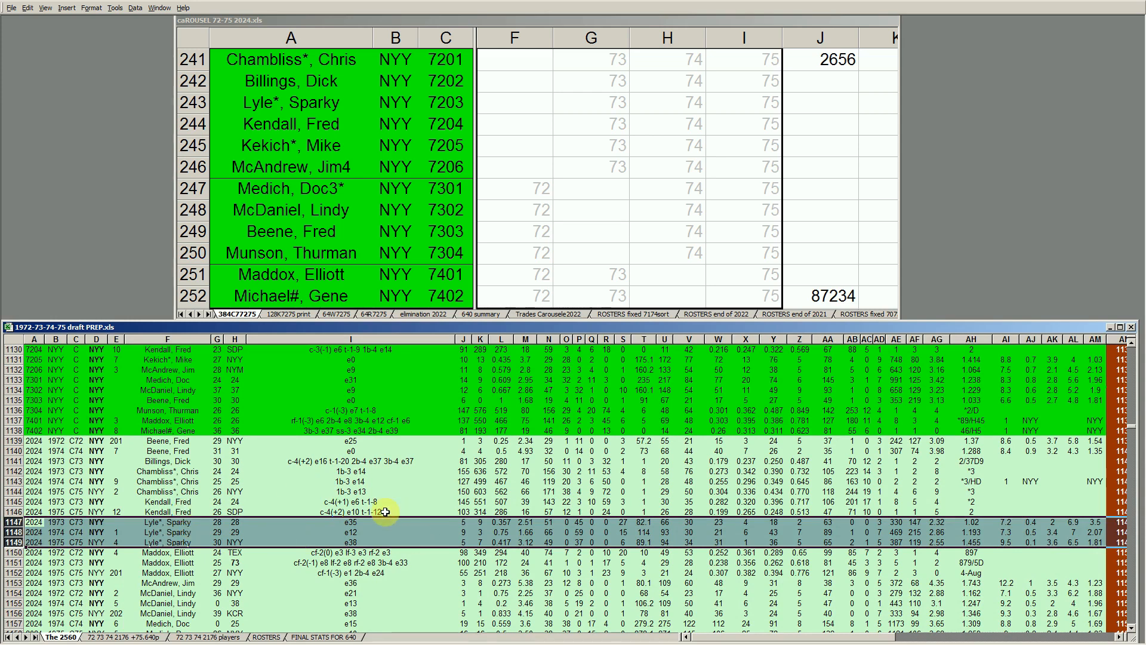
left_click(527, 532)
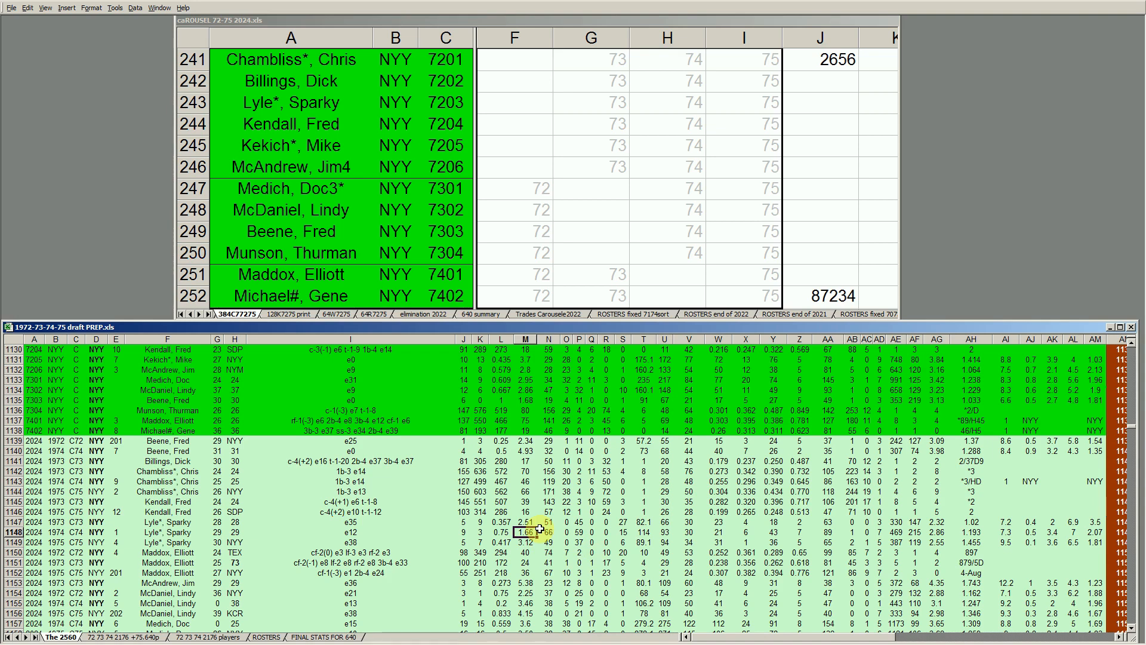
Return to the start of the NYY players in the draft PREP workbook and examine the same pitcher's entry in row 1128
left_click(160, 380)
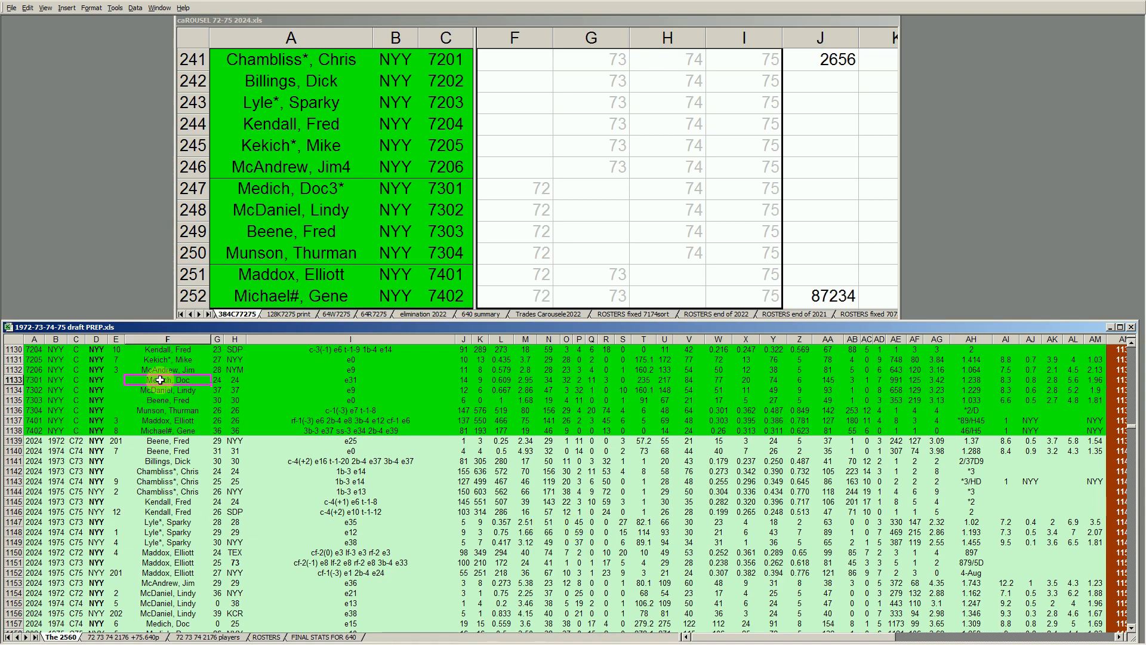
key("Up")
key("Up")
key("Up")
key("Up")
key("Up")
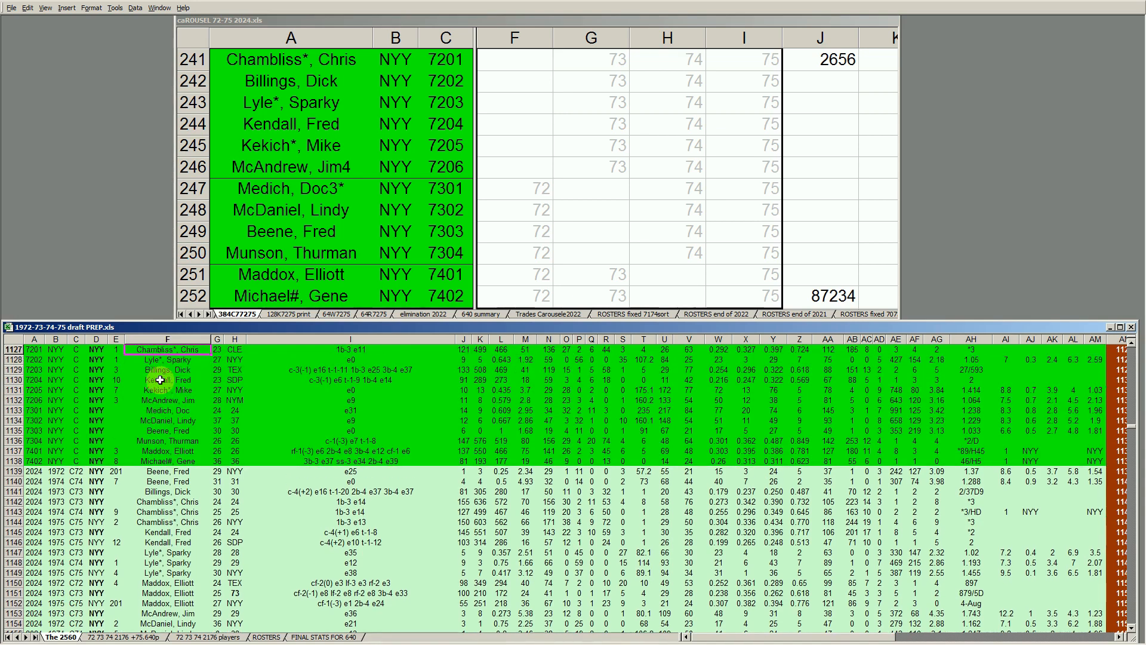
left_click(14, 359)
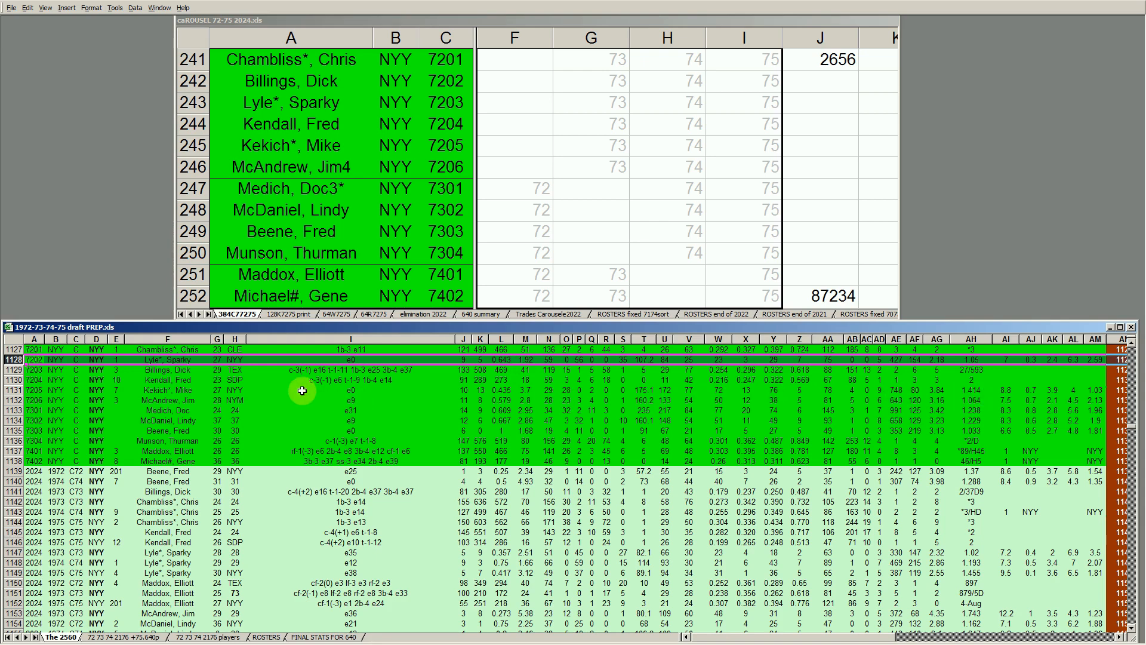
Examine the NYY season entries in rows 1150 to 1158 of the draft PREP workbook
left_click(193, 584)
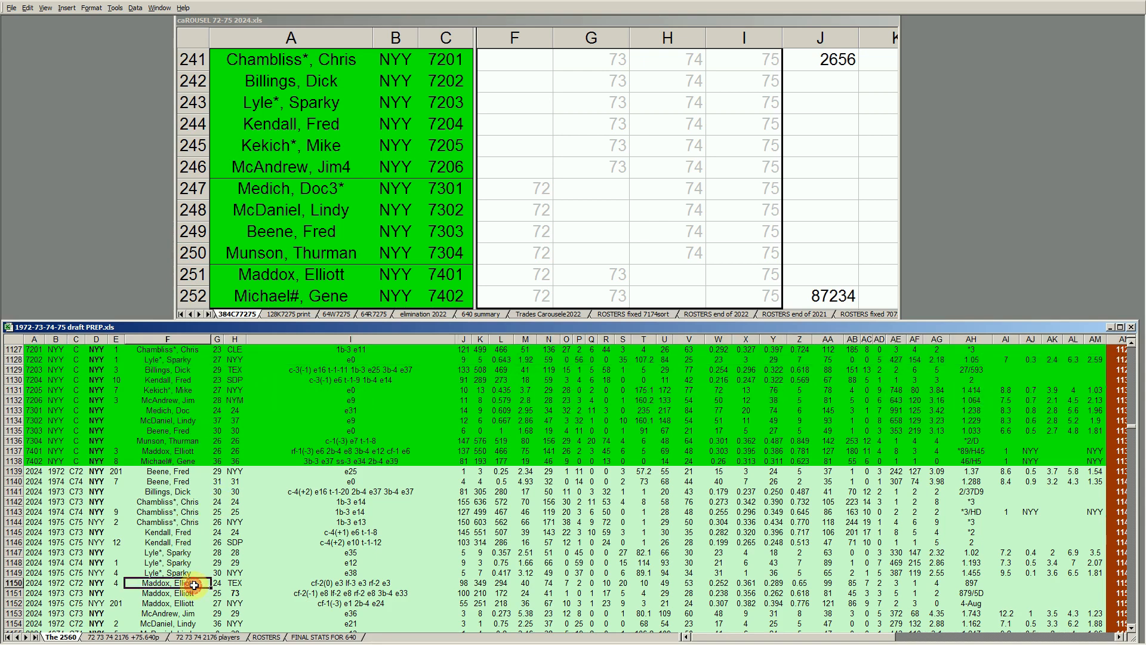
key("Down")
key("Down")
key("Down")
key("Down")
key("Down")
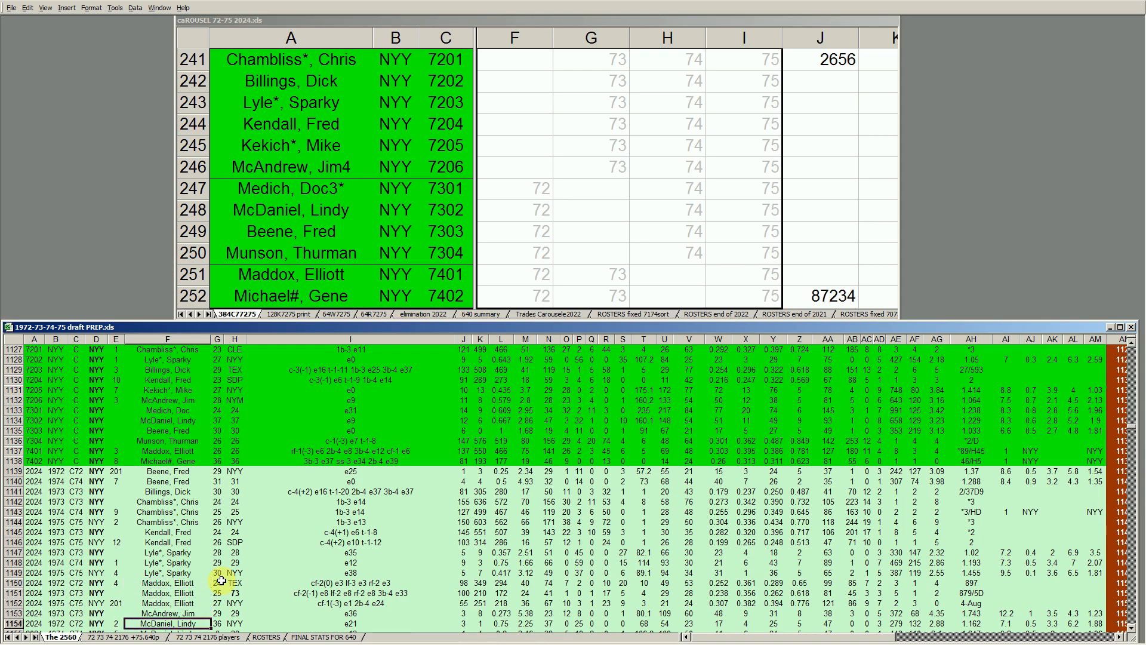
key("Down")
key("Down")
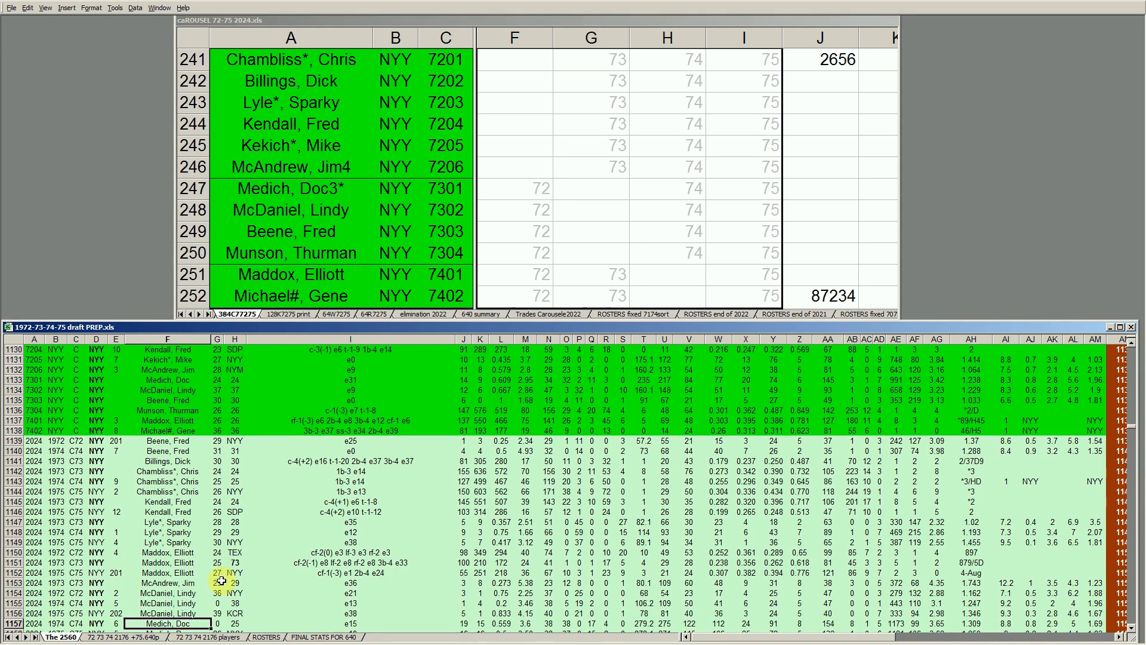
key("Up")
key("Up")
key("Up")
key("Up")
key("Up")
key("Up")
key("Up")
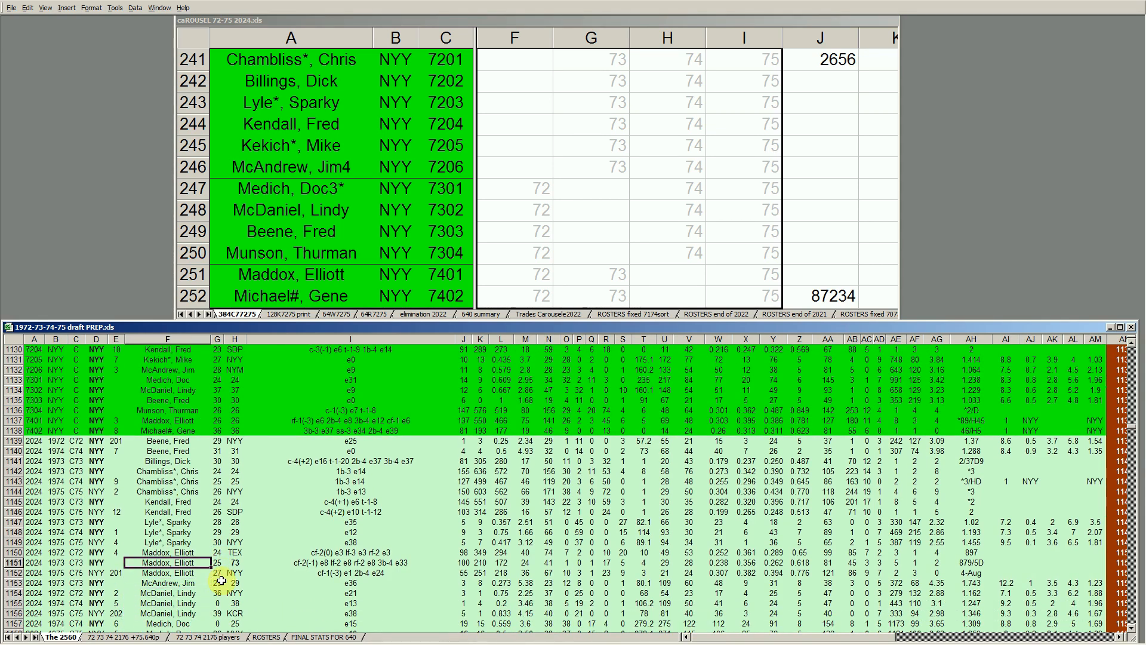
key("Down")
key("Down")
key("Down")
key("Down")
key("Down")
key("Down")
key("Down")
key("Down")
key("Down")
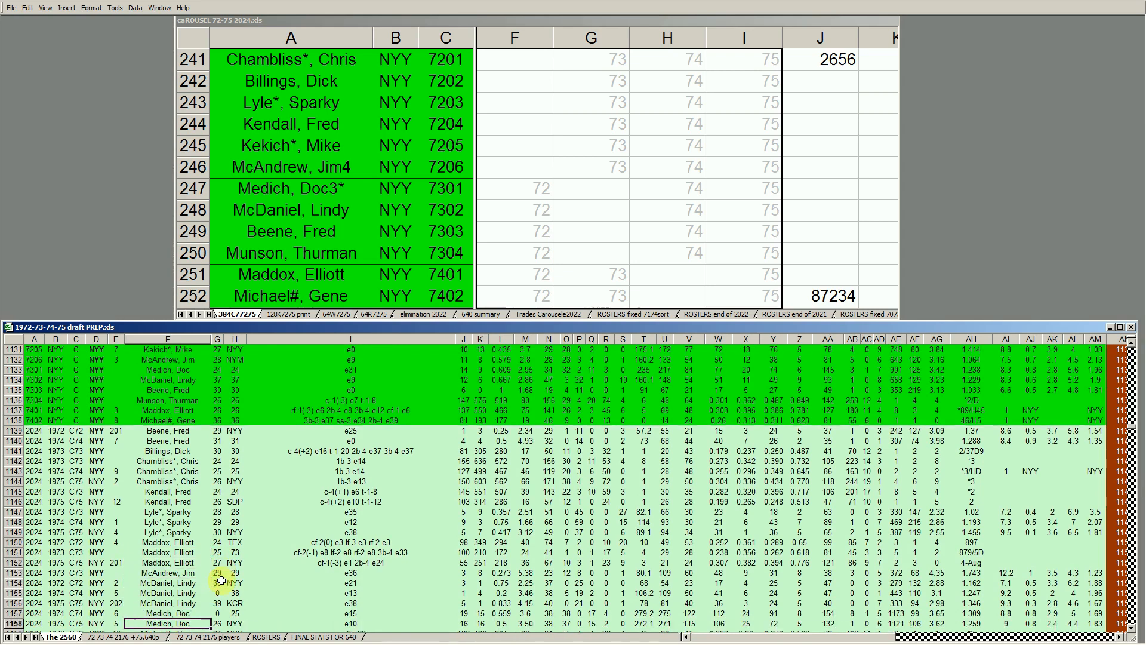
Examine the remaining NYY entries through row 1164, including the 1974 fielding ratings of the player coded 7304 in I1163
key("Down")
key("Down")
key("Down")
key("Down")
key("Down")
key("Down")
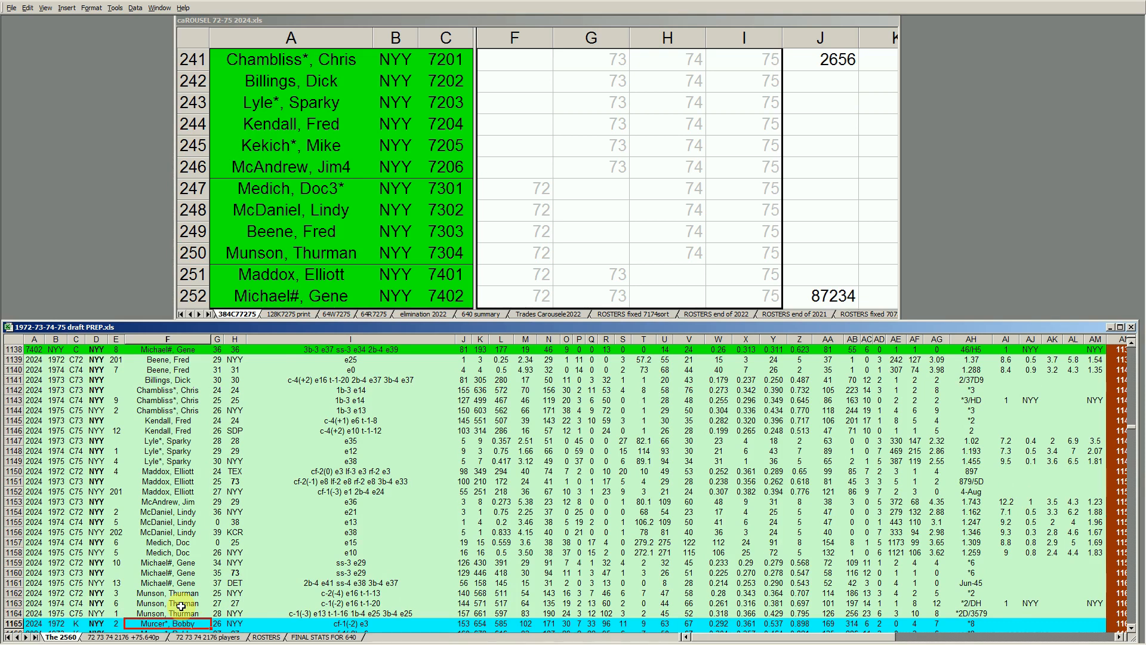
left_click(344, 603)
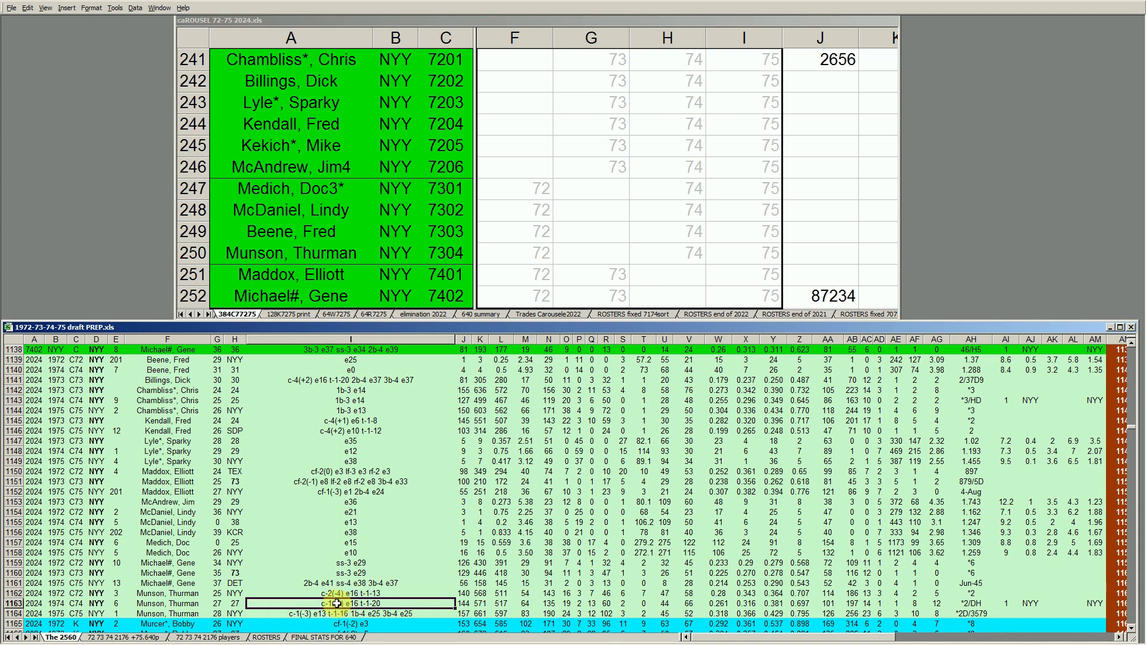
Bring up the OAK players in the carousel workbook and examine rows 255 to 263 and the 75 mark in I264
left_click(401, 251)
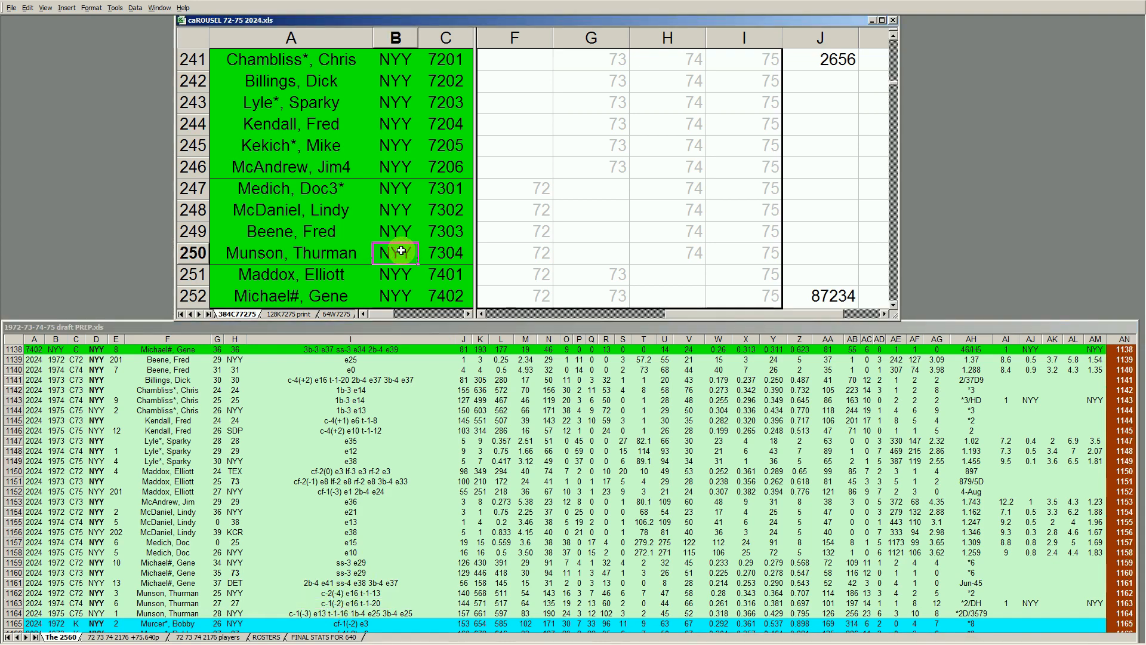
key("Page_Down")
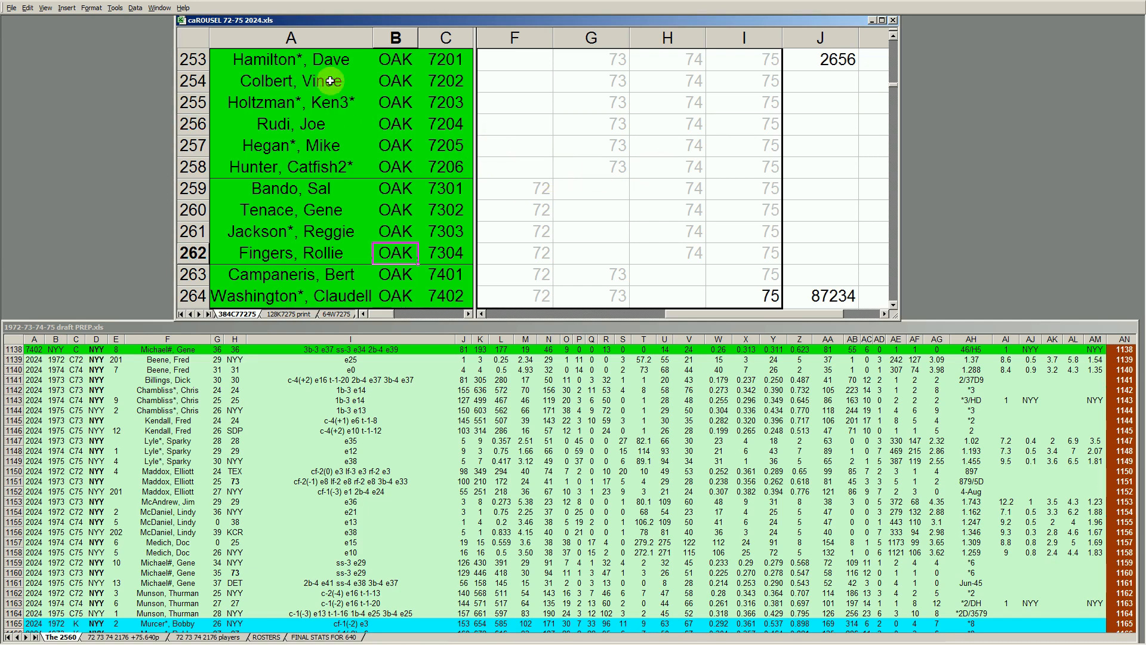
left_click(325, 102)
left_click(327, 126)
left_click(304, 167)
left_click(314, 189)
left_click(318, 210)
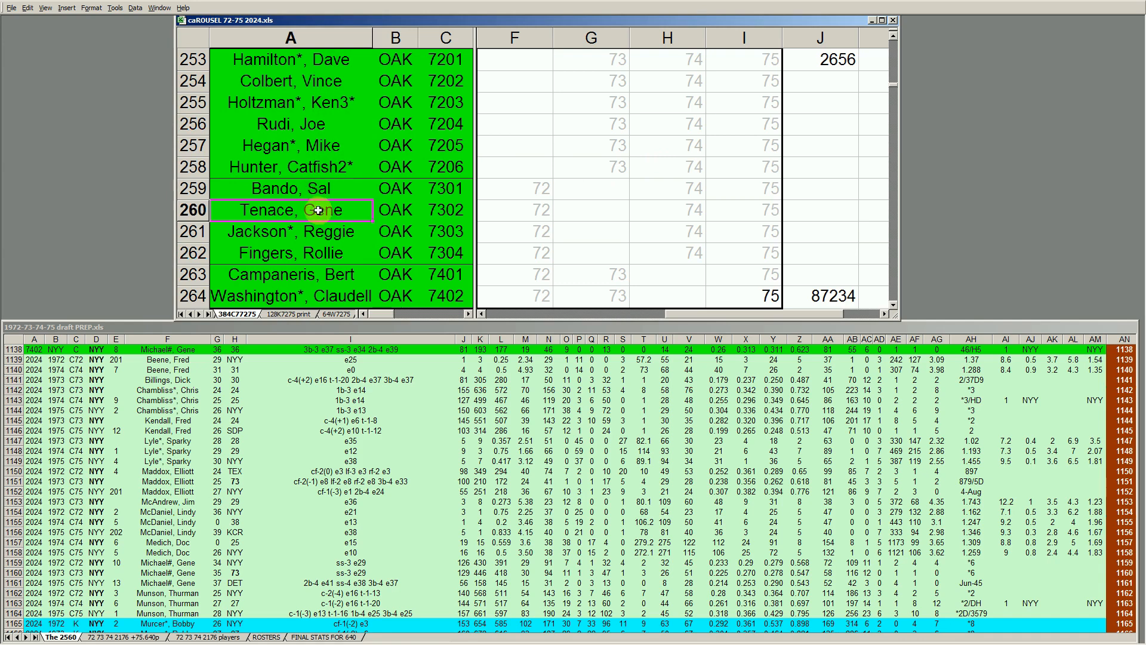
left_click(310, 231)
left_click(315, 254)
left_click(325, 275)
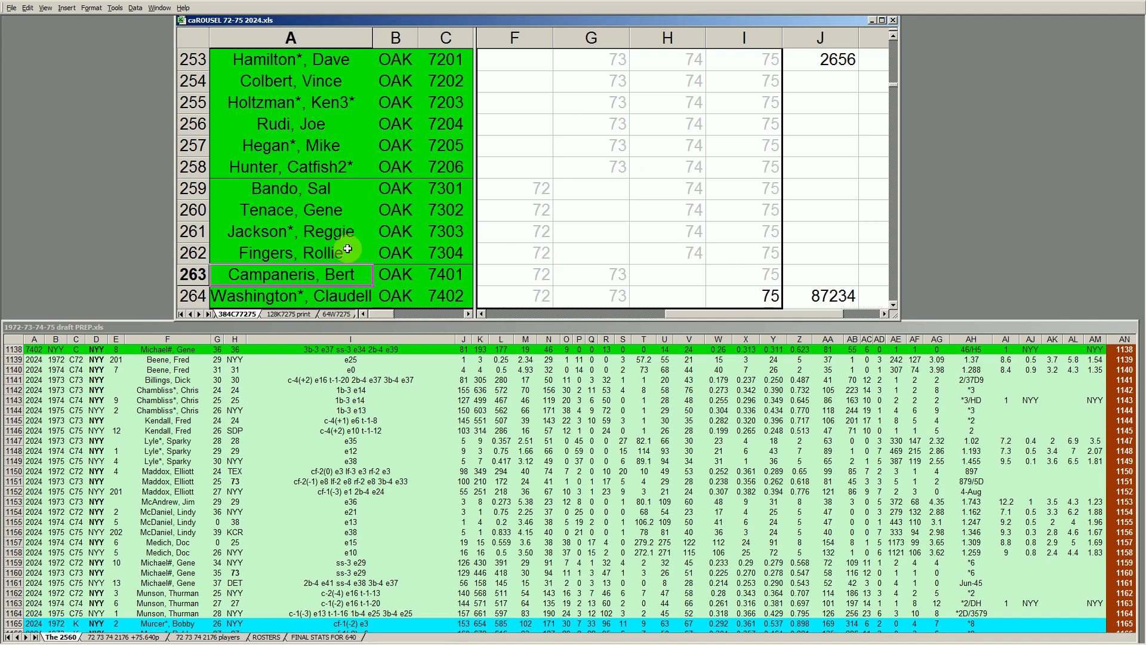
left_click(767, 297)
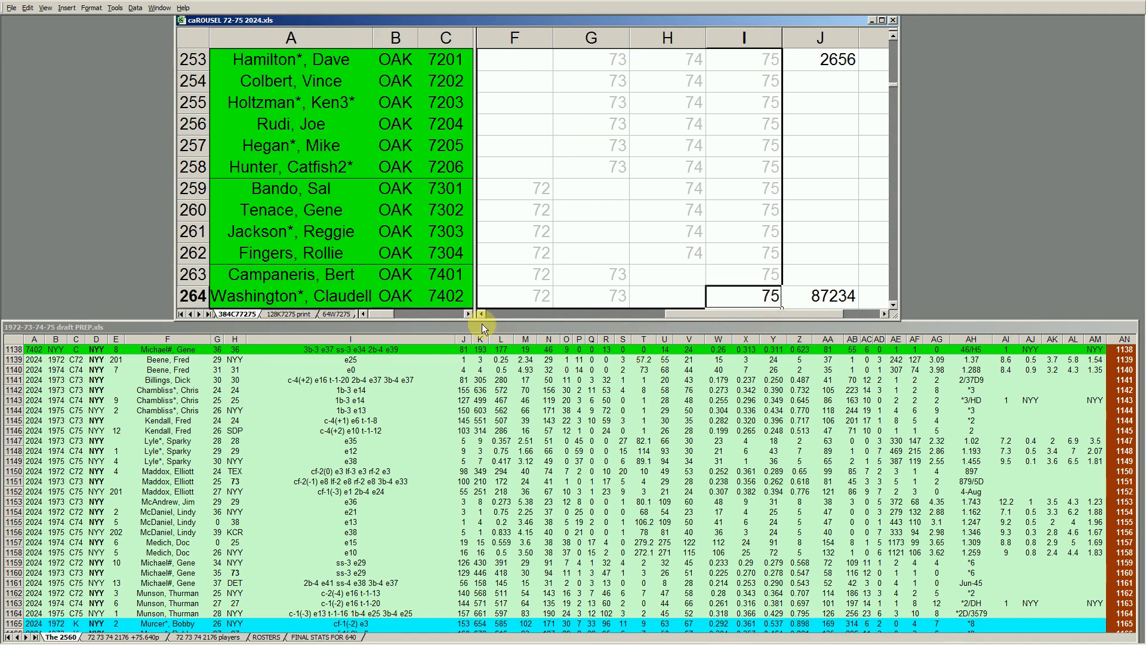
Find the OAK players in rows 1183 to 1194 of the draft PREP workbook and examine the entry of the player coded 7402
left_click(334, 366)
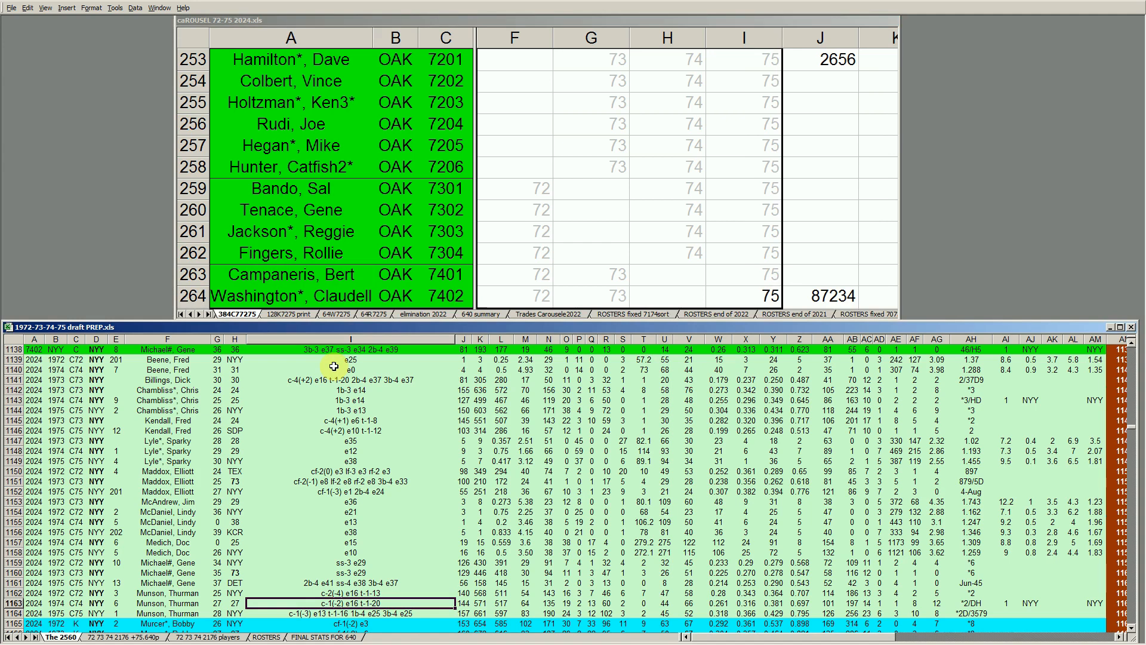
key("Up")
key("Up")
key("Up")
key("Up")
key("Up")
key("Up")
key("Up")
key("Up")
key("Up")
key("Up")
key("Up")
key("Up")
key("Up")
key("Up")
key("Up")
key("Up")
key("Up")
key("Up")
key("Up")
key("Up")
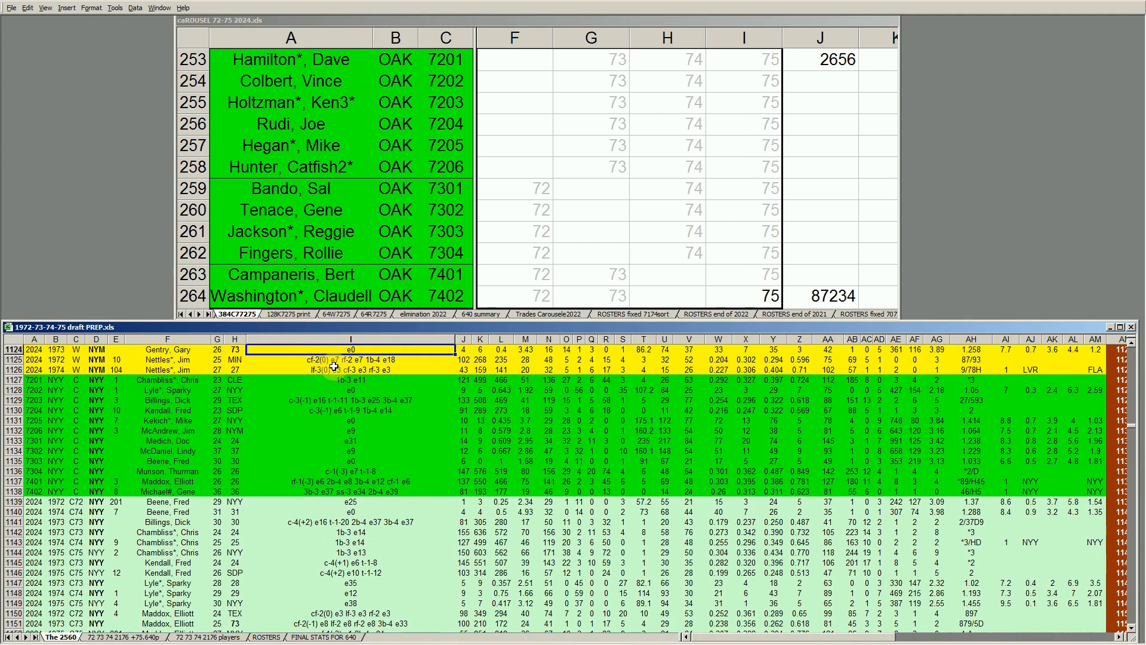
left_click(345, 437)
key("Page_Down")
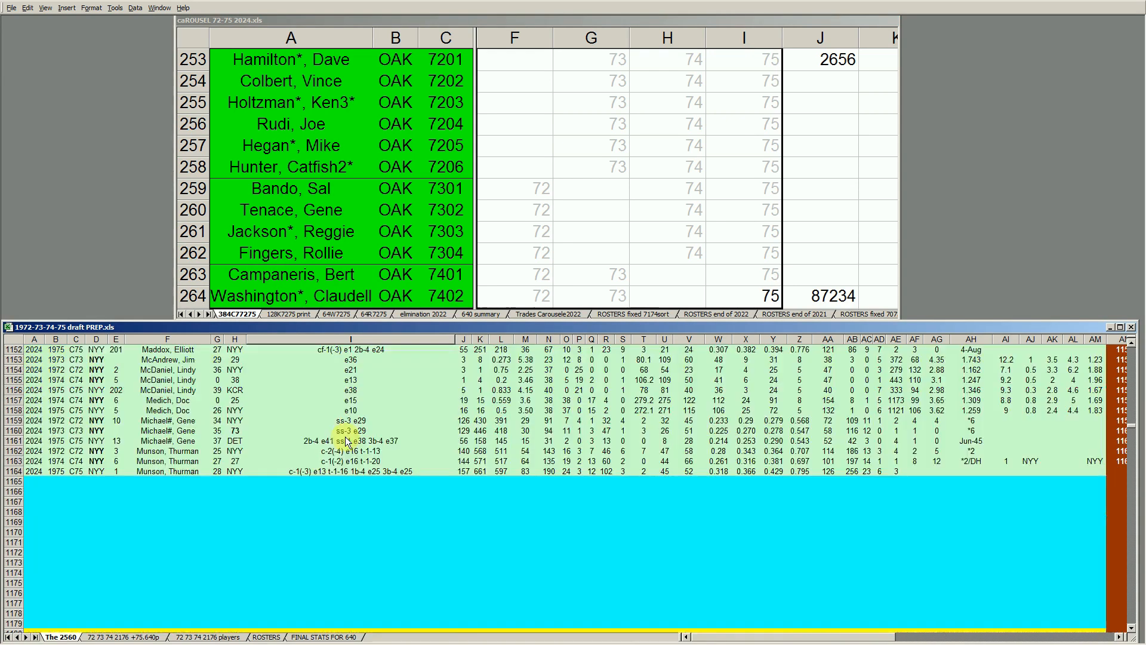
key("Down")
key("Down")
key("Down")
key("Down")
key("Down")
key("Down")
key("Down")
key("Down")
key("Down")
key("Down")
key("Down")
key("Down")
key("Down")
key("Down")
key("Down")
key("Down")
key("Down")
key("Down")
key("Down")
key("Down")
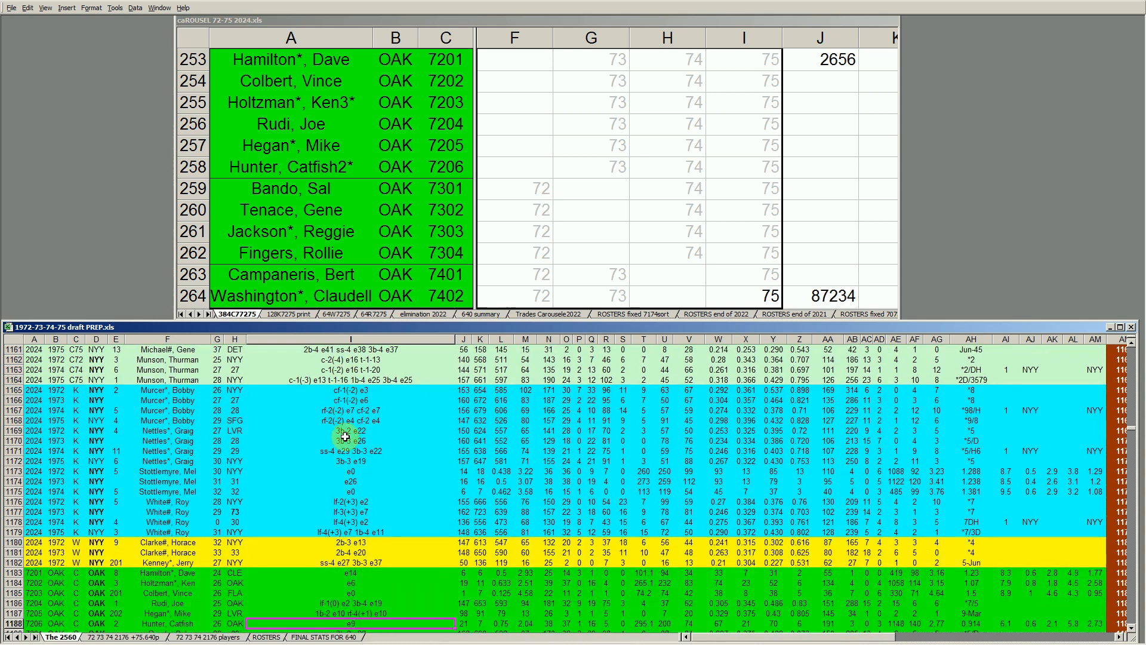
key("Down")
key("Down")
key("Down")
key("Down")
key("Down")
key("Down")
key("Down")
key("Down")
key("Down")
key("Down")
key("Down")
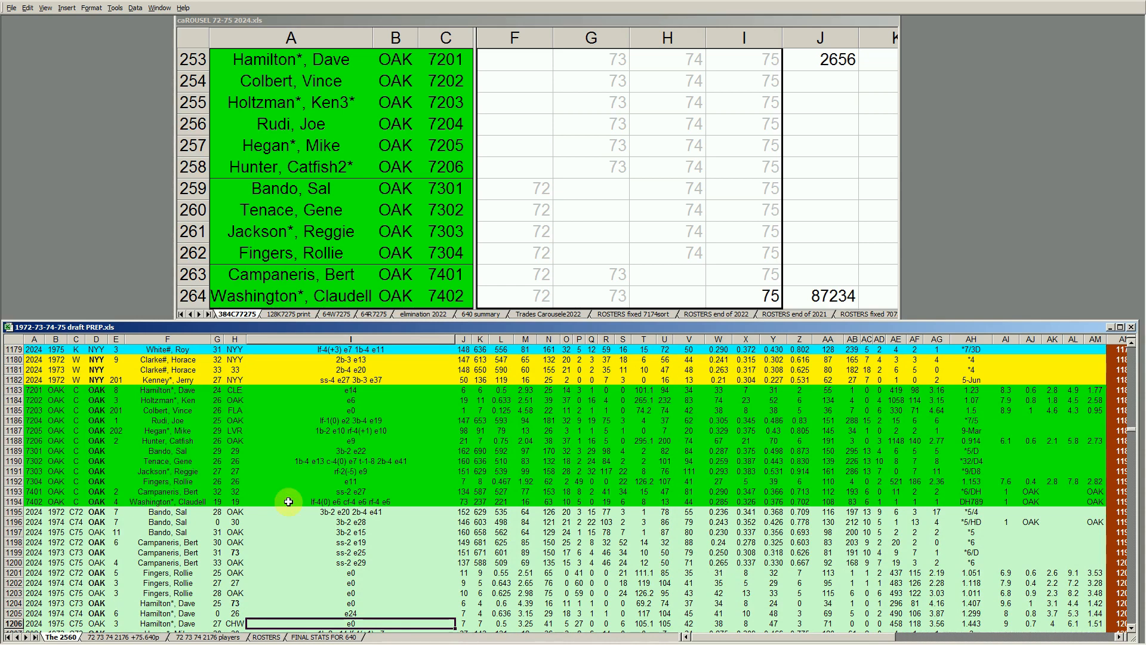
left_click(724, 502)
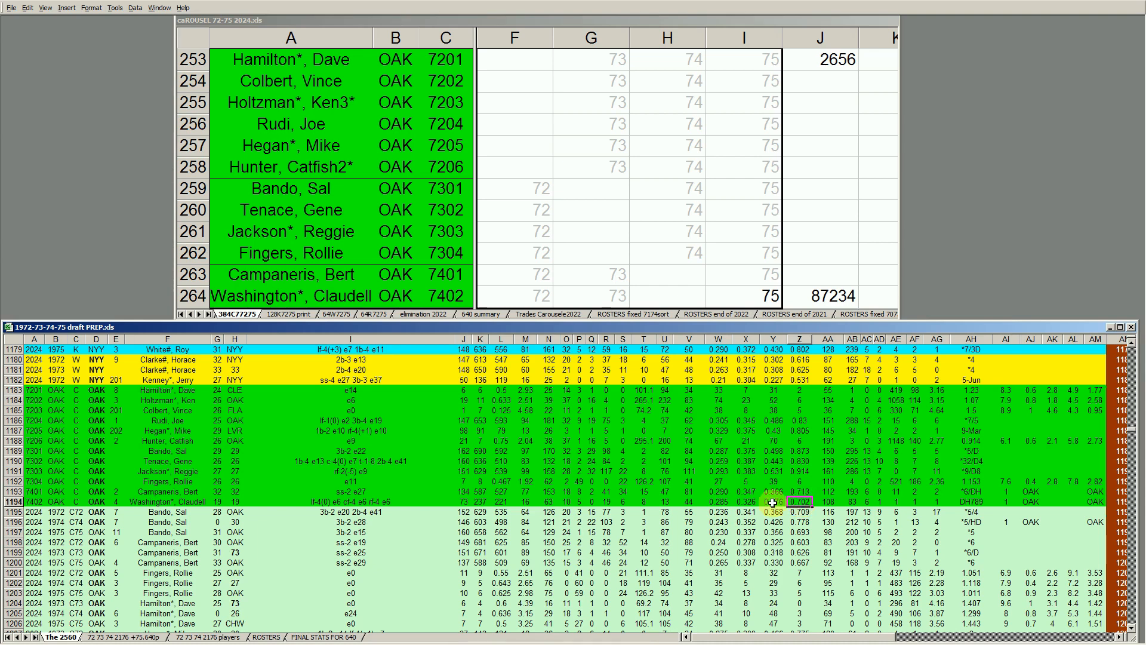
Examine the OAK players' season entries from row 1195 through row 1225 of the draft PREP workbook
left_click(378, 543)
key("Down")
key("Down")
key("Down")
key("Down")
key("Down")
key("Down")
key("Down")
key("Down")
key("Down")
key("Down")
key("Down")
key("Down")
key("Down")
key("Down")
key("Down")
key("Down")
key("Down")
key("Down")
key("Down")
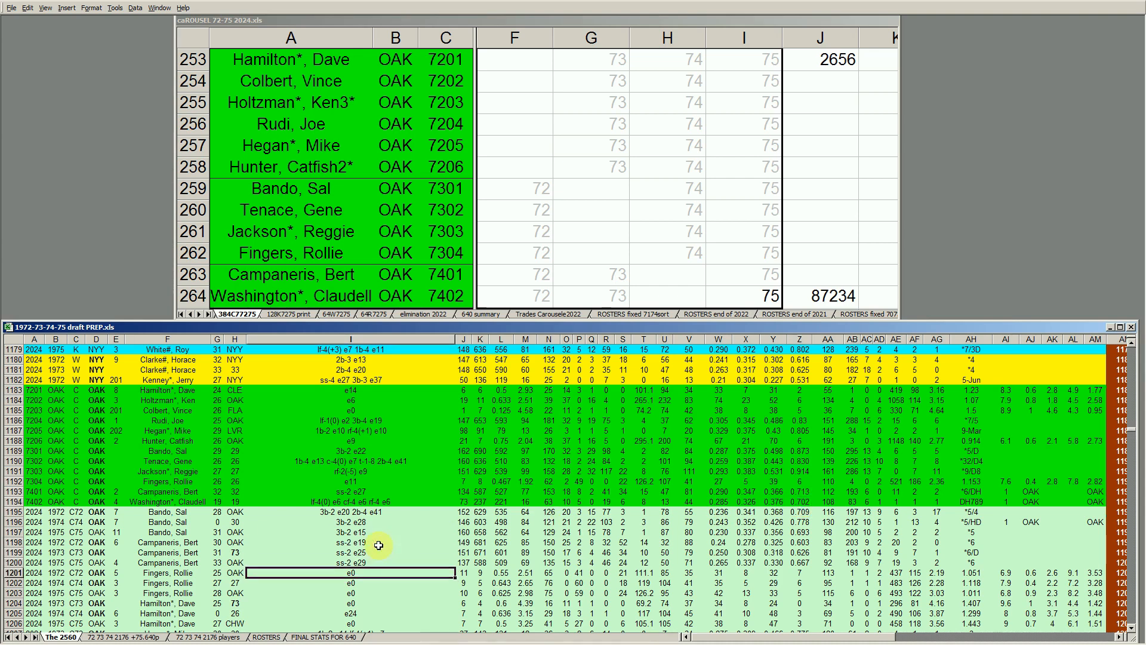
key("Down")
key("Down")
key("Down")
key("Down")
key("Down")
key("Down")
key("Down")
key("Down")
key("Down")
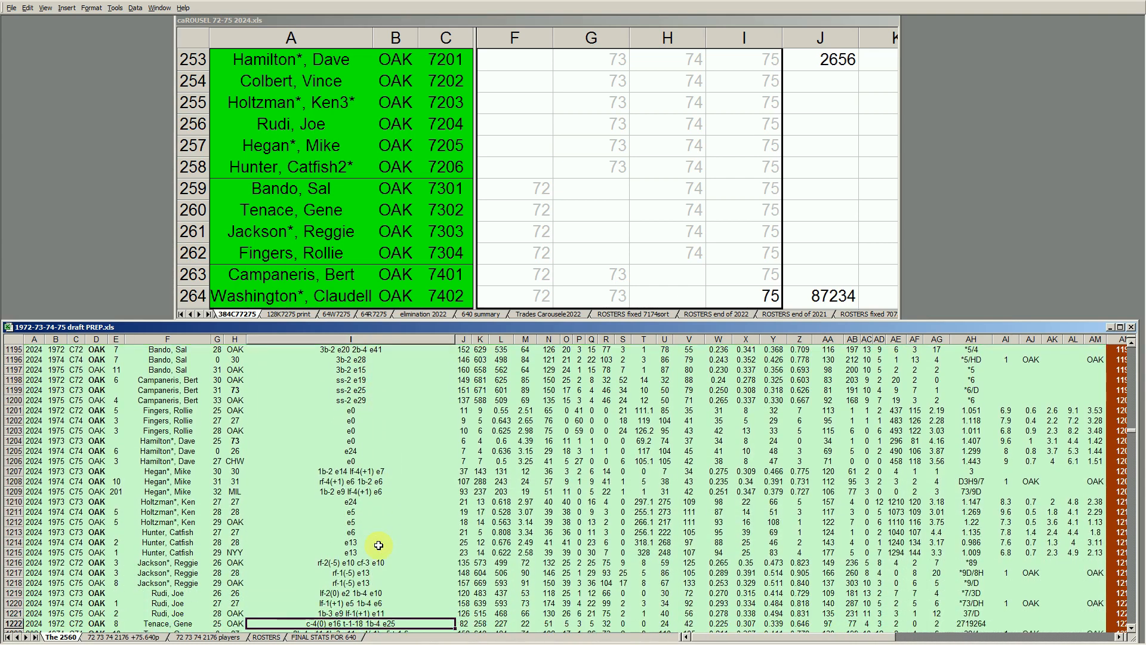
Compare the 1975 values in Z1225 and S1225 of the draft PREP workbook with the 75 mark in I264 of the carousel workbook
key("Up")
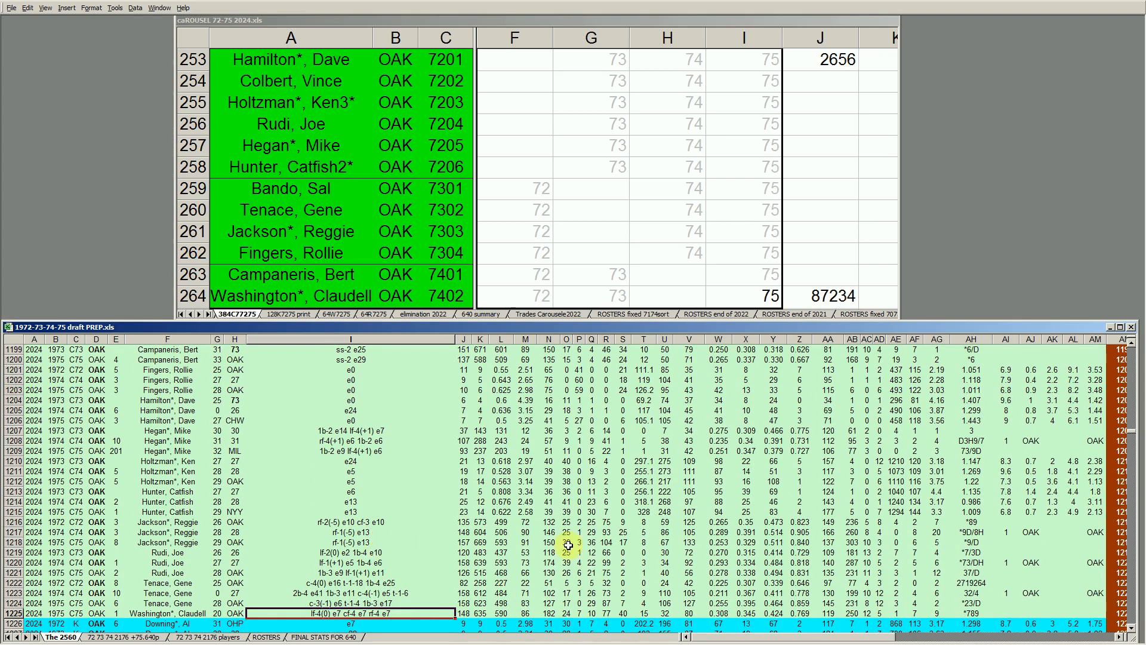
left_click(803, 613)
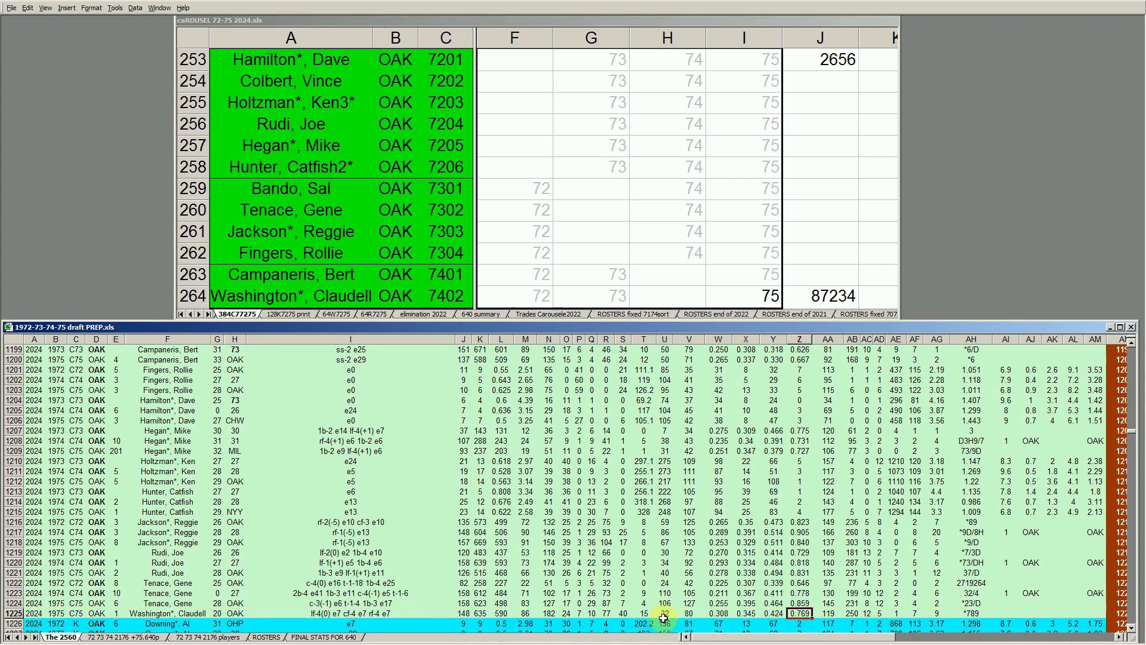
left_click(623, 613)
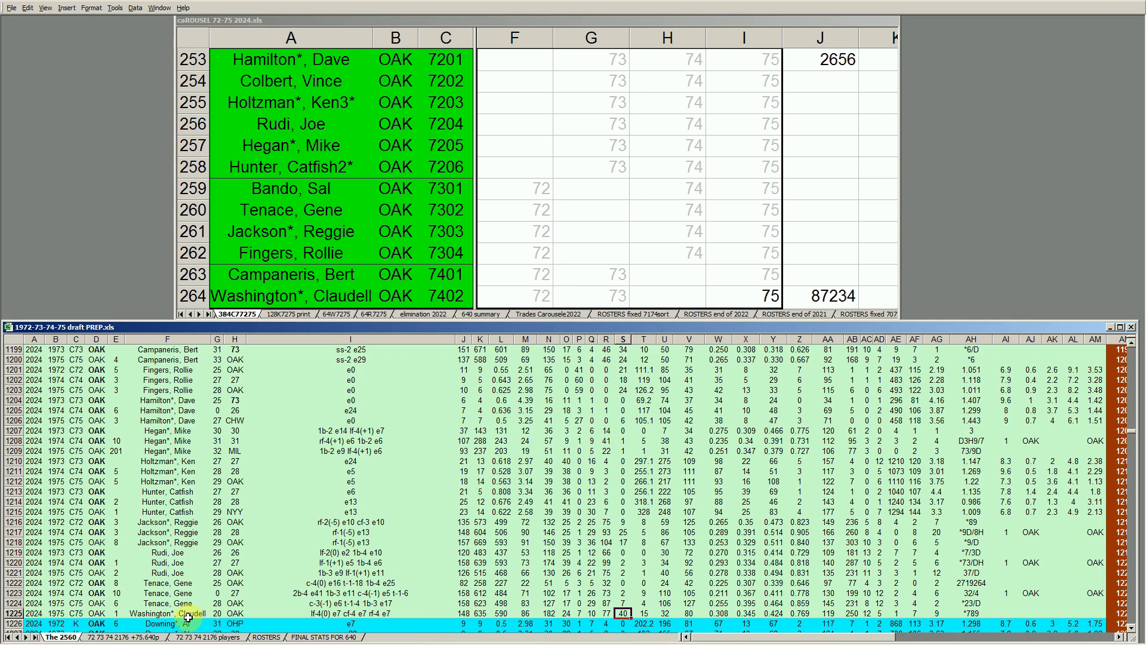
left_click(763, 300)
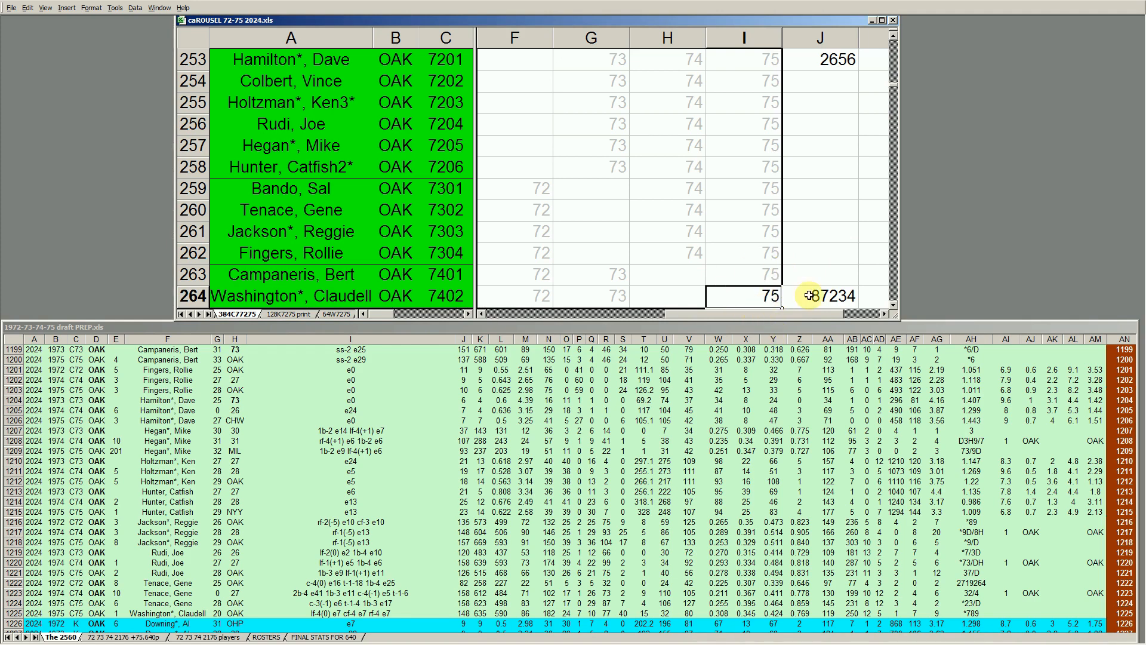
left_click(752, 277)
left_click(760, 295)
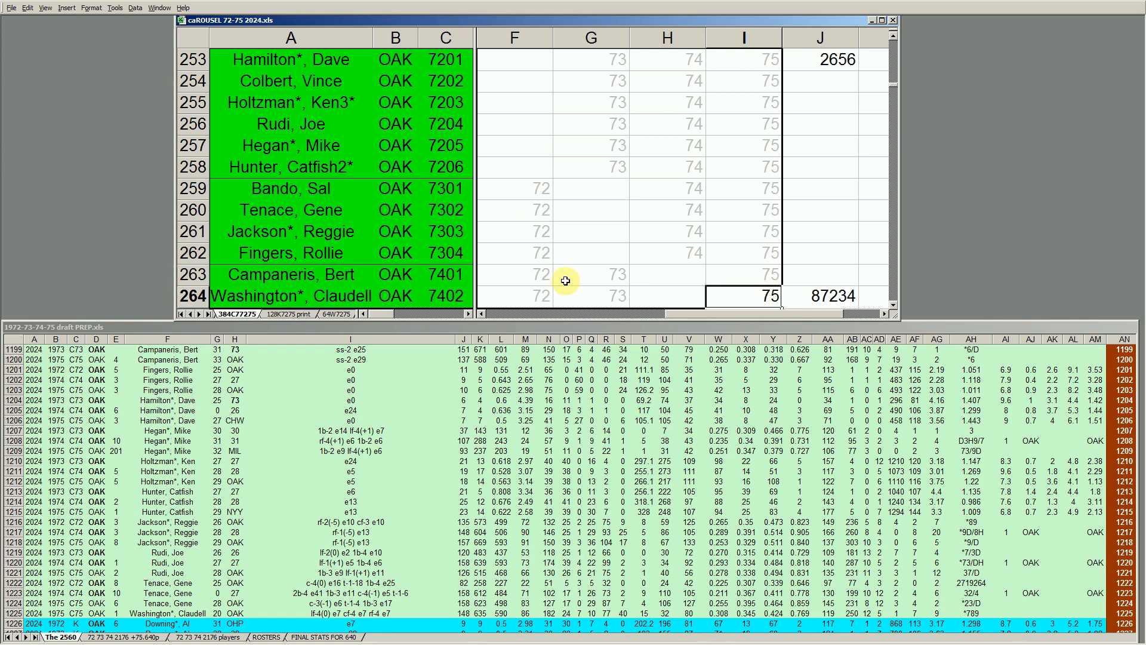
Examine the 1975 fielding ratings in I1225 of the draft PREP workbook against the same OAK player's 75 mark in the carousel workbook
left_click(338, 615)
left_click(355, 615)
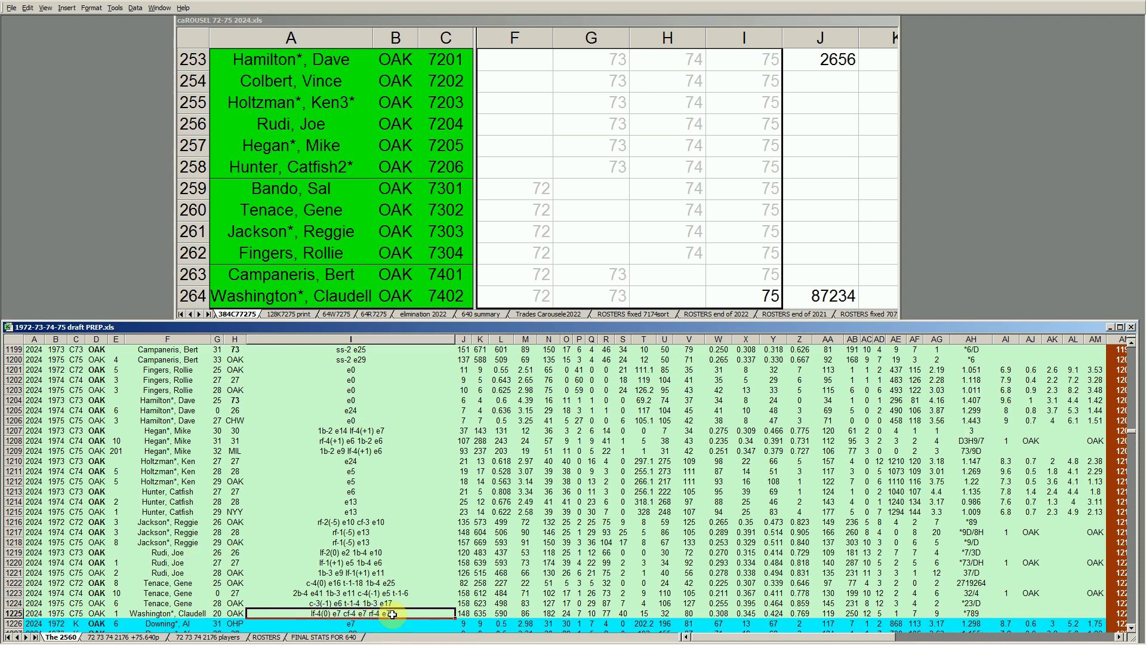
left_click(763, 298)
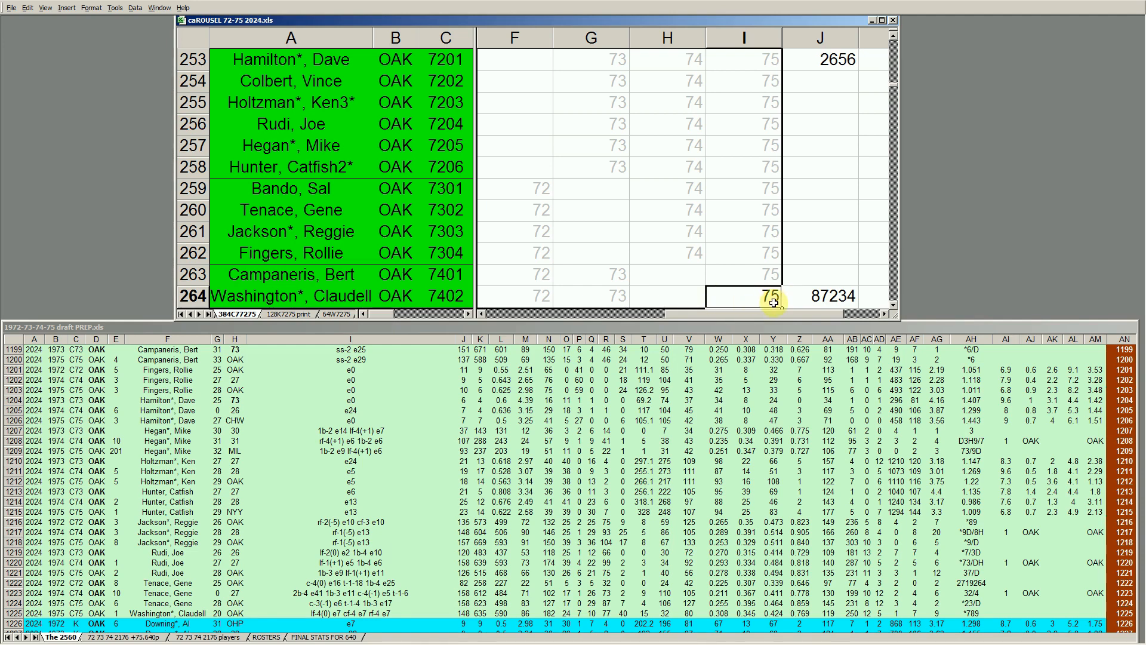
left_click(299, 297)
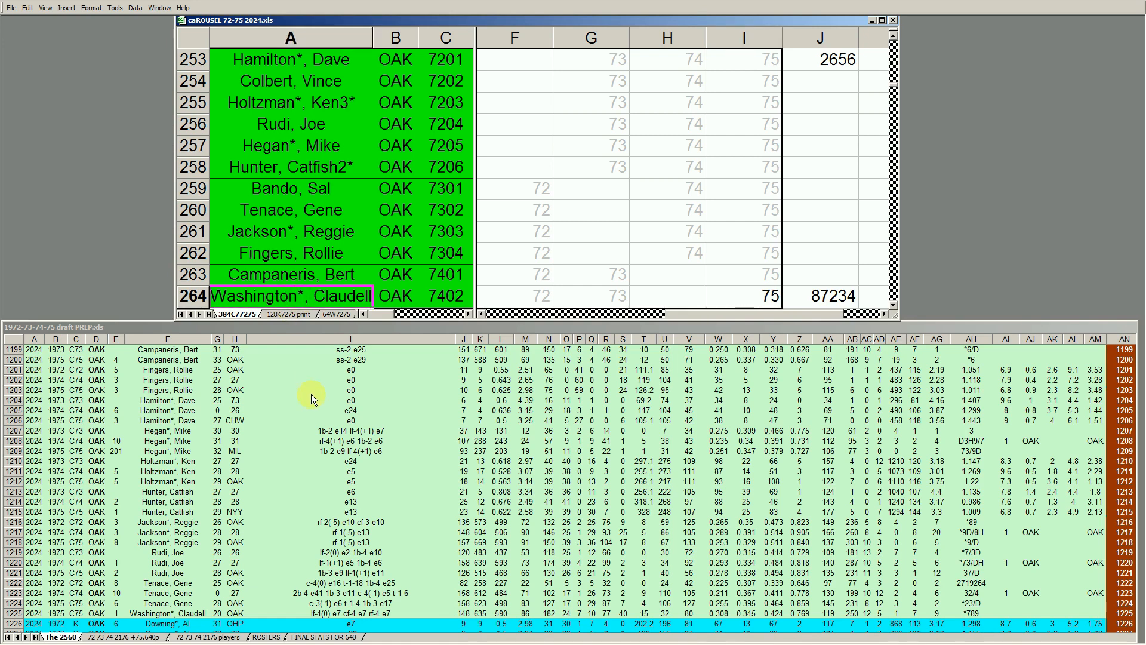
Bring up the OHP players in rows 265 to 276 of the carousel workbook and find their draft PREP entries in rows 1241 to 1252
left_click(410, 237)
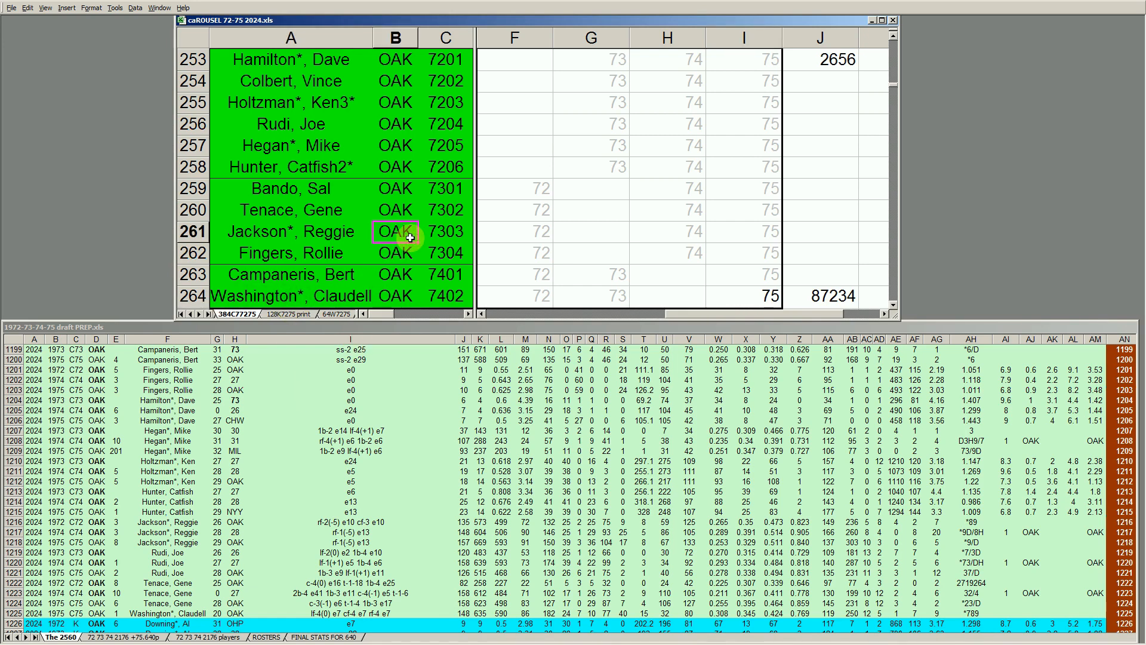
key("Page_Down")
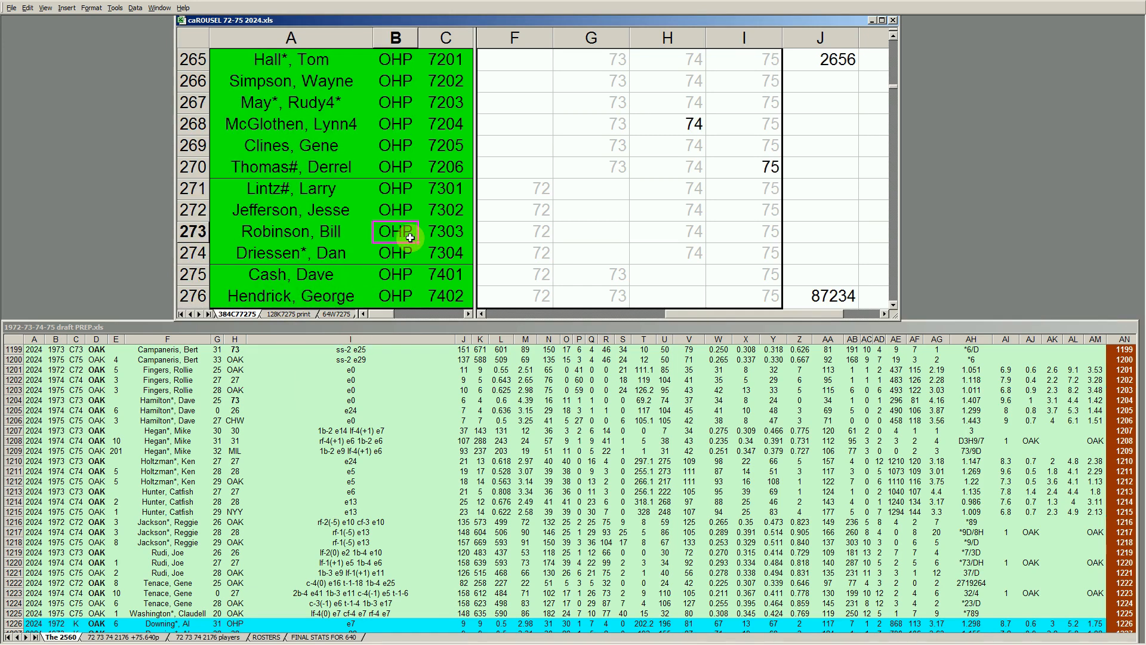
left_click(347, 479)
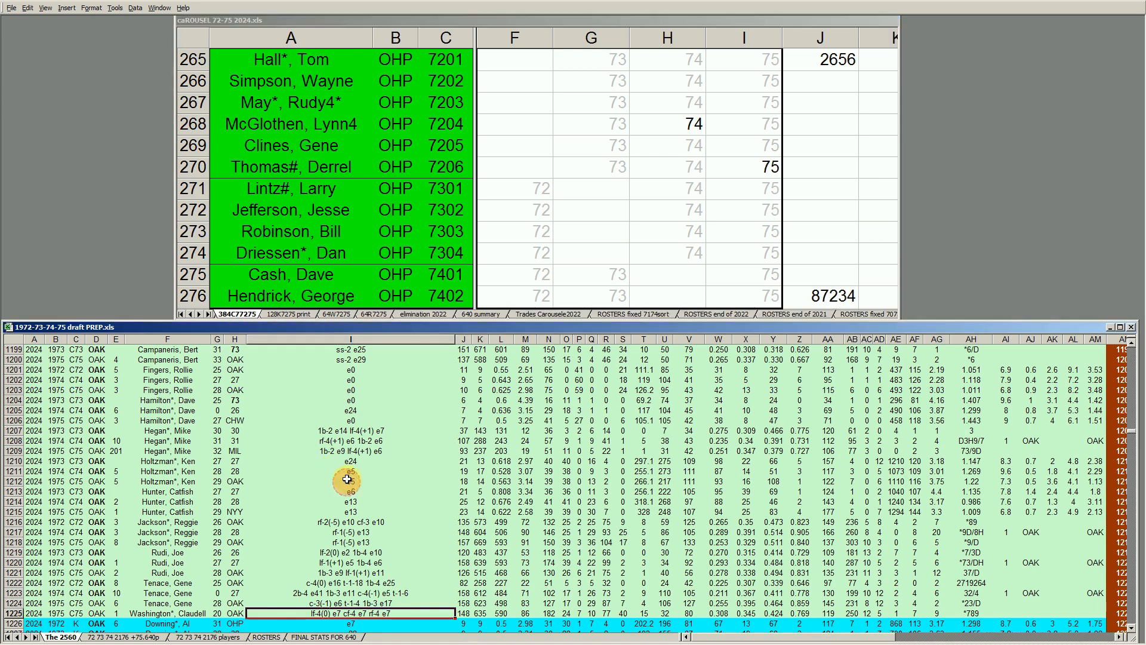
key("Down")
key("Down")
key("Down")
key("Down")
key("Down")
key("Down")
key("Down")
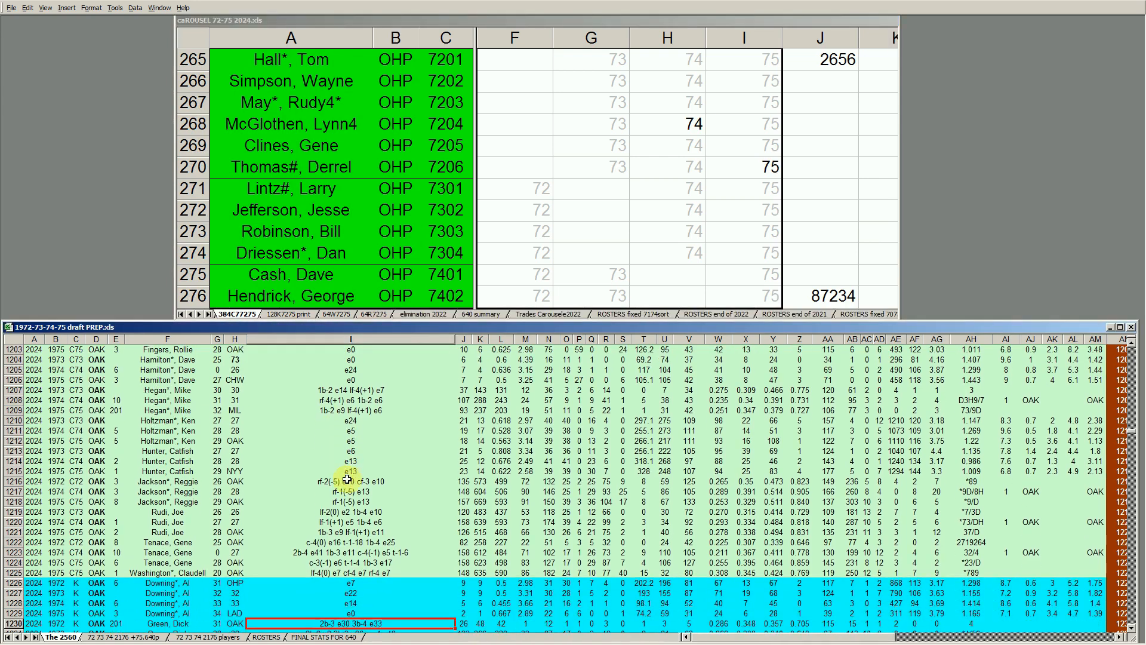
key("Down")
key("Down")
key("Down")
key("Down")
key("Down")
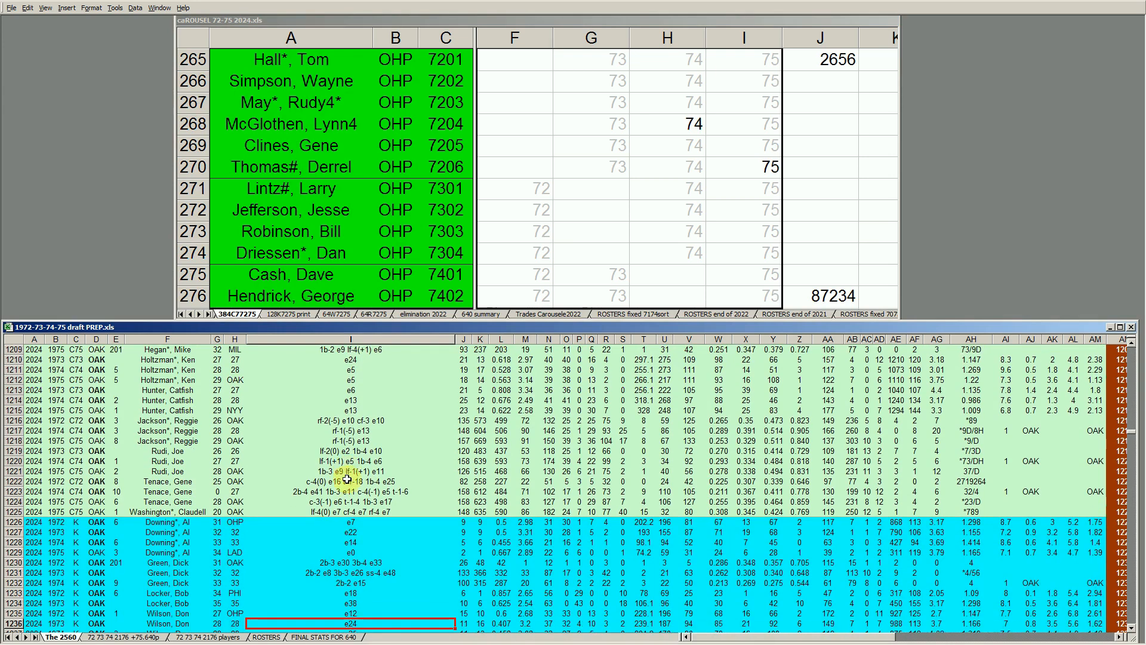
key("Down")
key("Down")
key("Down")
key("Down")
key("Down")
key("Down")
key("Down")
key("Down")
key("Down")
key("Down")
key("Down")
key("Down")
key("Down")
key("Down")
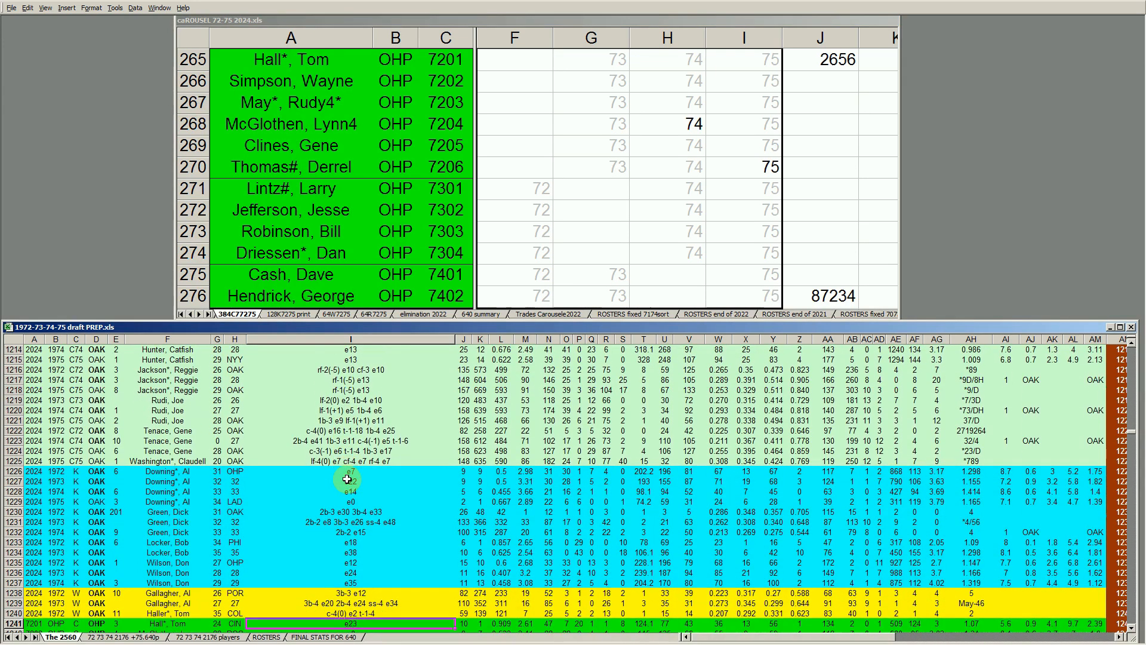
key("Down")
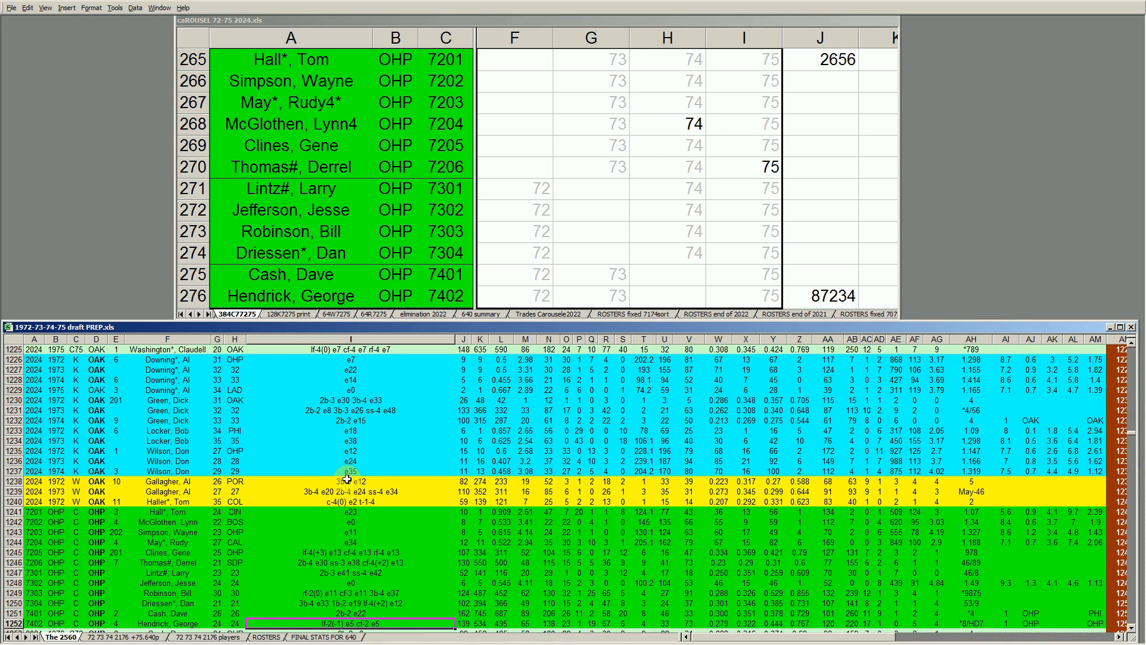
key("Down")
key("Down")
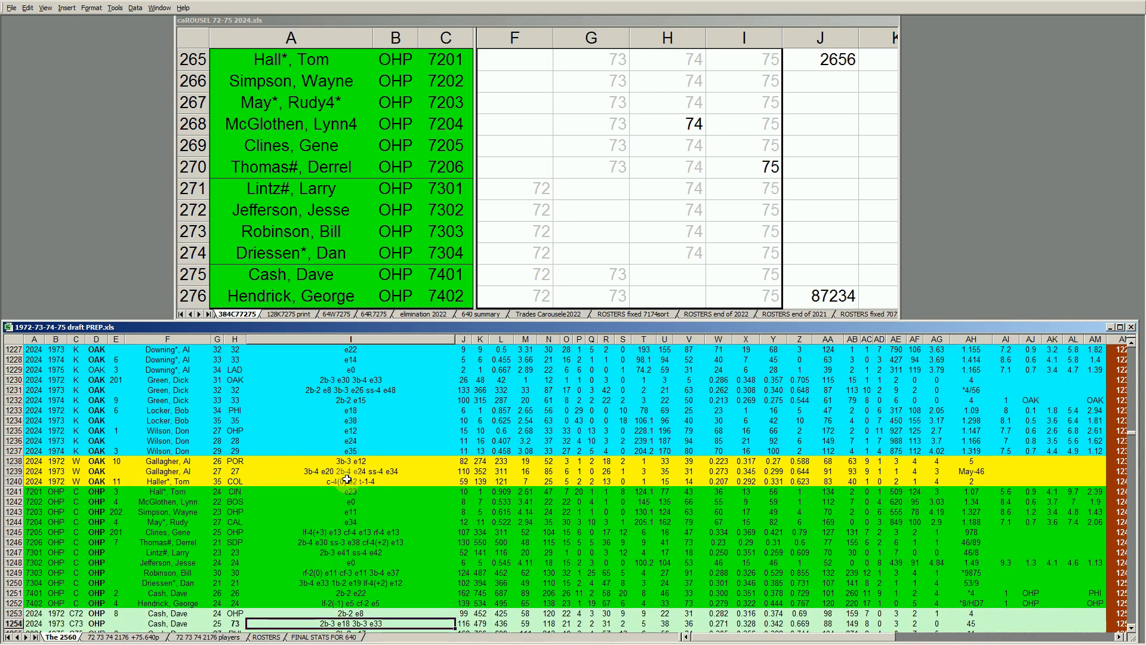
key("Up")
key("Up")
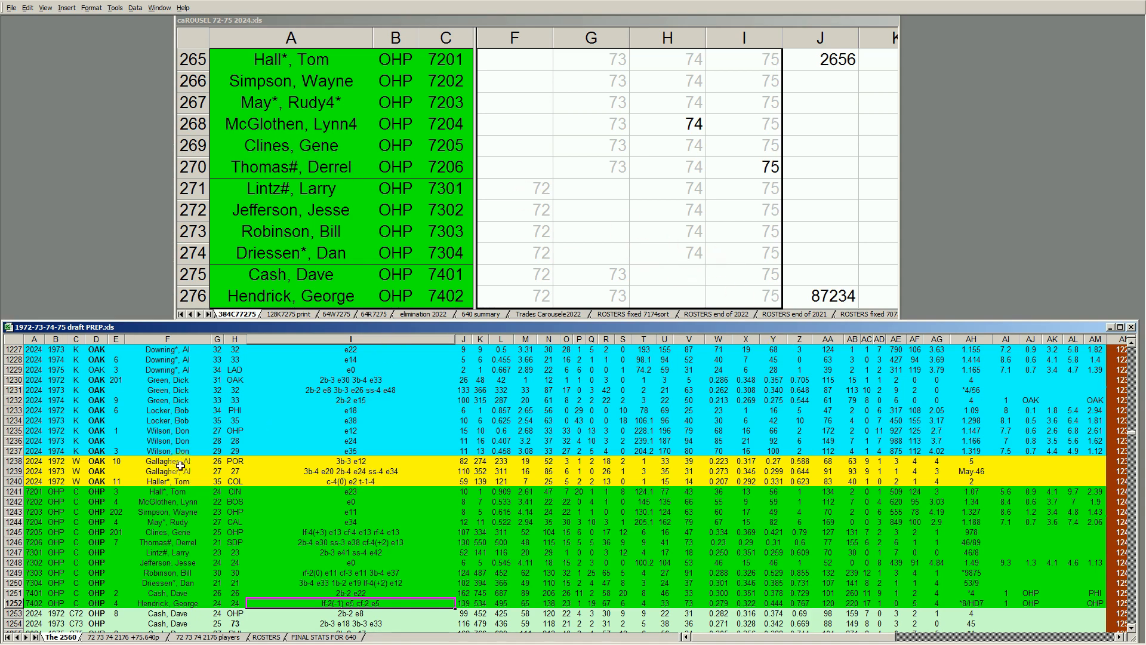
Compare the OHP players in F1245 and F1248 of the draft PREP workbook with the player coded 7204 in the carousel workbook
left_click(180, 532)
left_click(170, 563)
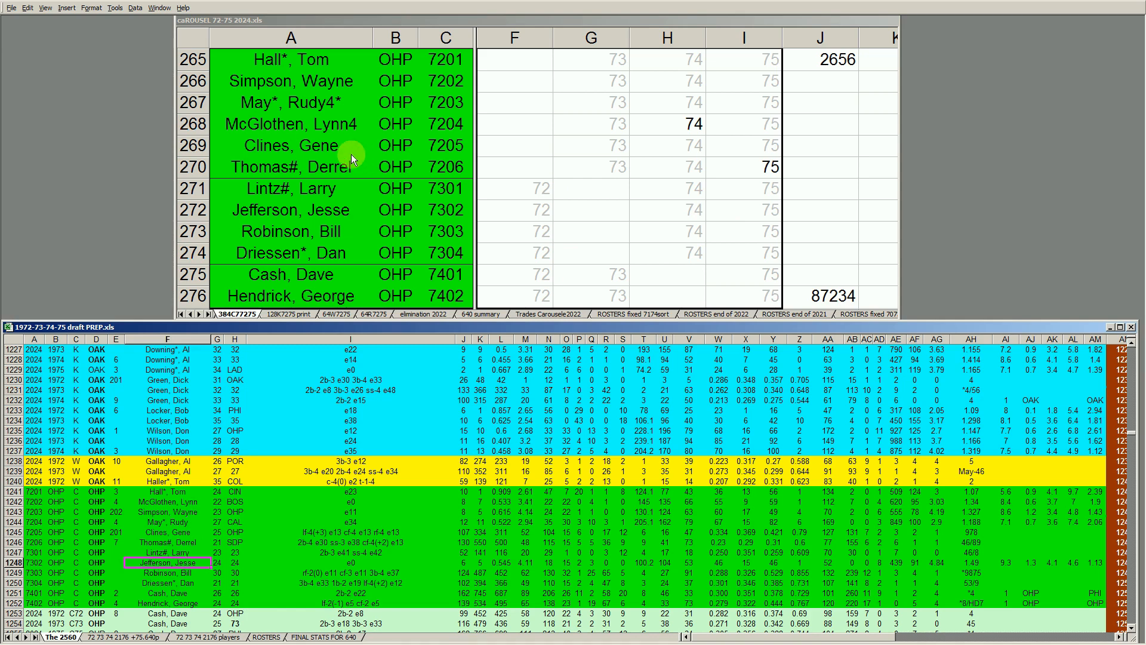
left_click(354, 124)
left_click(353, 124)
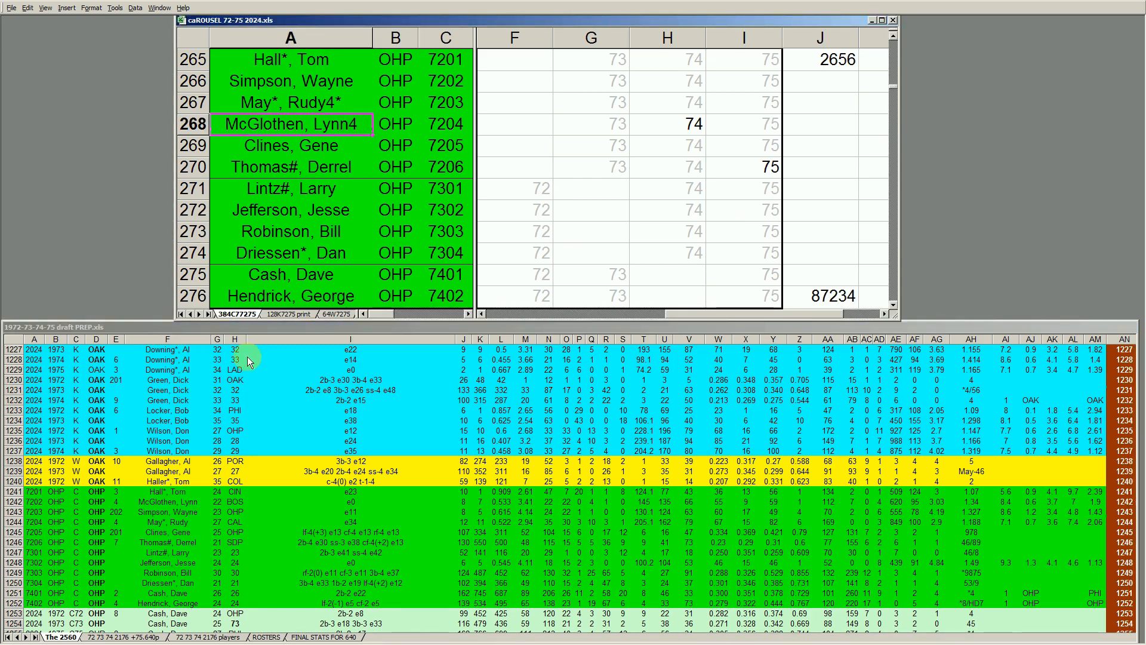
Locate the 1974 entry of the OHP player coded 7204 in row 1273 of the draft PREP workbook and highlight that row
left_click(186, 566)
key("Down")
key("Down")
key("Down")
key("Down")
key("Down")
key("Down")
key("Down")
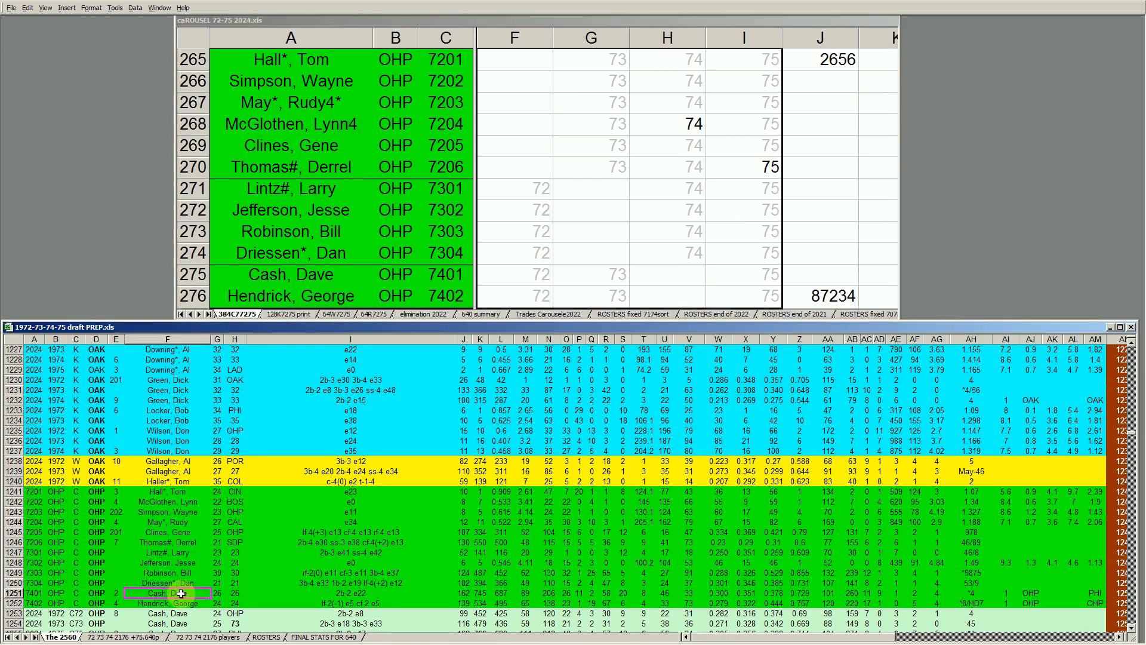
key("Down")
key("Down")
key("Down")
key("Down")
key("Down")
key("Down")
key("Down")
key("Down")
key("Down")
key("Down")
key("Down")
key("Down")
key("Down")
key("Down")
key("Down")
key("Down")
key("Down")
key("Down")
key("Down")
key("Down")
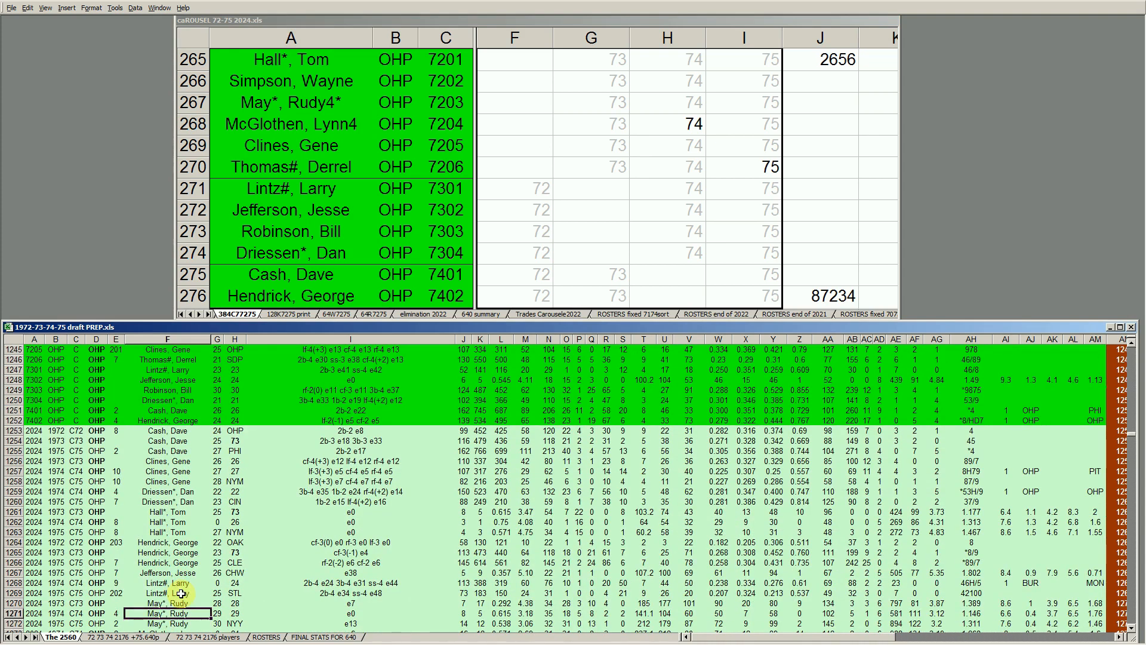
key("Down")
key("Up")
key("Up")
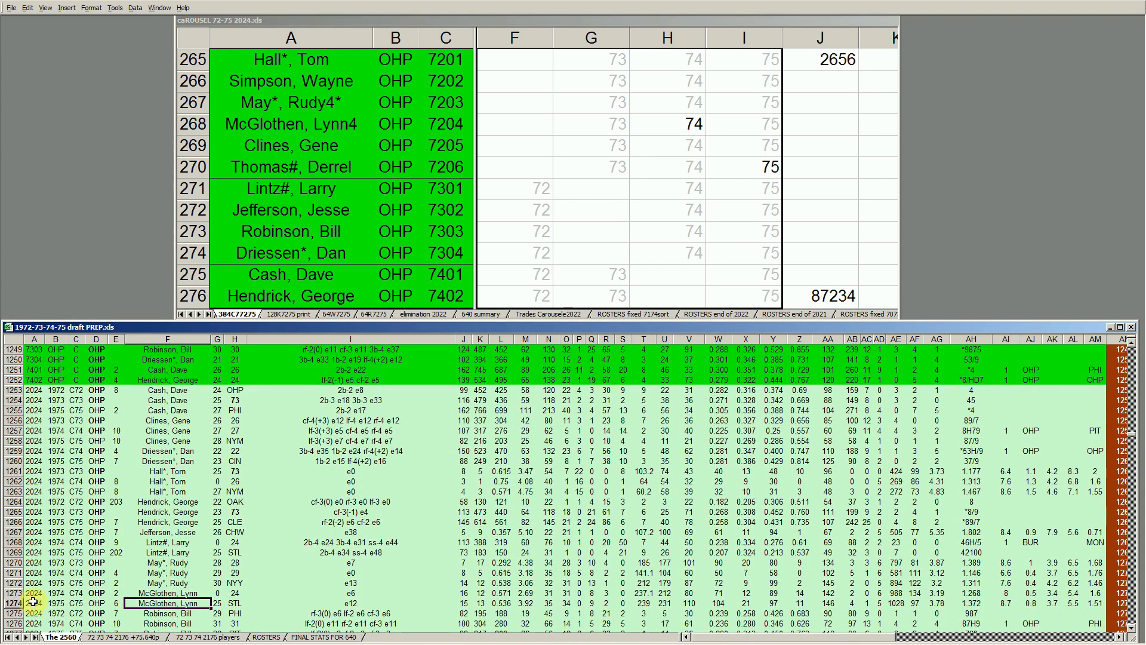
left_click(13, 593)
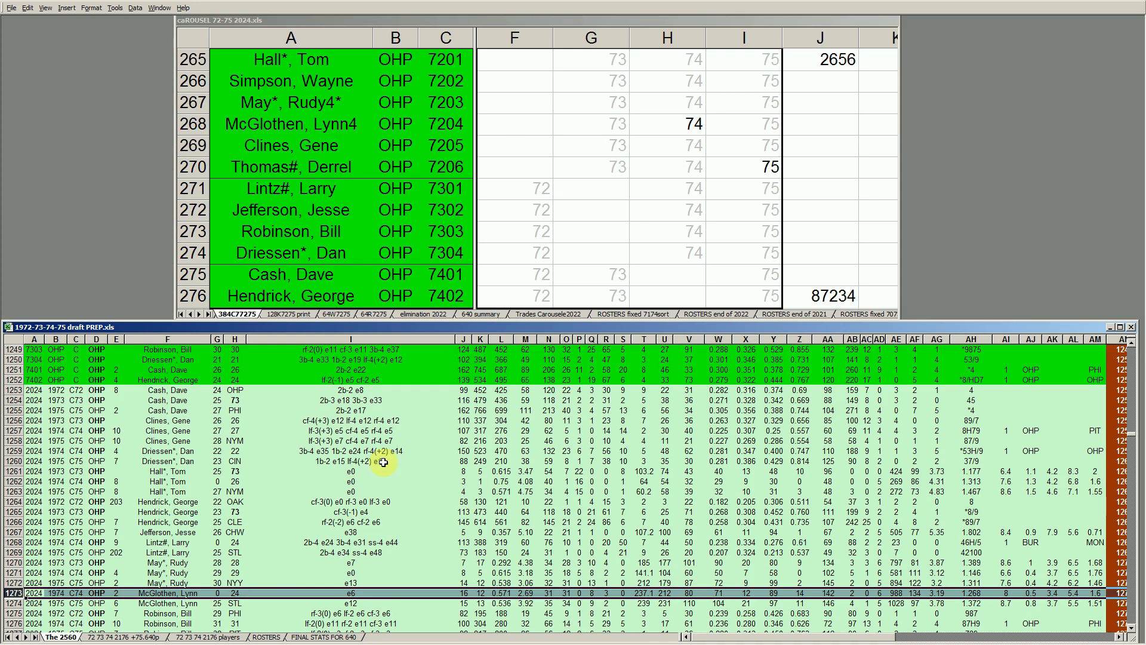
Check the 75 mark in I270 of the carousel workbook and highlight the same OHP player's 1972 entry in draft PREP row 1246
left_click(401, 550)
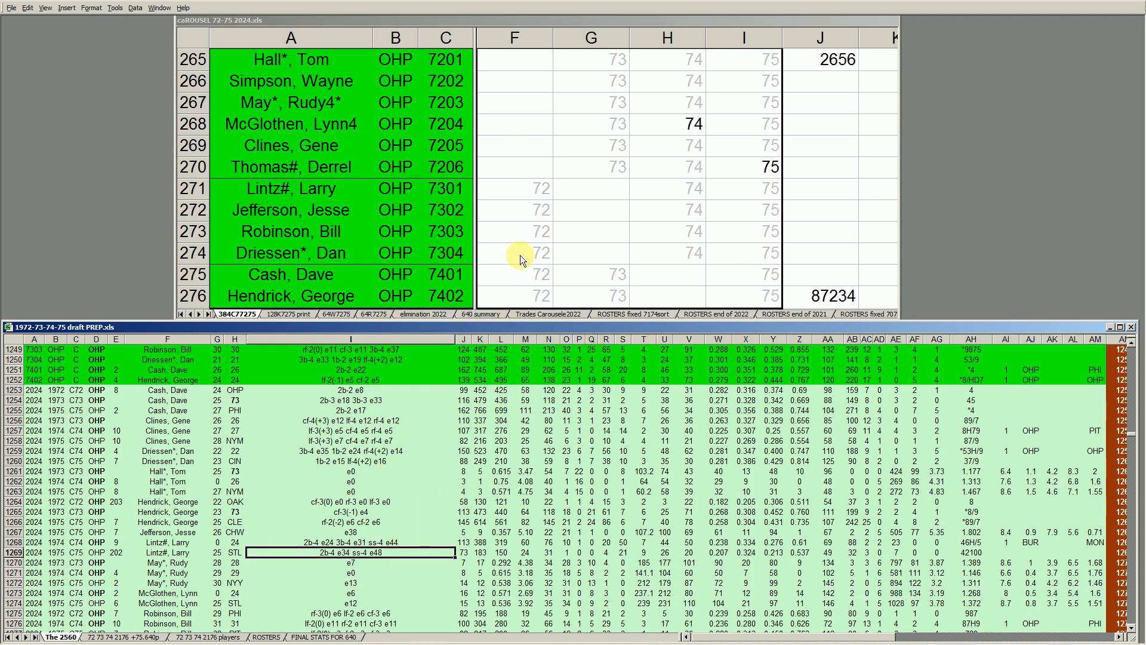
left_click(761, 174)
left_click(763, 170)
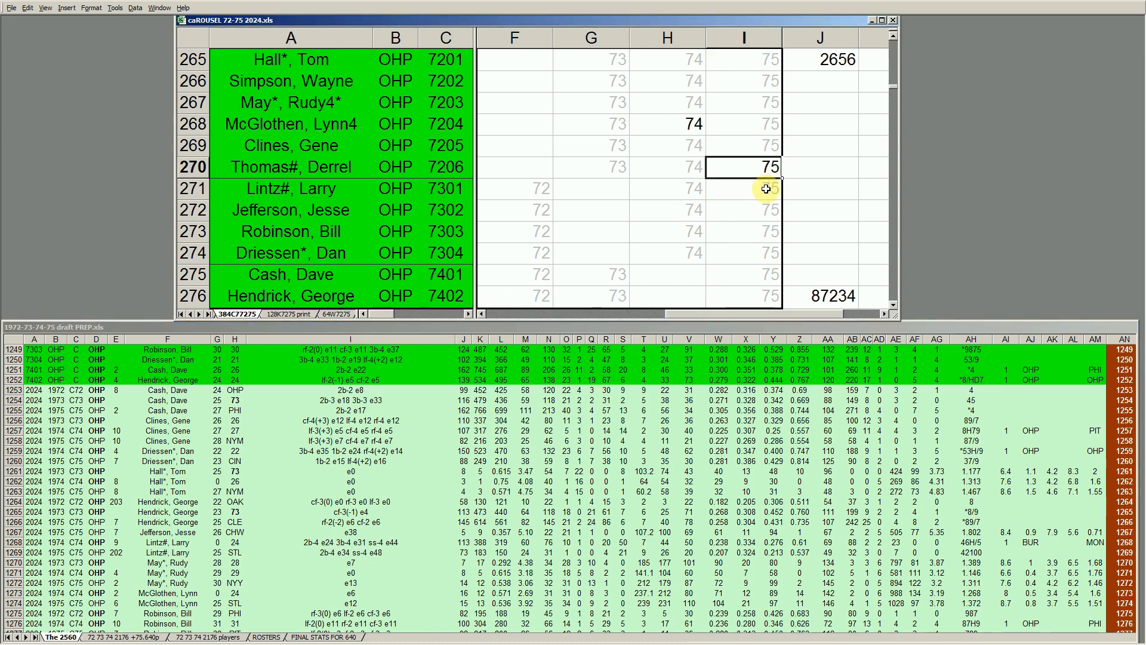
left_click(211, 388)
key("Up")
key("Up")
key("Up")
key("Up")
key("Up")
key("Up")
key("Up")
key("Up")
key("Up")
key("Up")
key("Up")
key("Up")
key("Up")
key("Up")
key("Up")
key("Up")
key("Up")
key("Up")
key("Up")
key("Up")
key("Up")
key("Up")
key("Up")
key("Up")
key("Up")
key("Up")
key("Down")
key("Down")
key("Down")
key("Down")
key("Down")
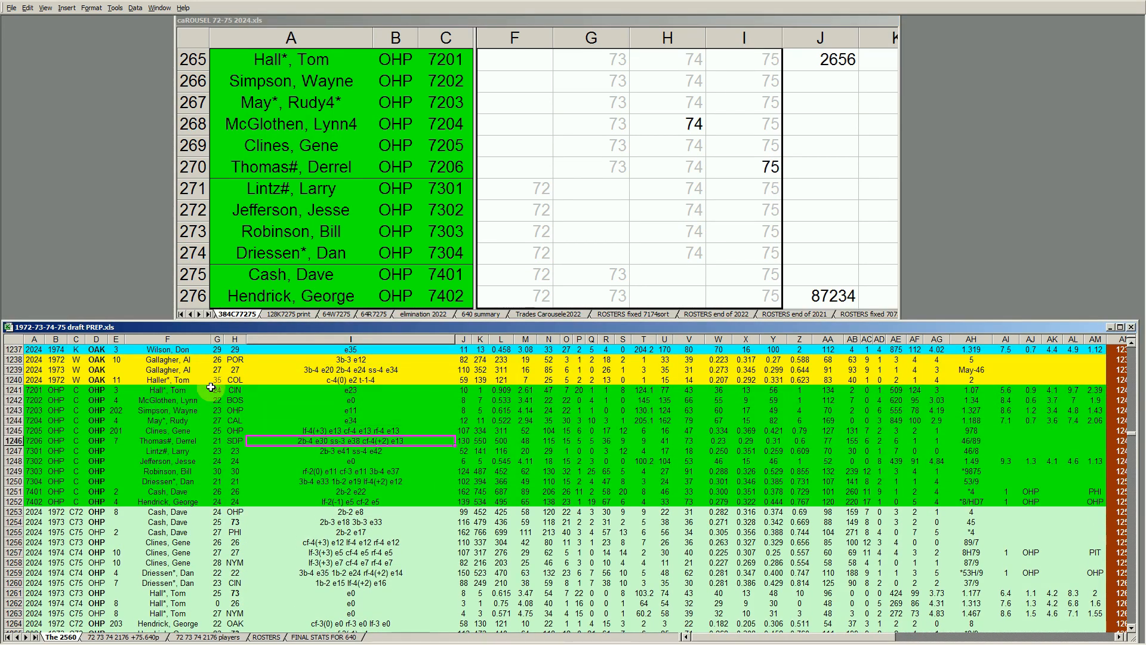
left_click(14, 441)
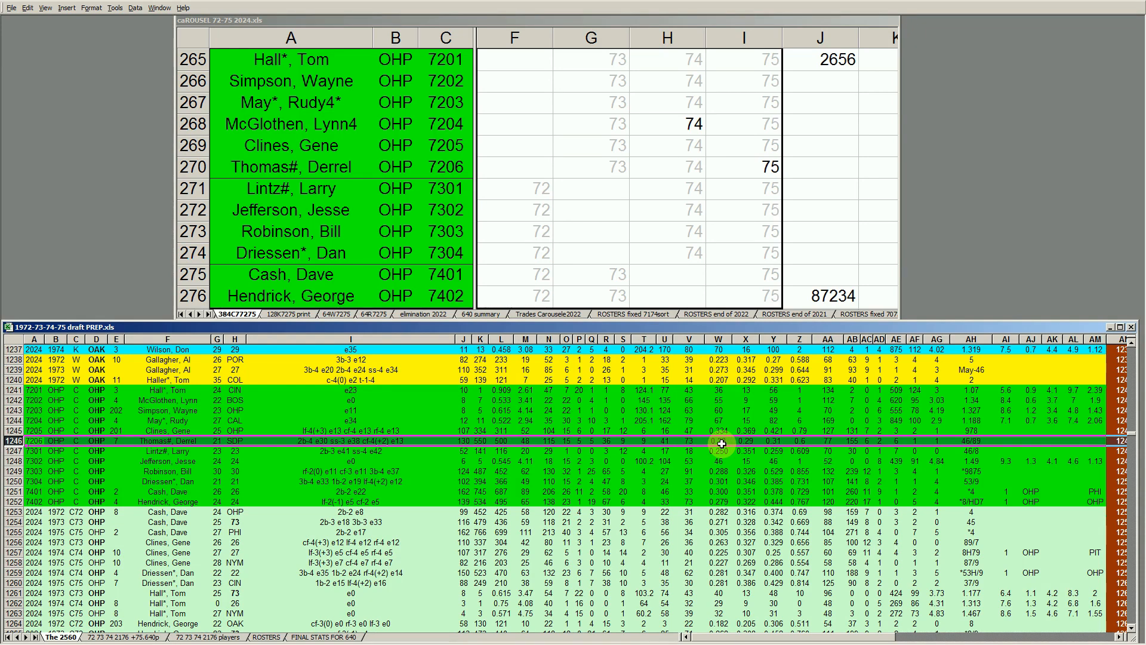
Compare the 1975 values in I1280, W1280 and Z1280 of the draft PREP workbook with the 75 mark in I270 of the carousel workbook
left_click(187, 572)
scroll(189, 575, "down", 1)
scroll(189, 575, "down", 1)
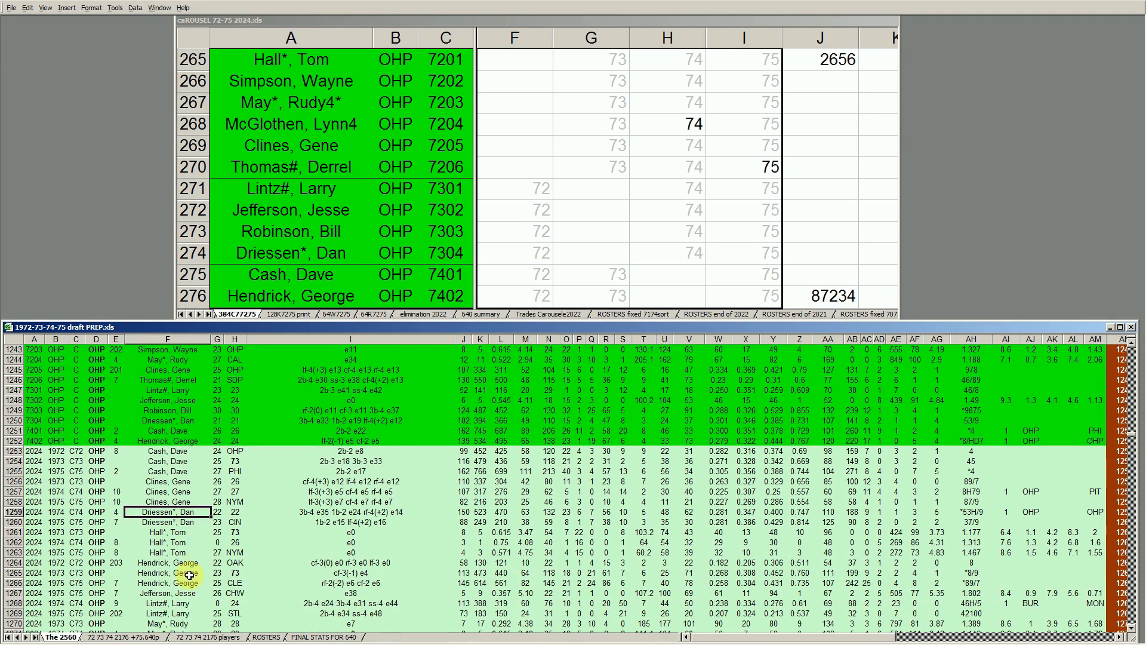
scroll(190, 575, "down", 1)
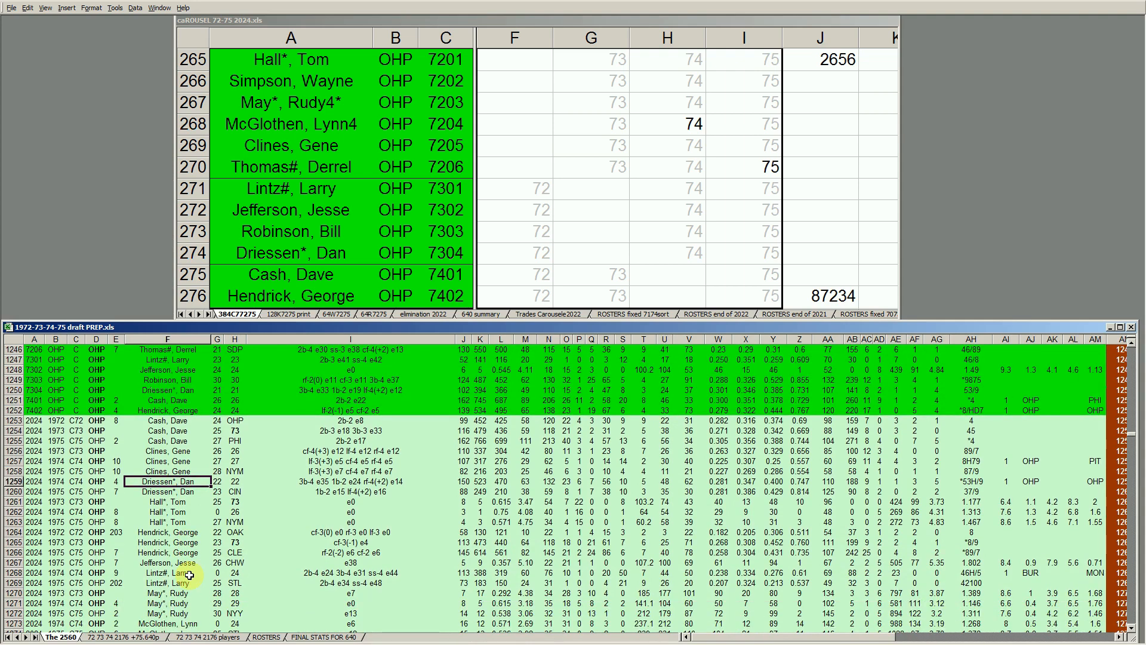
scroll(189, 575, "down", 1)
scroll(190, 575, "down", 1)
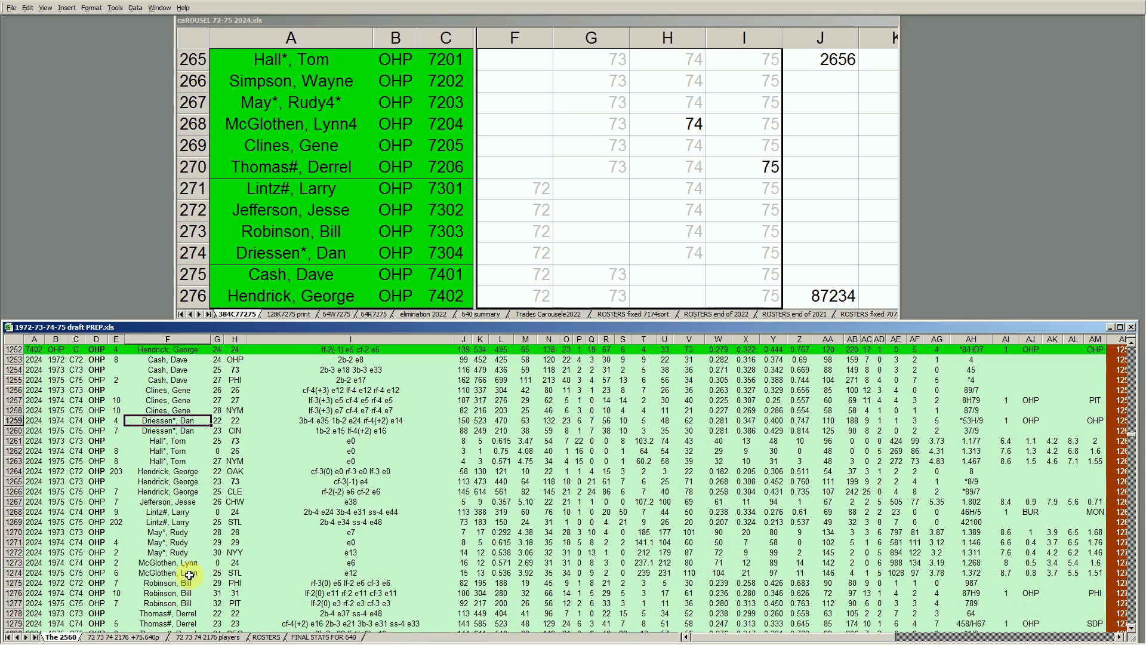
scroll(189, 575, "down", 1)
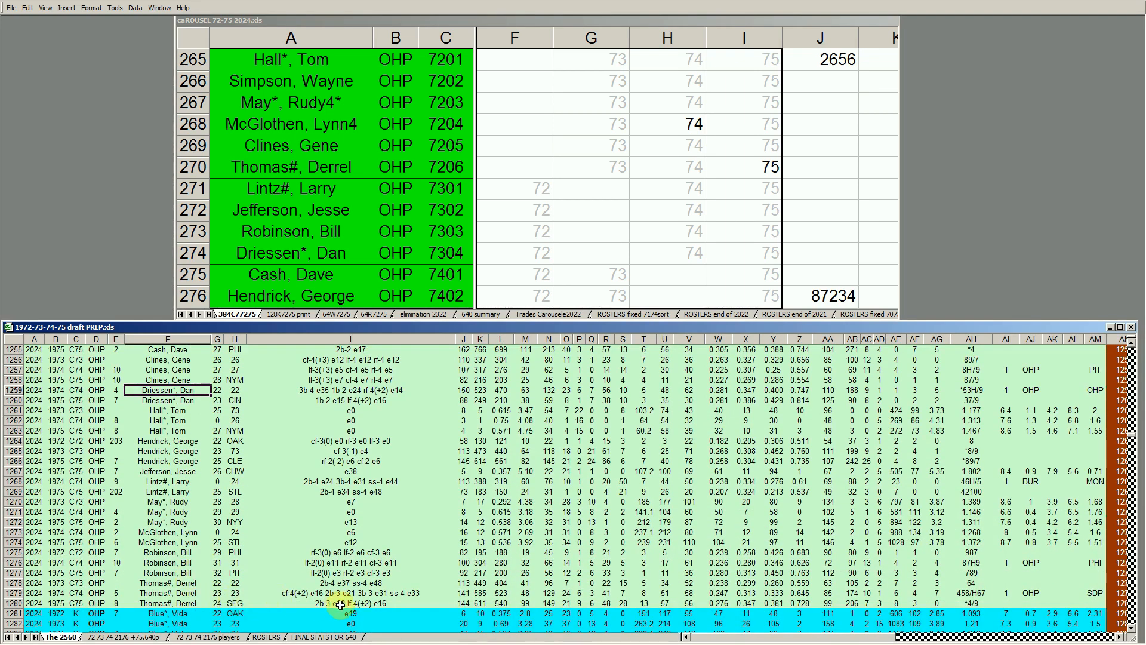
left_click(358, 603)
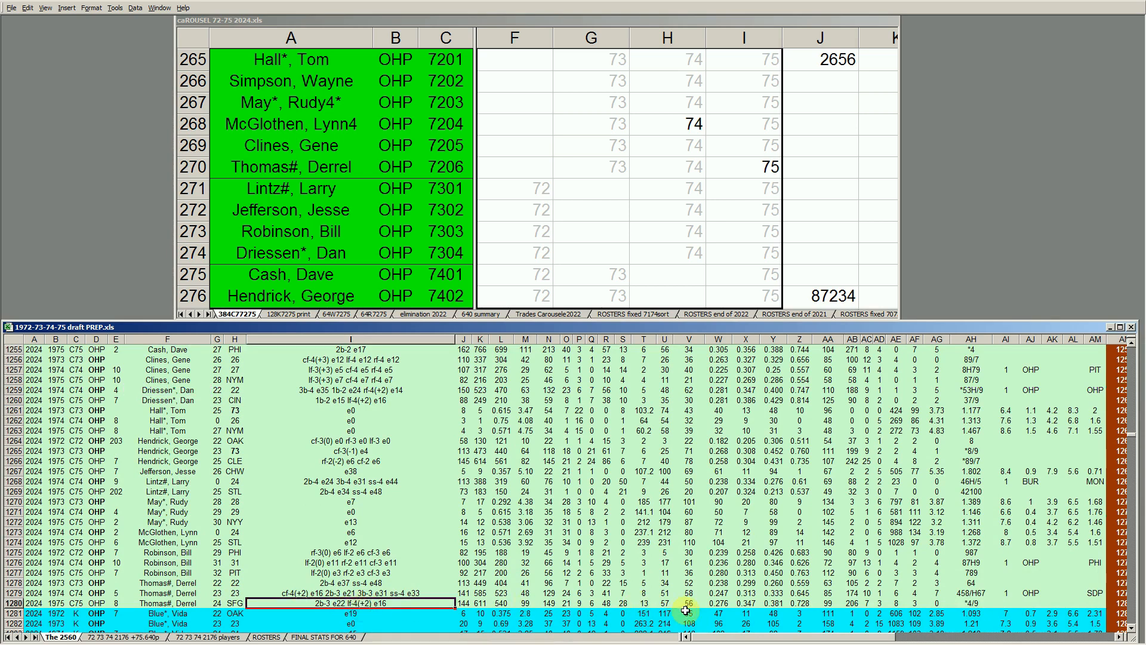
left_click(721, 604)
left_click(803, 604)
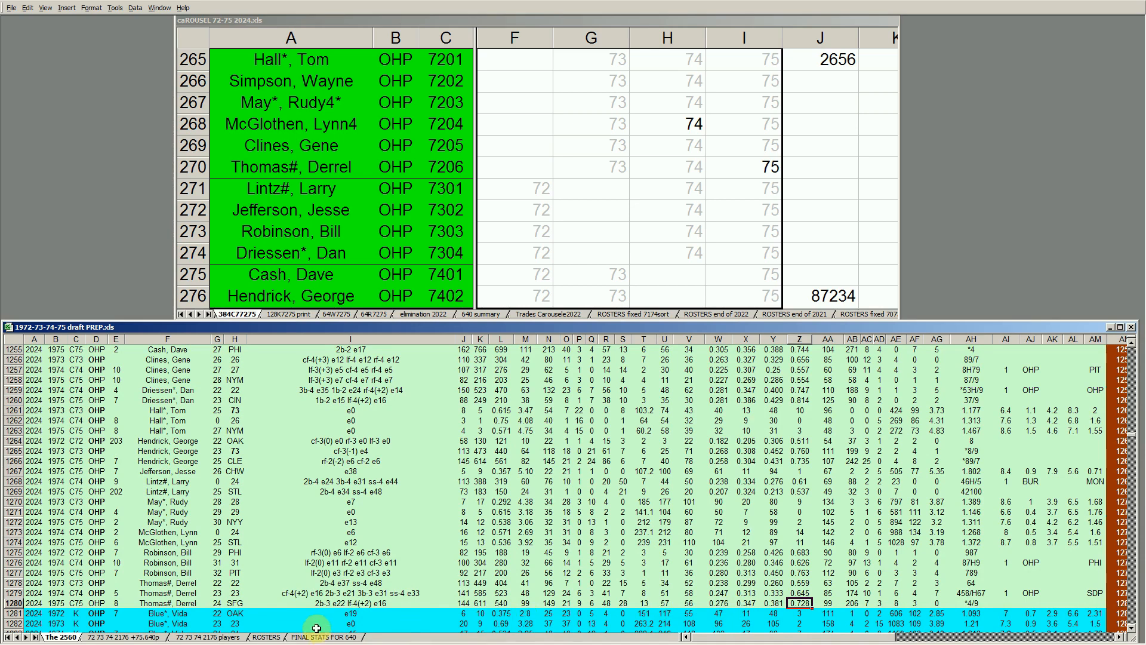
left_click(335, 602)
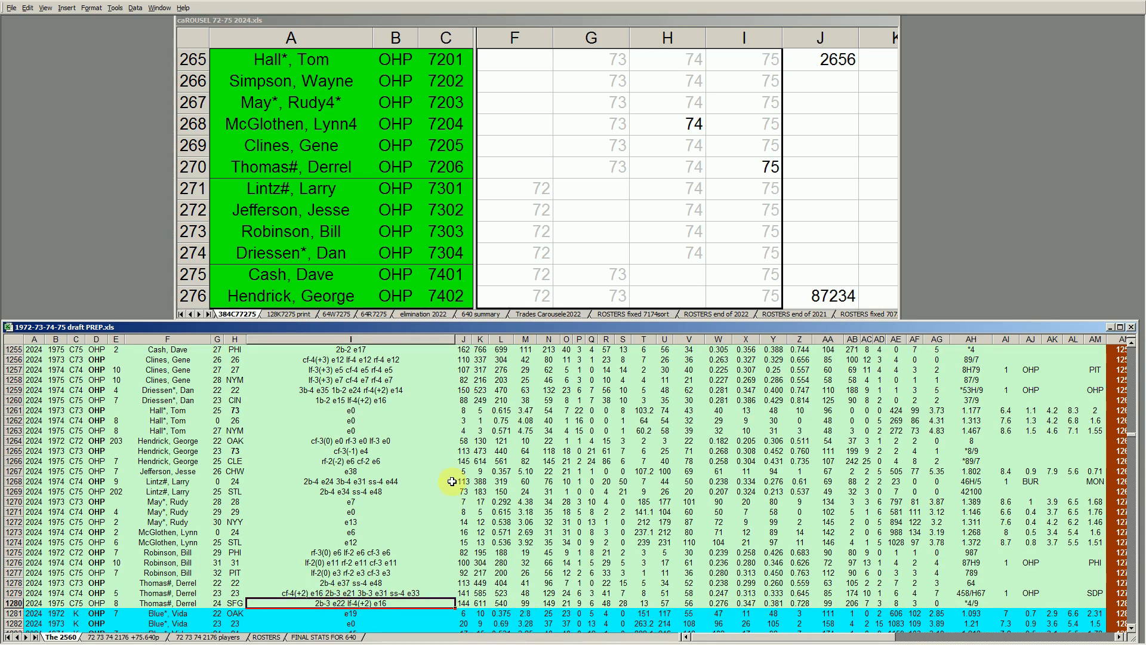
left_click(776, 170)
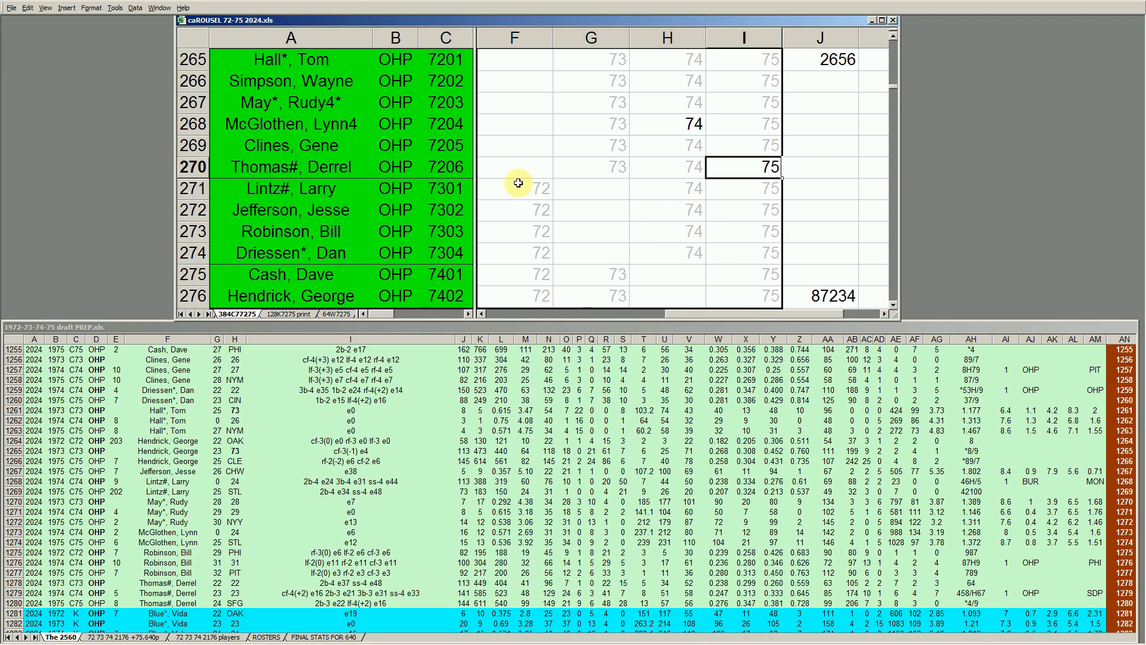
Review the OHP players between rows 265 and 273 of the carousel workbook, including those coded 7206 and 7301
left_click(328, 168)
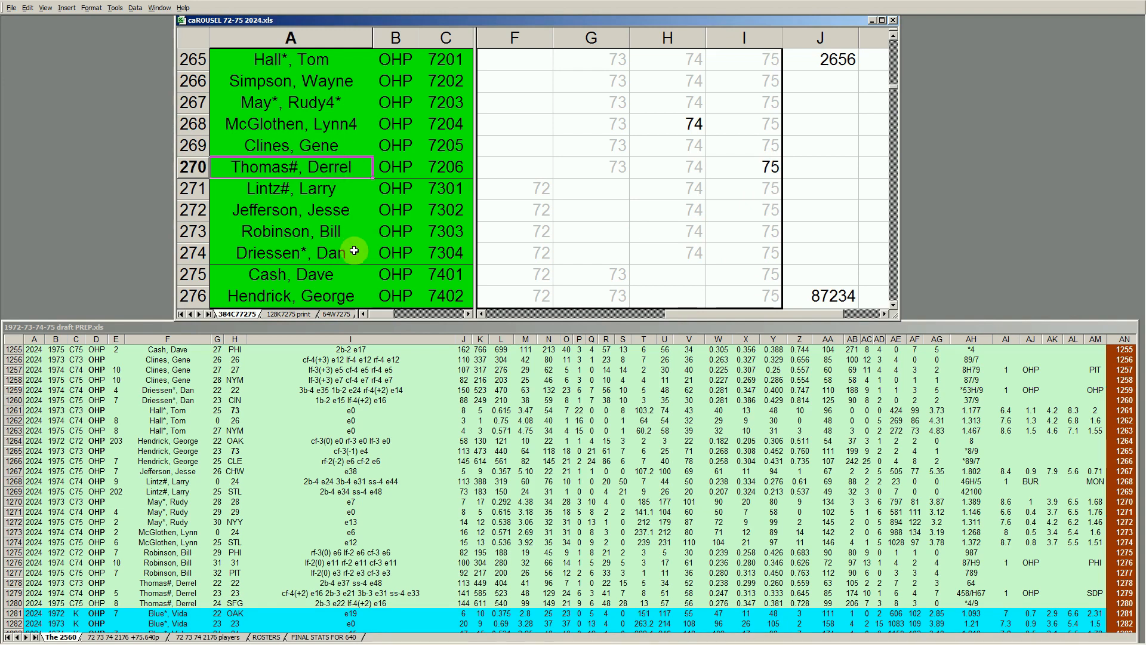
left_click(330, 193)
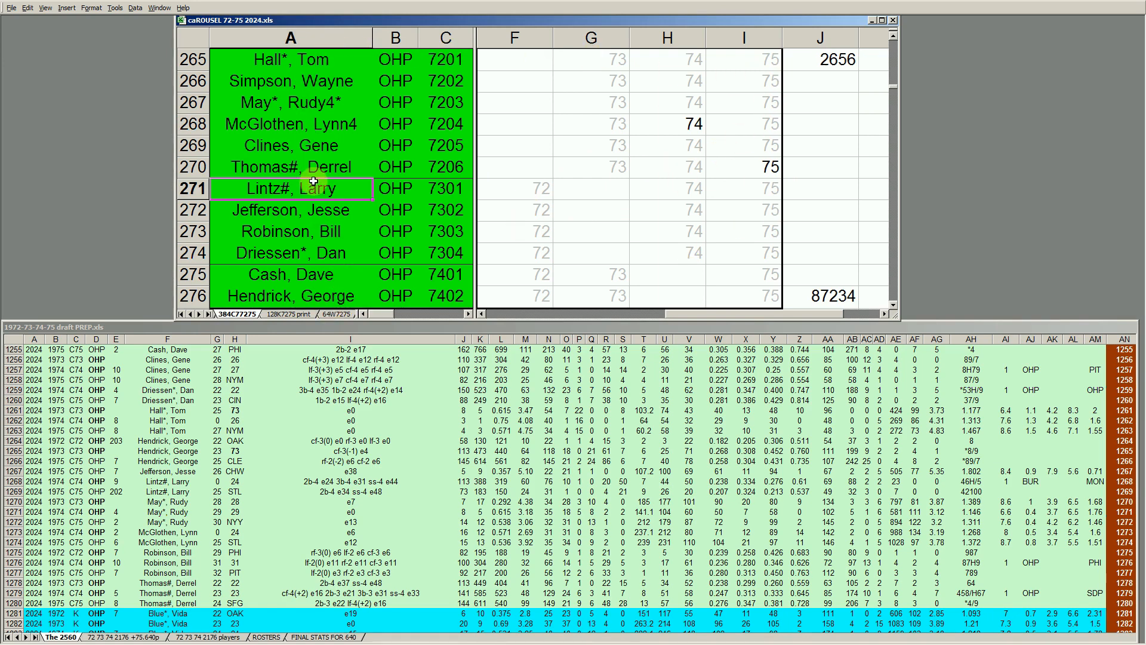
left_click(296, 56)
left_click(290, 79)
left_click(300, 103)
left_click(327, 149)
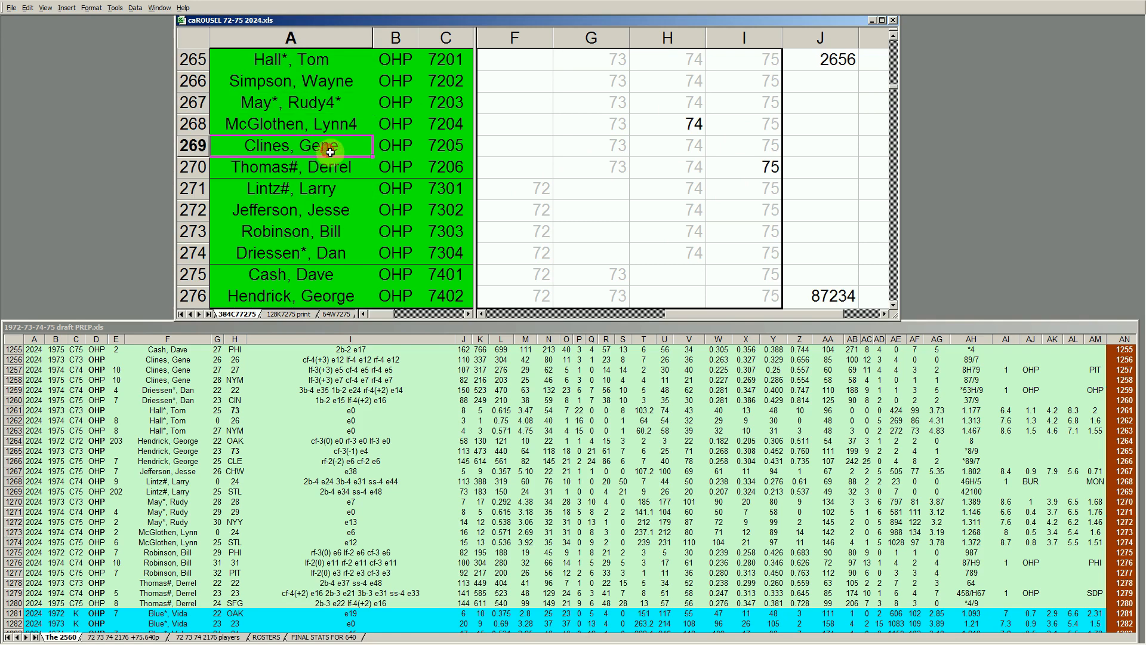
left_click(345, 212)
left_click(331, 234)
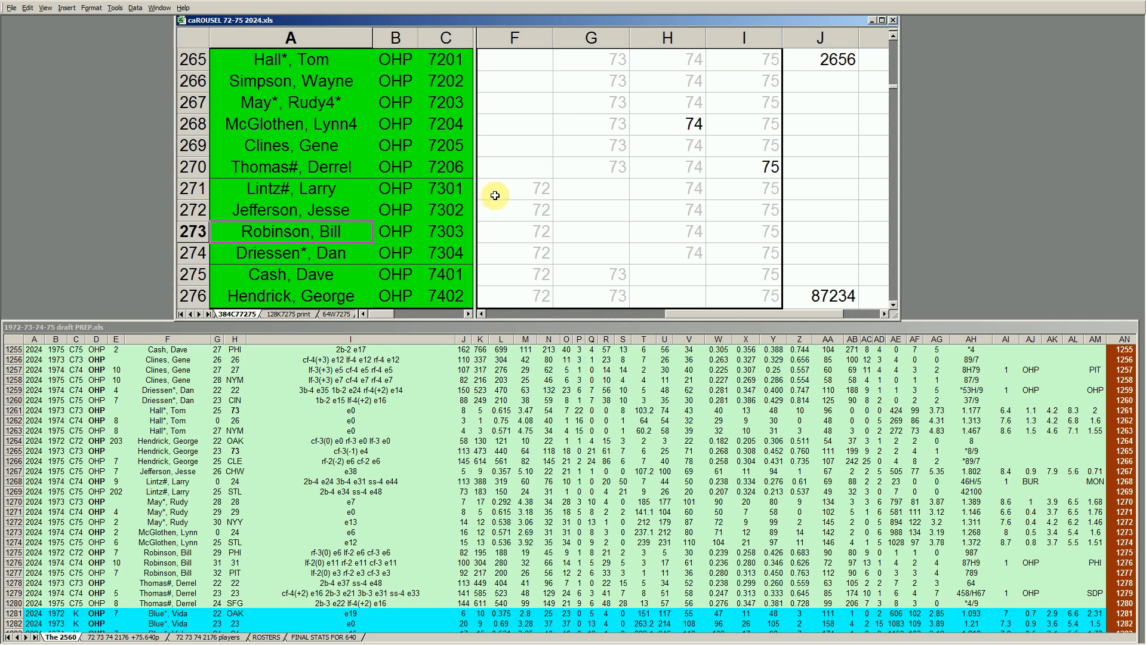
left_click(397, 167)
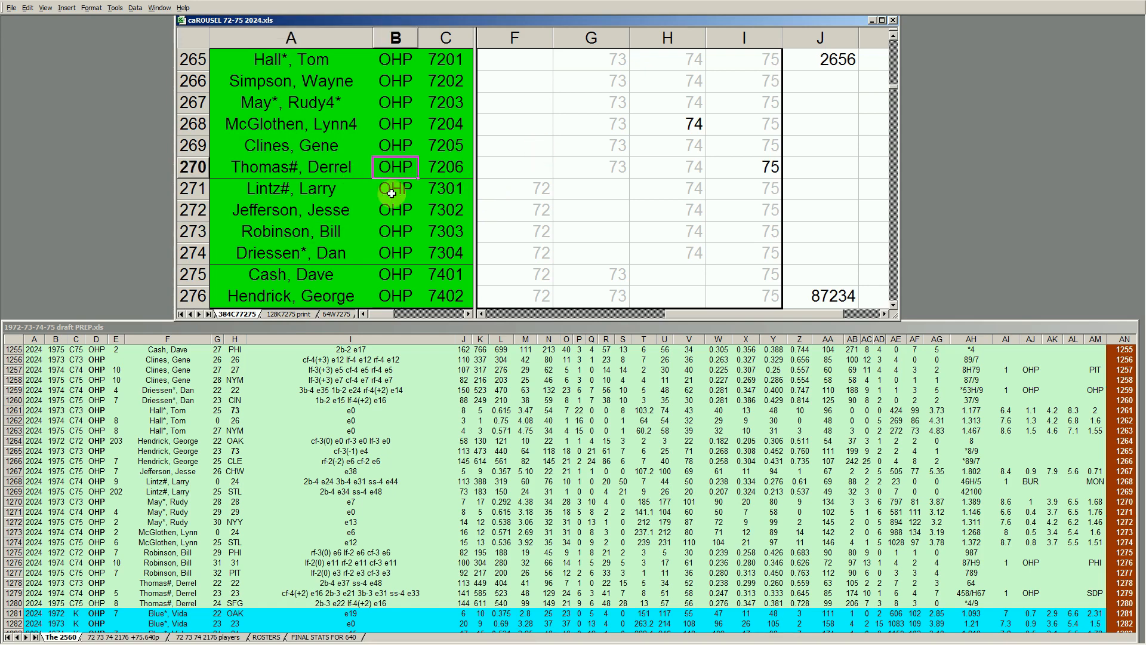
left_click(391, 194)
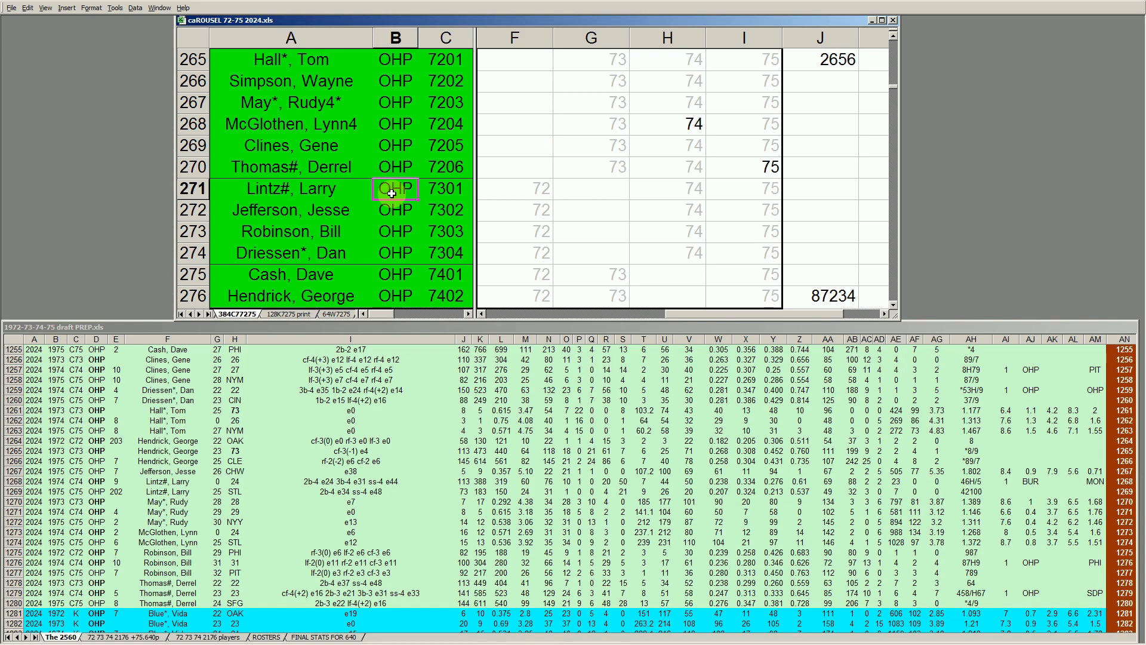
Bring up the PHI players in rows 277 to 288 of the carousel workbook and check the 74 mark in H277
key("Page_Down")
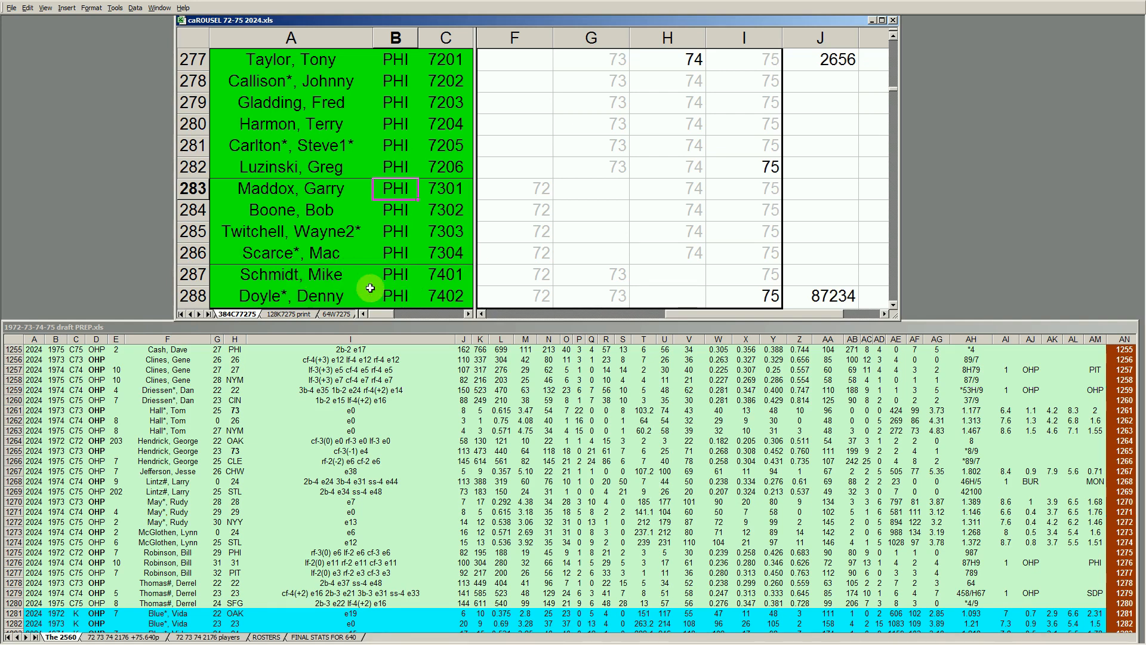
left_click(296, 274)
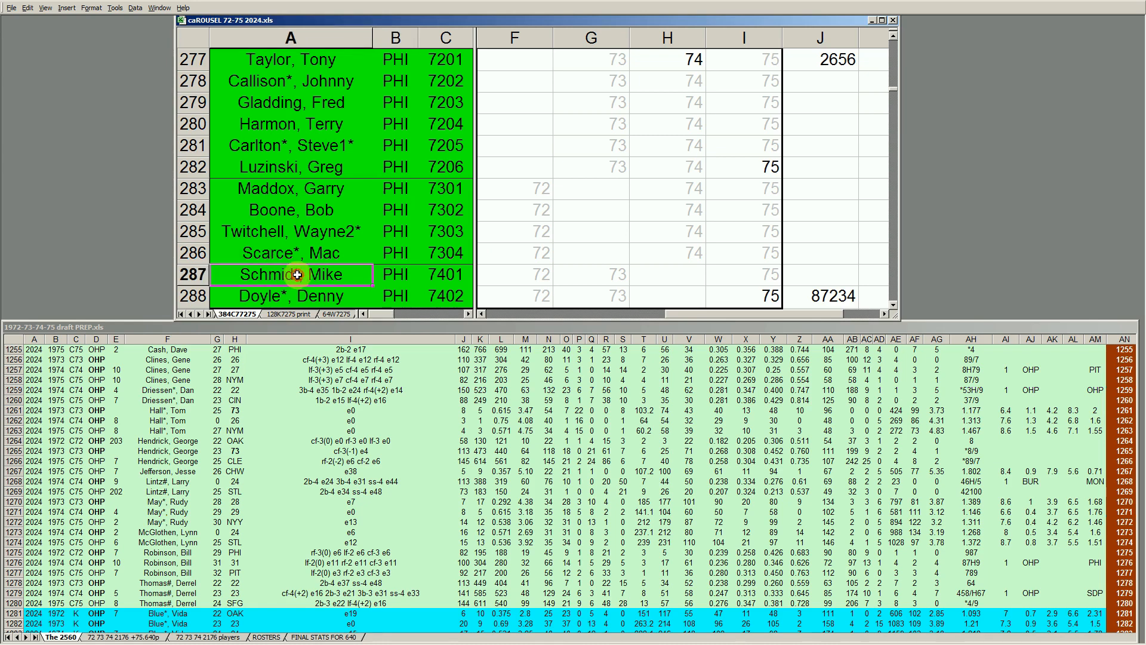
left_click(308, 191)
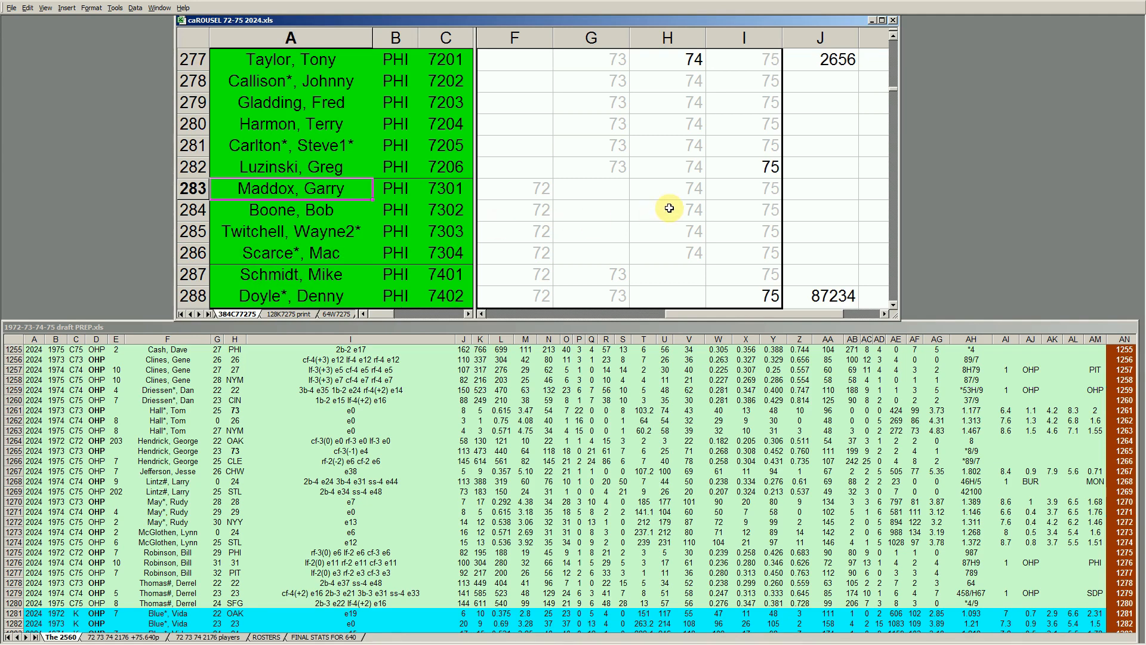
left_click(689, 68)
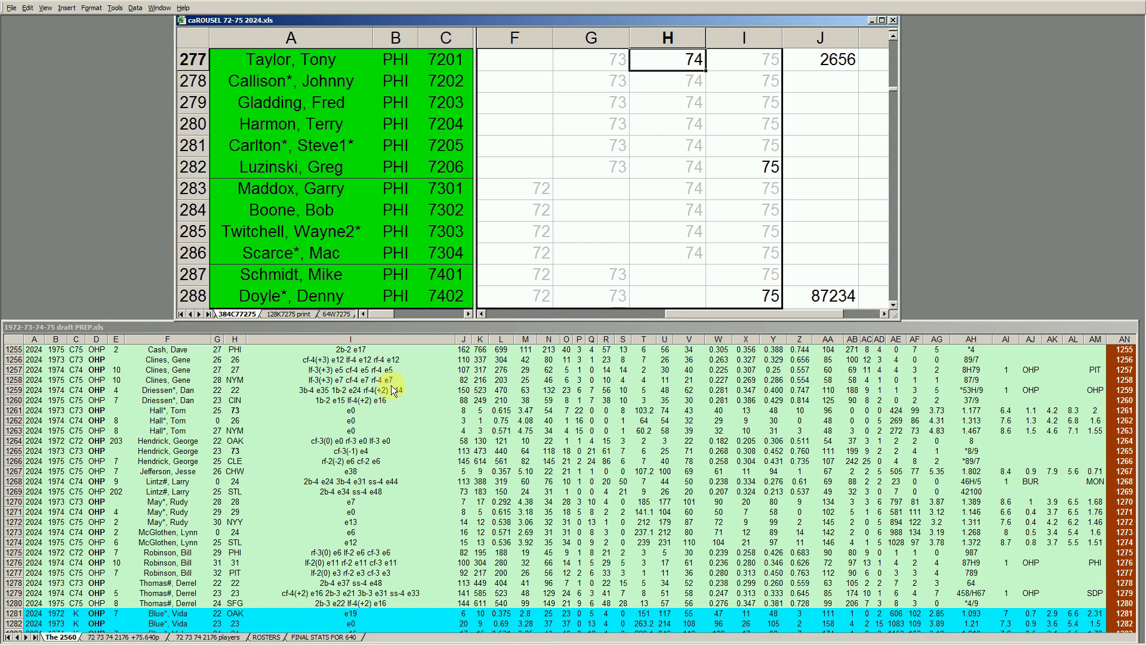
Find the PHI players' draft PREP entries in rows 1300 to 1311
left_click(379, 399)
left_click(369, 433)
key("Down")
key("Down")
key("Down")
key("Down")
key("Down")
key("Down")
key("Down")
key("Down")
key("Down")
key("Down")
key("Down")
key("Down")
key("Down")
key("Down")
key("Down")
key("Down")
key("Down")
key("Down")
key("Down")
key("Down")
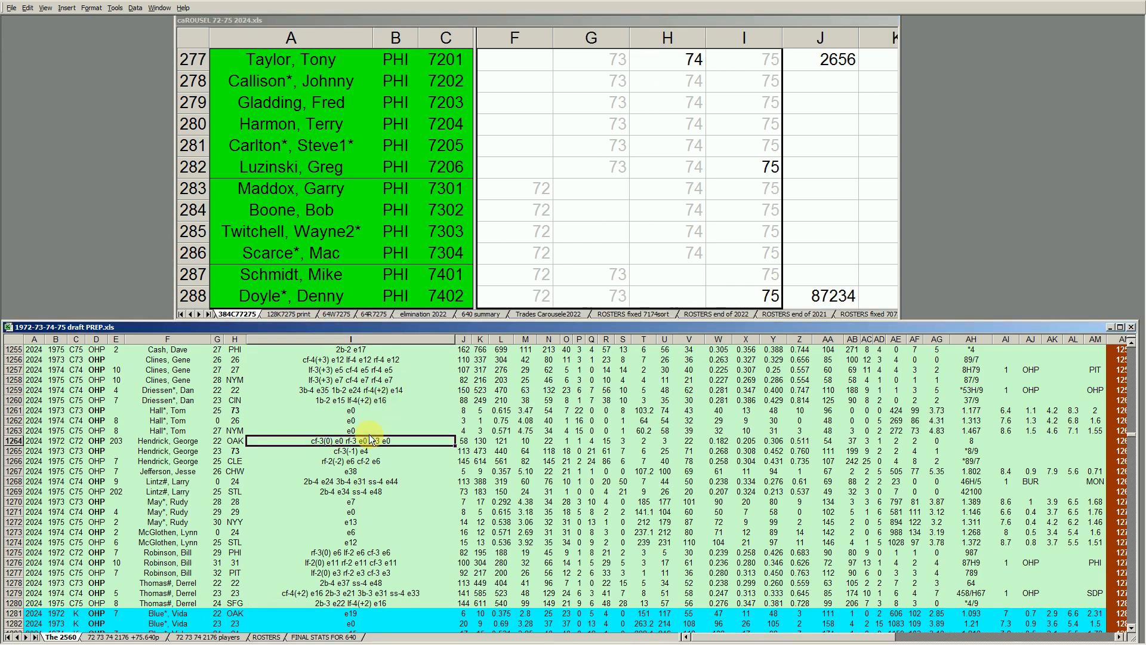
key("Down")
key("Down")
key("Down")
key("Down")
key("Down")
key("Down")
key("Down")
key("Down")
key("Down")
key("Down")
key("Down")
key("Down")
key("Down")
key("Down")
key("Down")
key("Down")
key("Down")
key("Down")
key("Down")
key("Down")
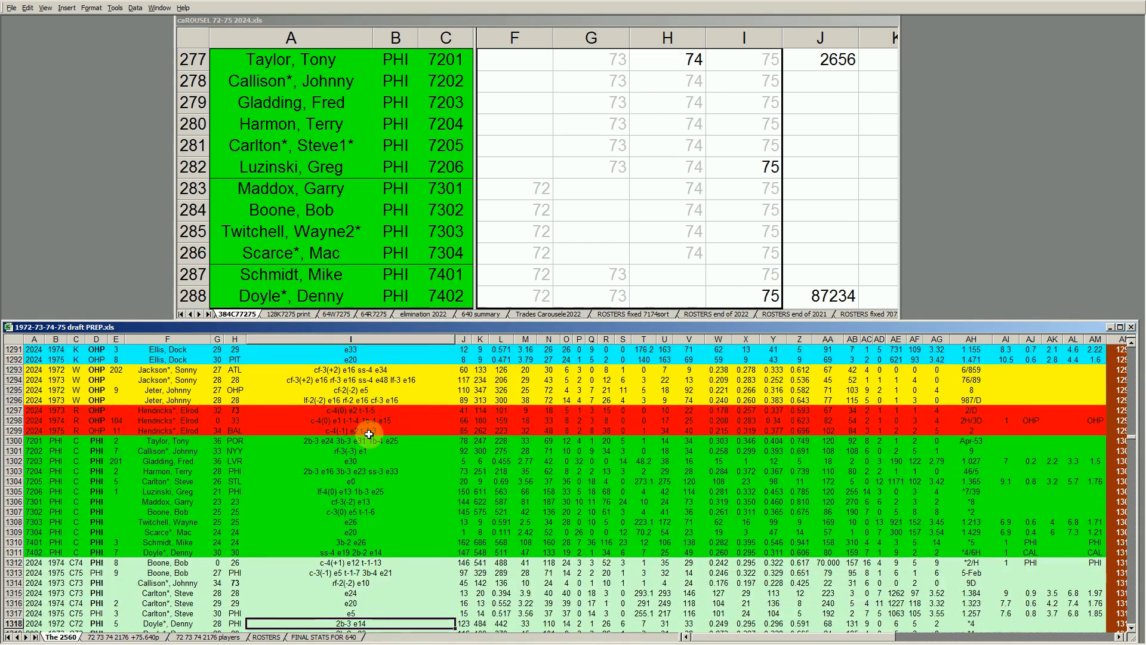
key("Up")
key("Up")
key("Up")
key("Up")
key("Up")
key("Up")
key("Up")
key("Up")
key("Up")
key("Up")
key("Up")
key("Up")
key("Up")
key("Up")
key("Up")
key("Up")
key("Up")
key("Up")
key("Up")
key("Up")
key("Up")
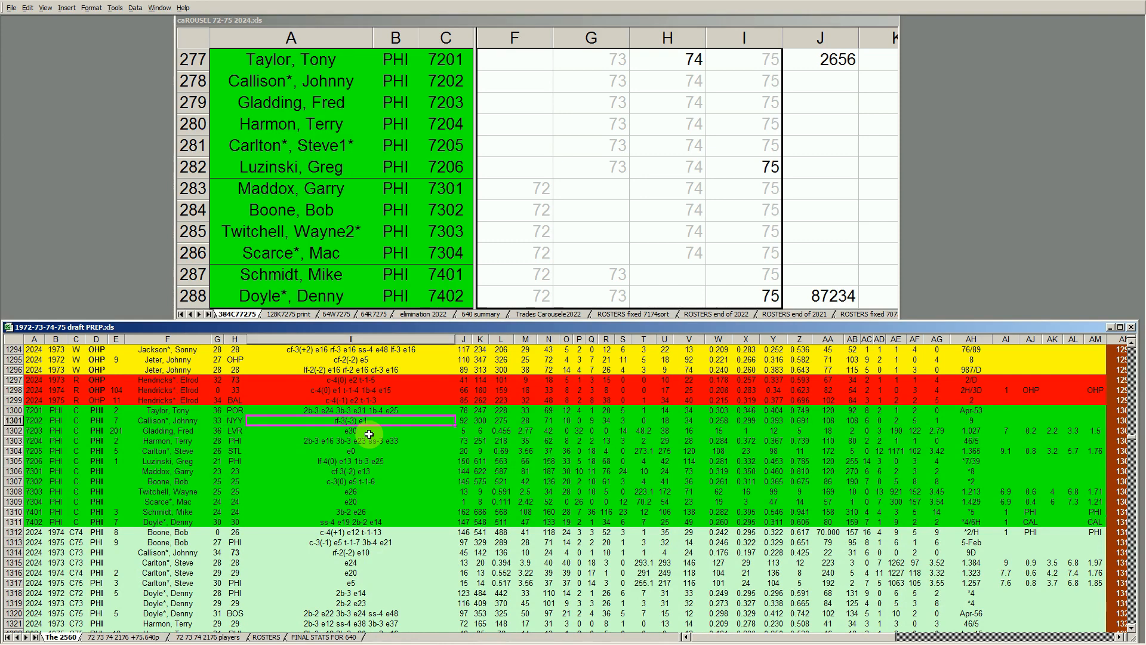
Check the position ratings of the PHI player coded 7201 in I1300 of the draft PREP workbook
key("Left")
key("Left")
key("Left")
key("Right")
key("Right")
key("Right")
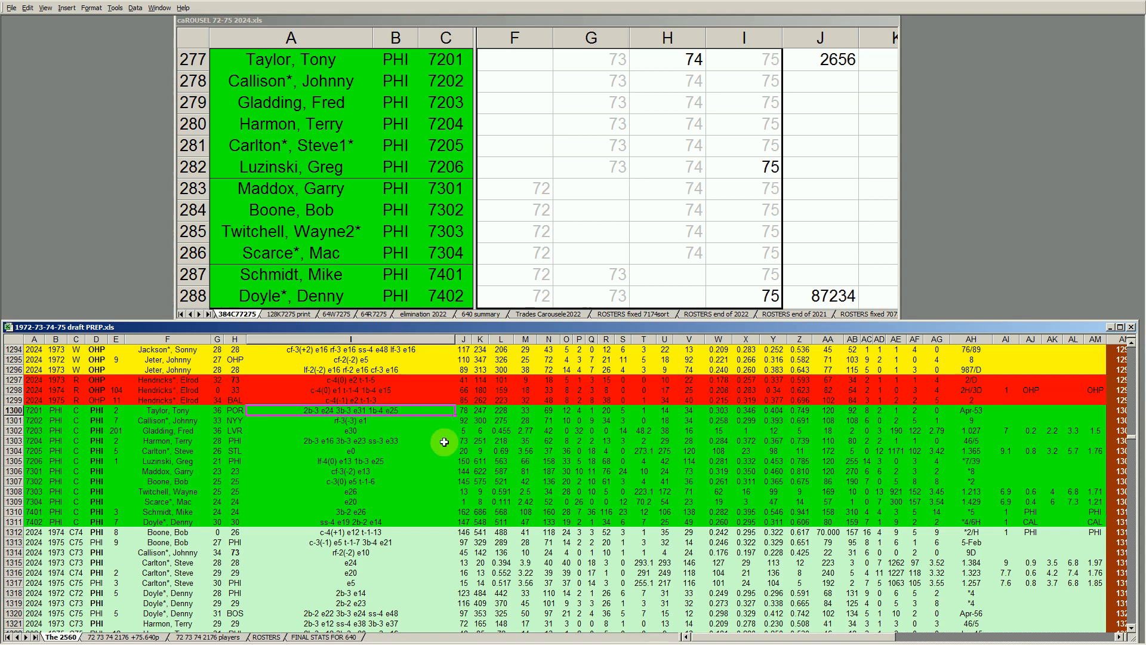
Browse the PHI players' season rows in the draft PREP workbook from row 1317 down to row 1338
left_click(206, 583)
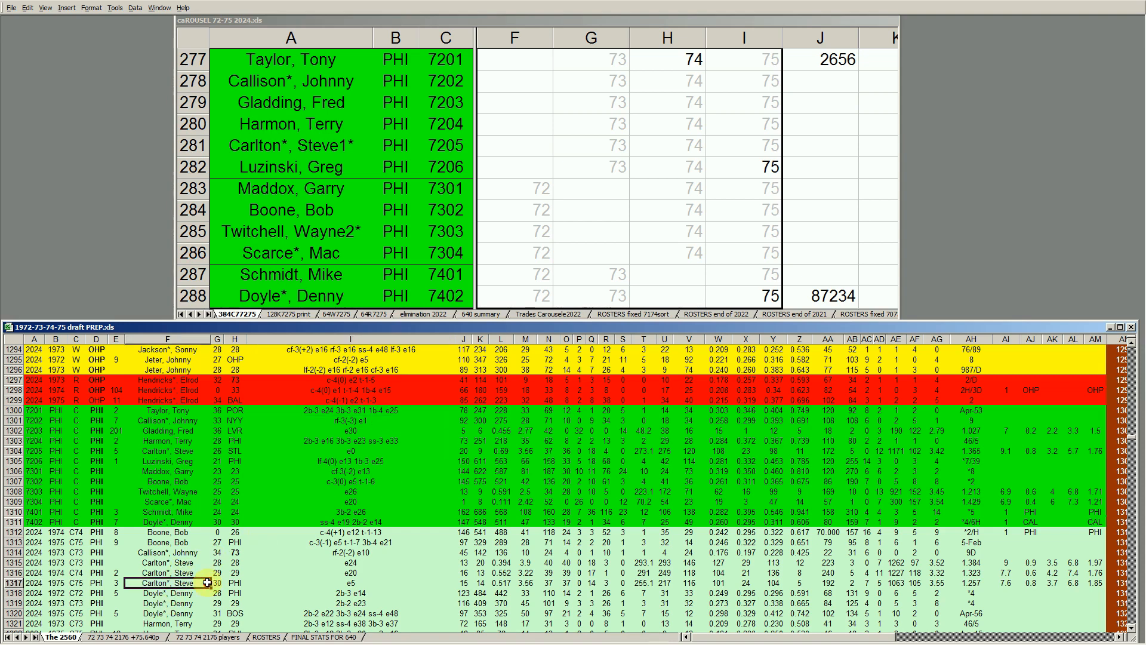
key("Down")
key("Down")
key("Down")
key("Down")
key("Down")
key("Down")
key("Down")
key("Down")
key("Down")
key("Down")
key("Down")
key("Down")
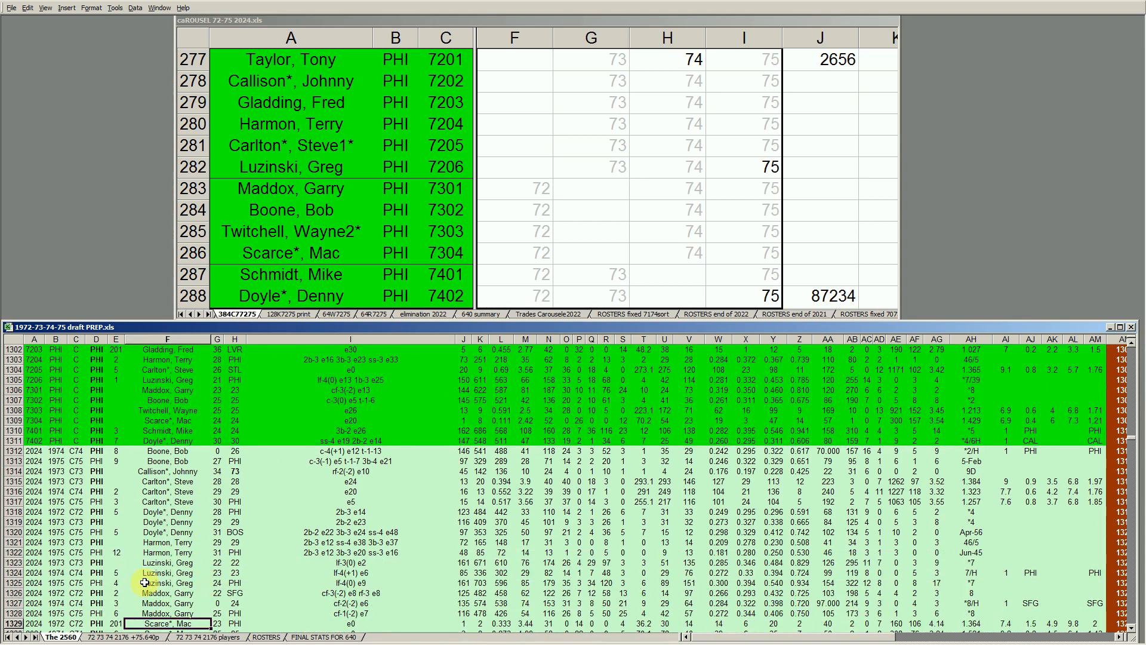
key("Down")
key("Down")
key("Down")
key("Down")
key("Down")
key("Down")
key("Down")
key("Down")
key("Down")
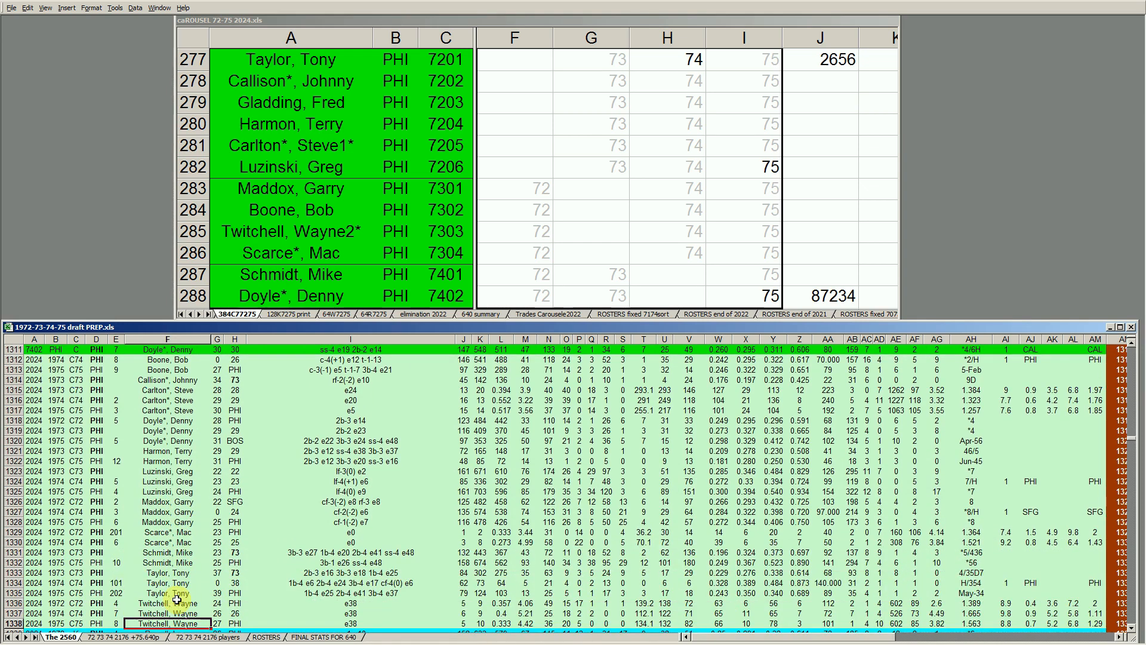
Review the 1974 season line in row 1334, including the values in W1334 and I1334
left_click(13, 583)
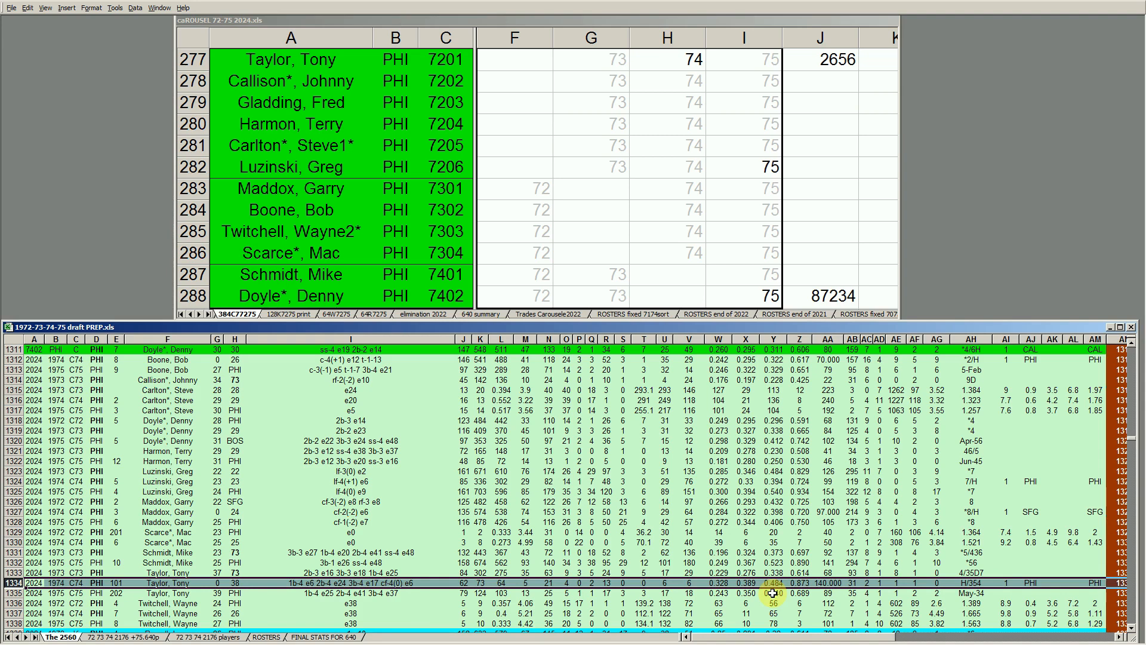
left_click(730, 583)
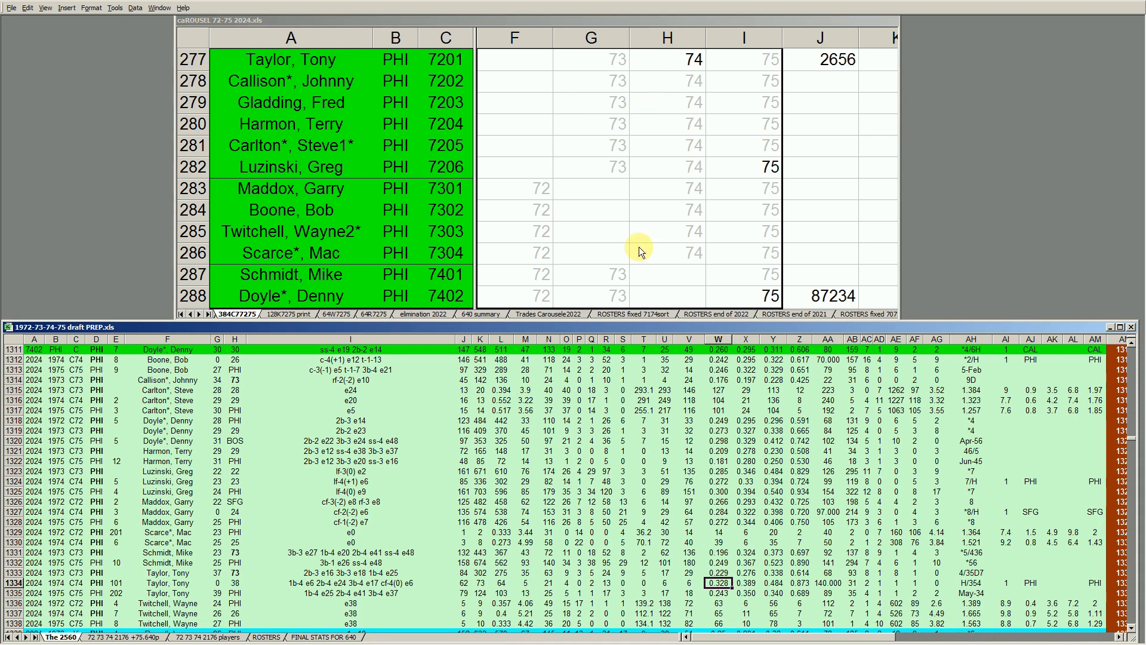
left_click(312, 584)
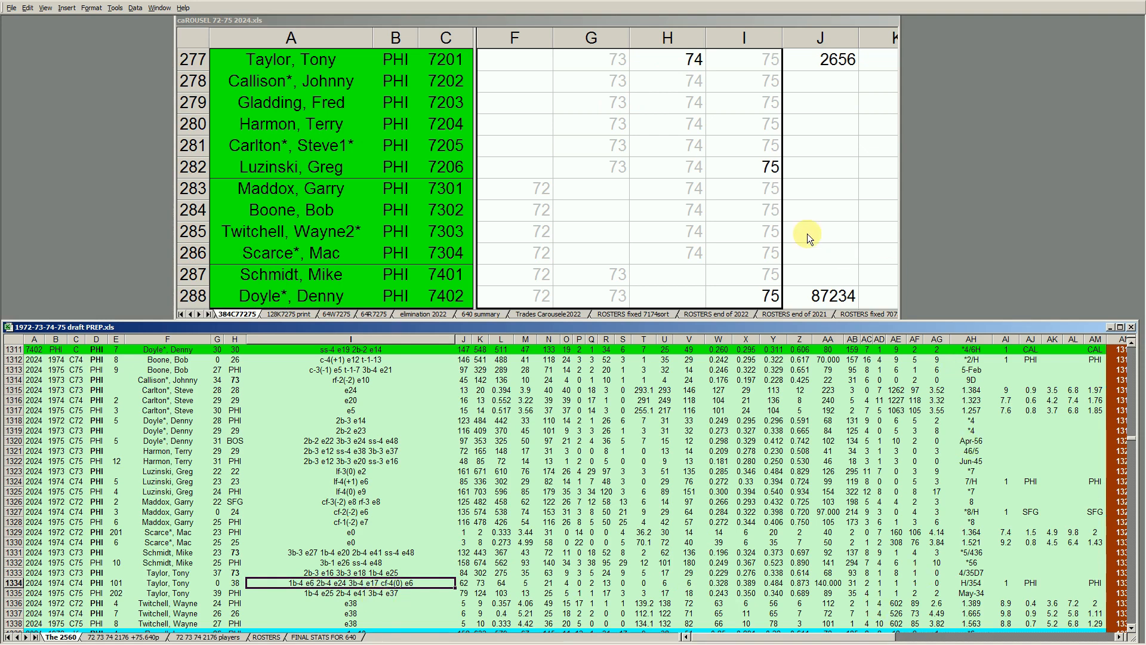
Check the 75 mark in I282 of the carousel workbook and find the draft PREP entry coded 7206 in row 1305
left_click(772, 167)
left_click(772, 167)
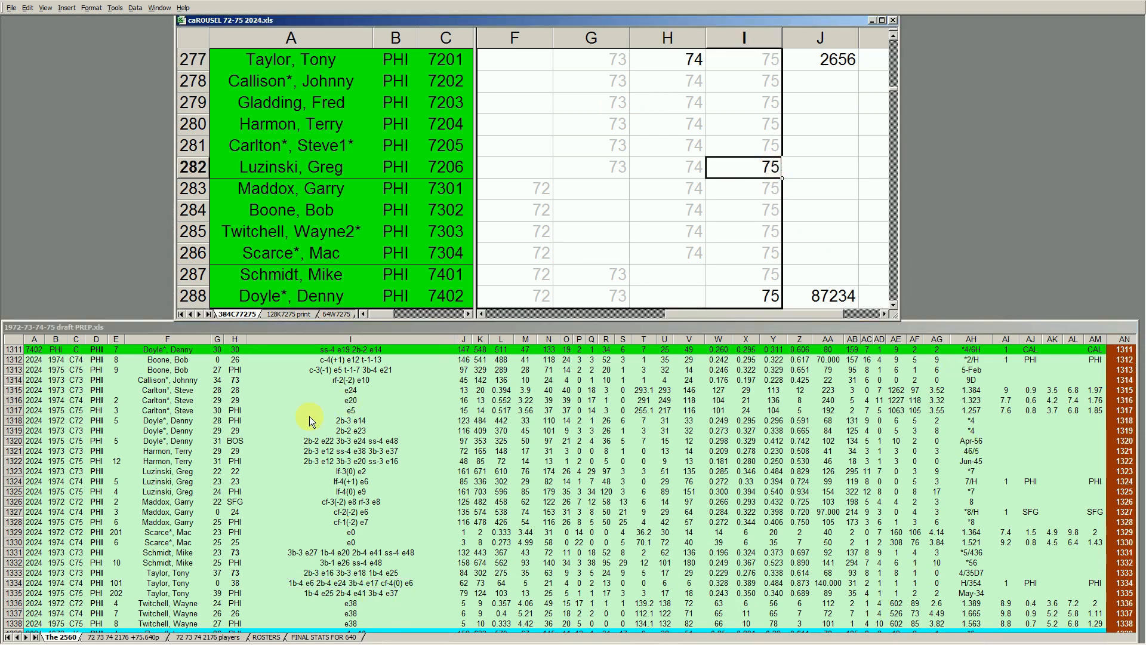
left_click(291, 418)
key("Up")
key("Up")
key("Up")
key("Up")
key("Up")
key("Up")
key("Up")
key("Up")
key("Up")
key("Up")
key("Up")
key("Up")
key("Up")
key("Up")
key("Up")
key("Up")
key("Up")
key("Up")
key("Up")
key("Up")
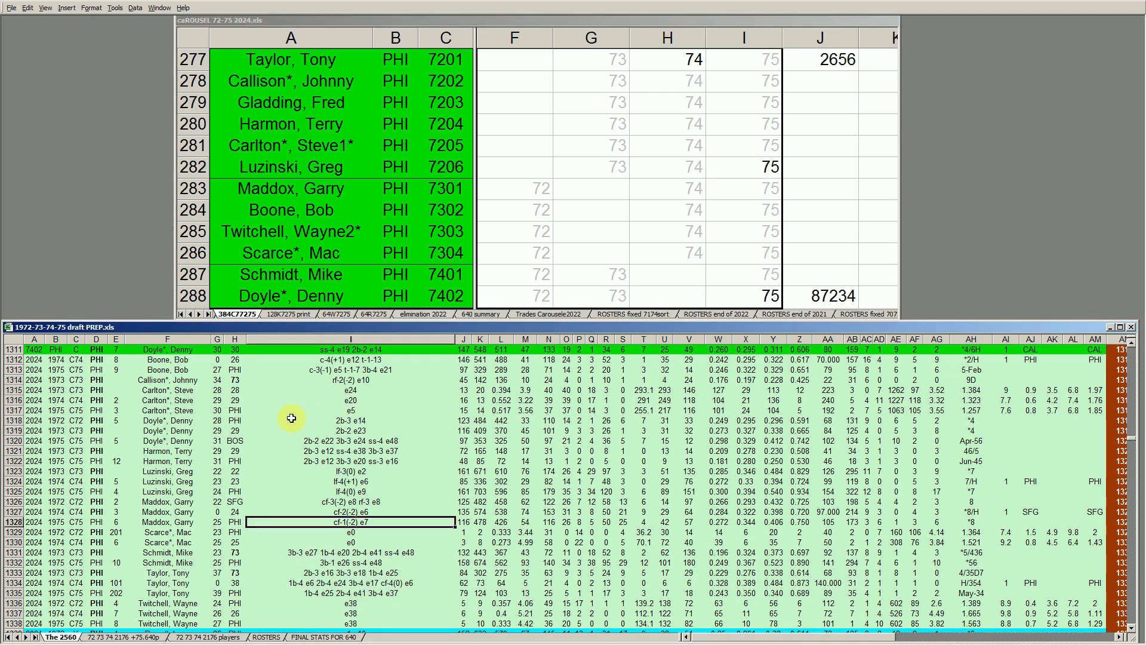
key("Down")
key("Down")
key("Down")
key("Down")
key("Down")
key("Down")
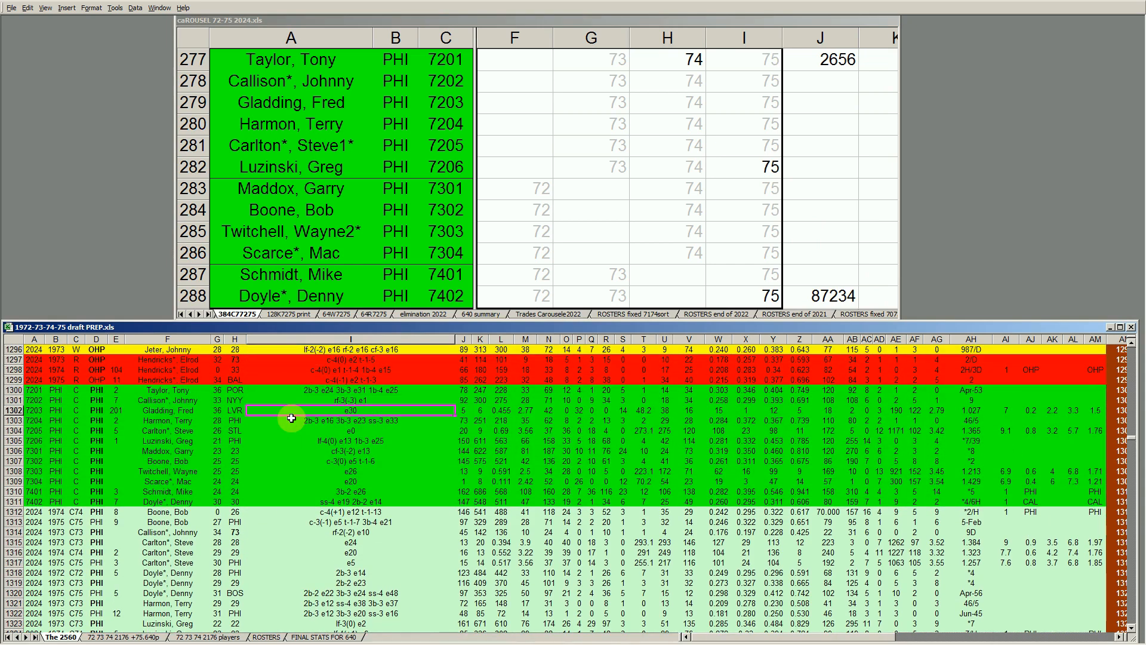
left_click(15, 441)
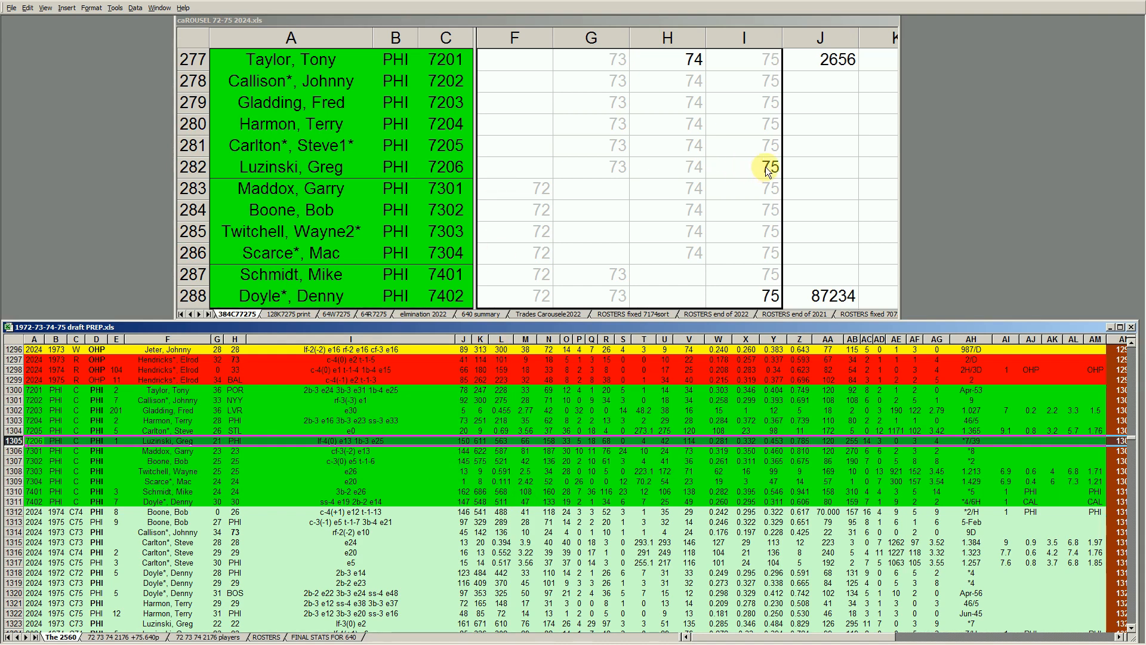
Find the 7206 player's 1975 season line in row 1325 and compare it with the 75 mark in I282 of the carousel workbook
left_click(188, 554)
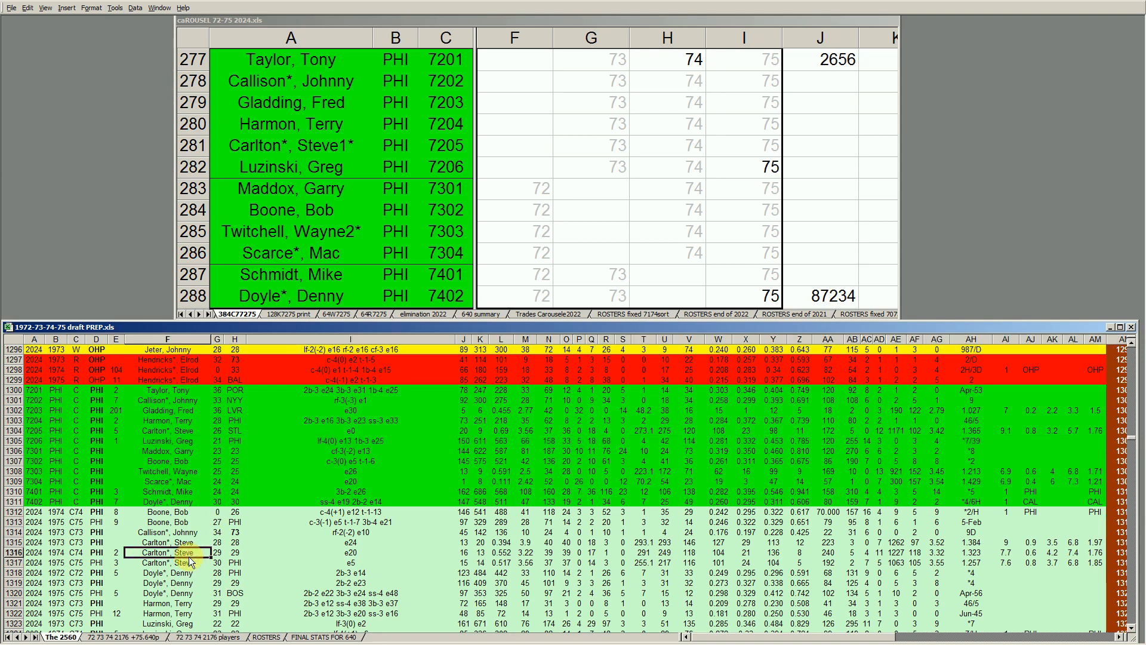
key("Down")
key("Down")
key("Down")
key("Down")
key("Down")
key("Down")
key("Down")
key("Down")
key("Down")
key("Down")
key("Down")
key("Down")
key("Down")
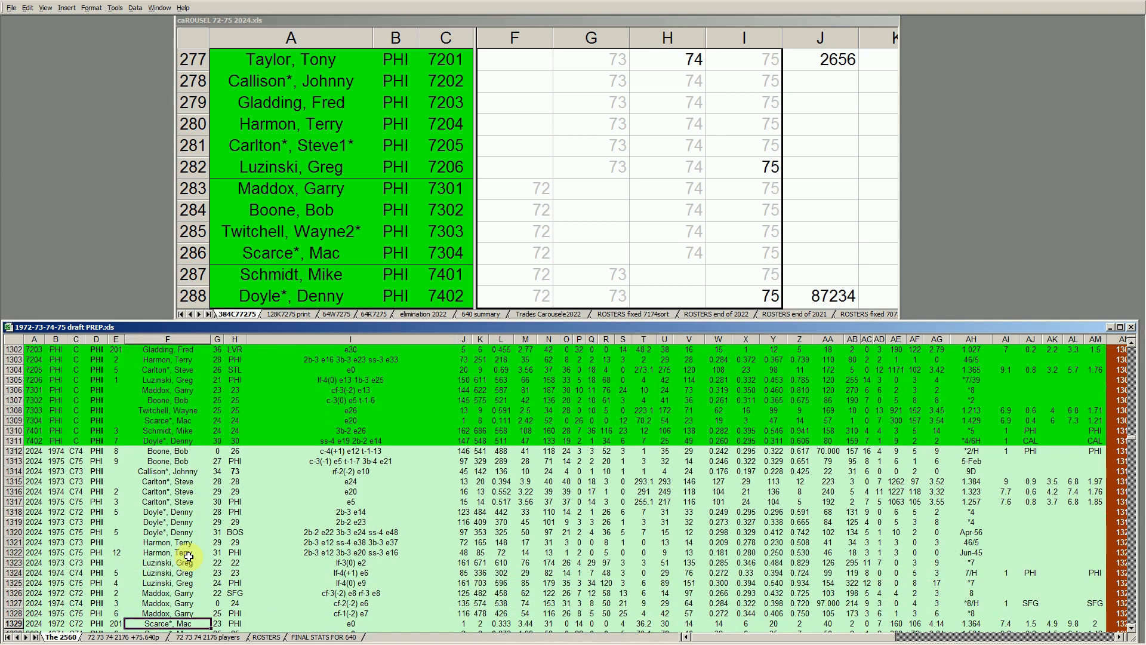
left_click(14, 583)
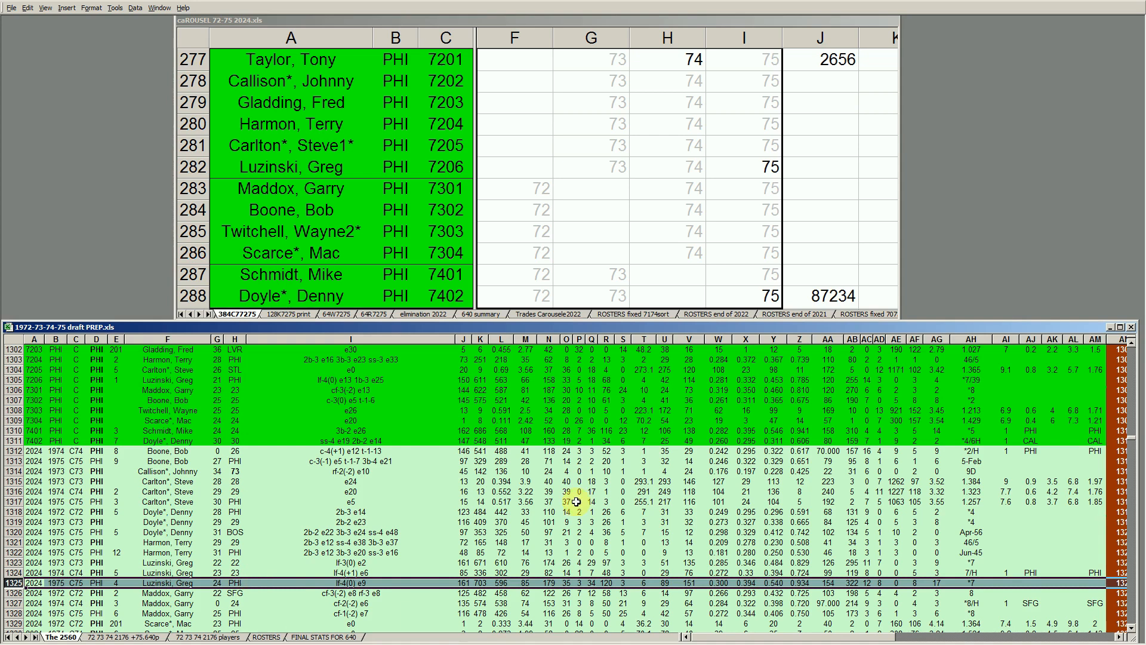
left_click(770, 174)
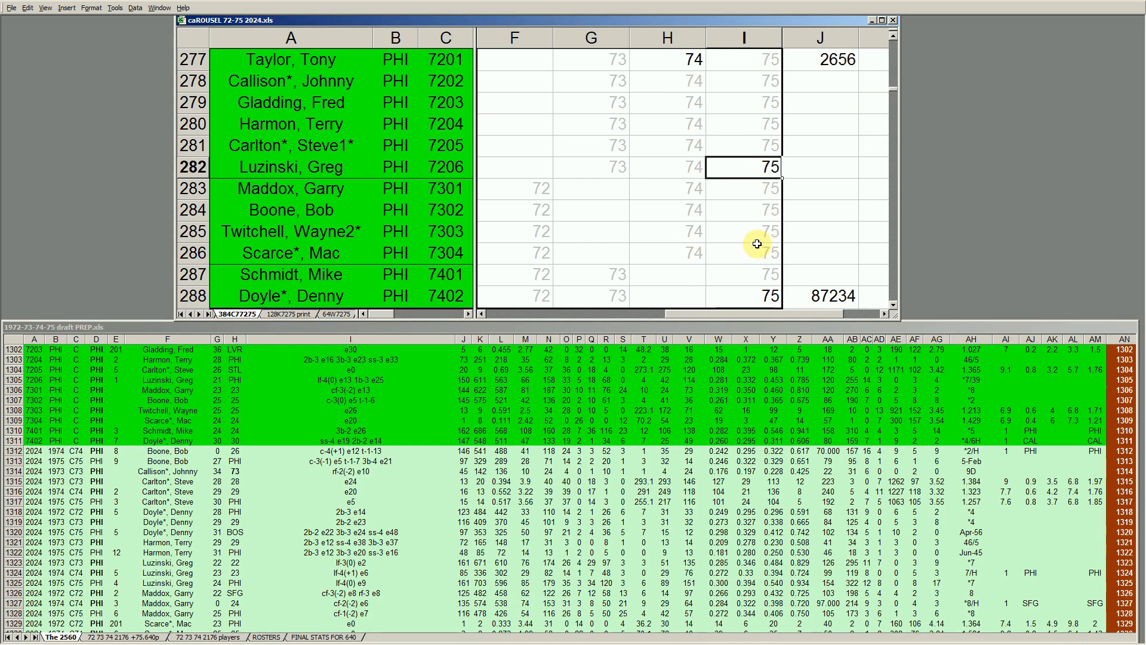
Compare draft PREP row 1311, coded 7402, and the player's 1975 line in row 1320 with the 75 mark in I288
left_click(773, 298)
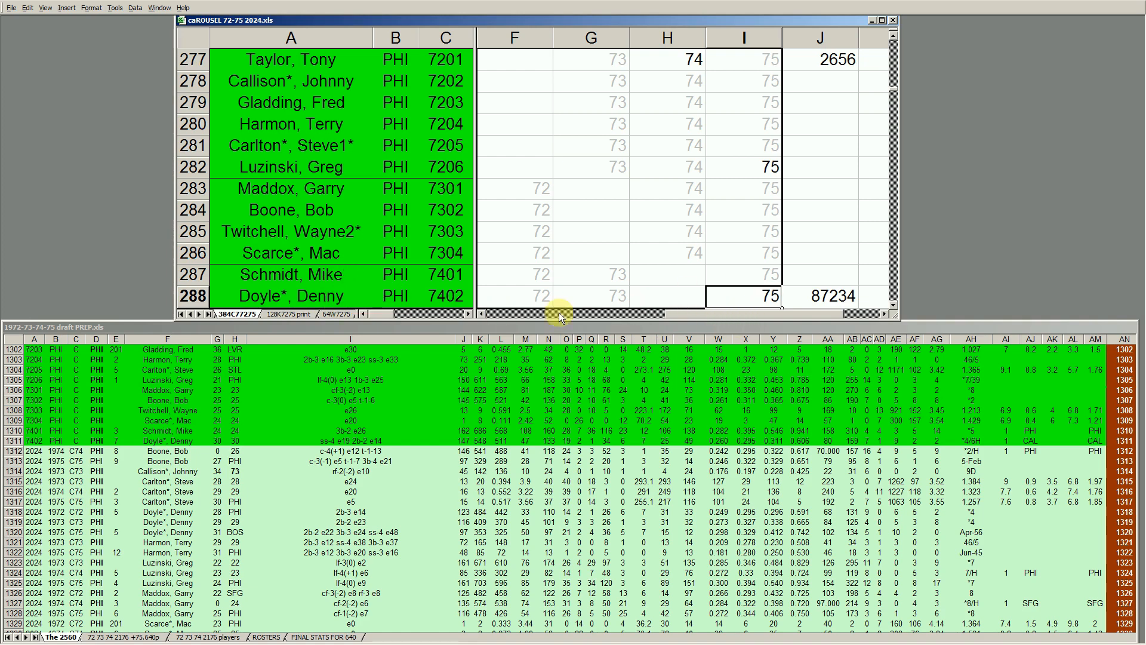
left_click(179, 580)
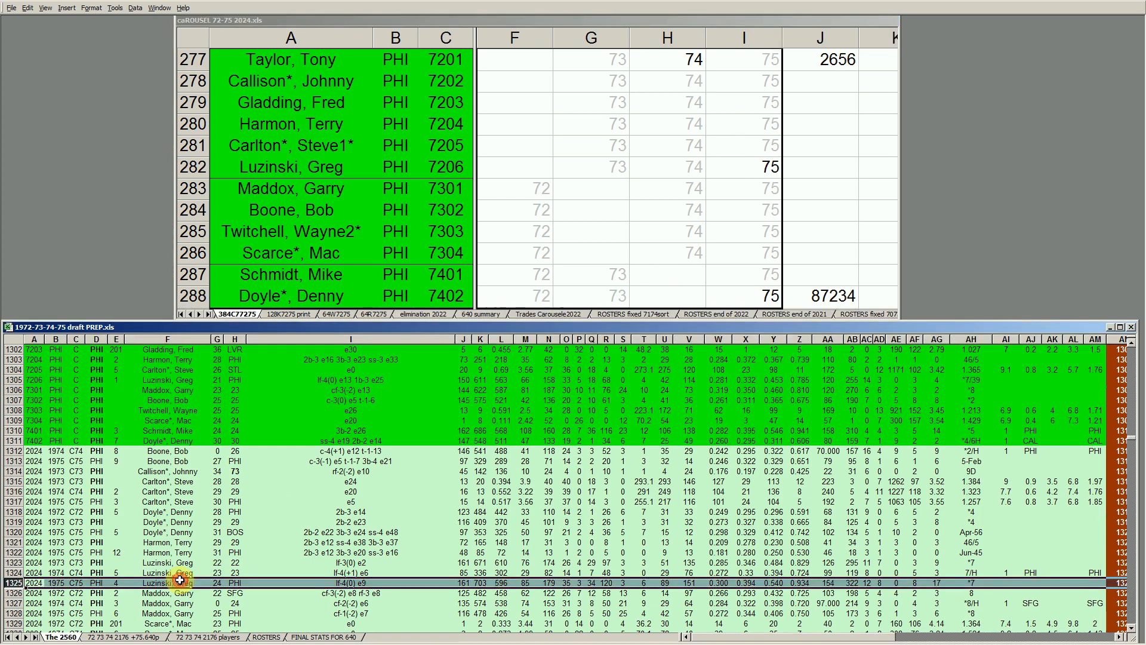
left_click(51, 531)
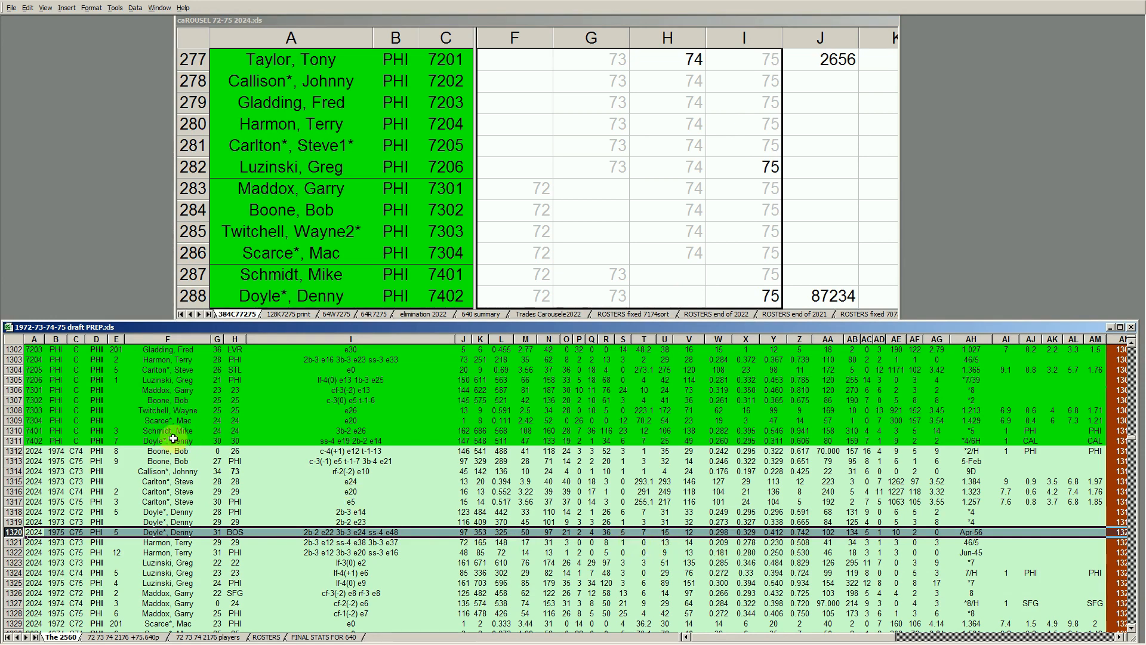
left_click(13, 440)
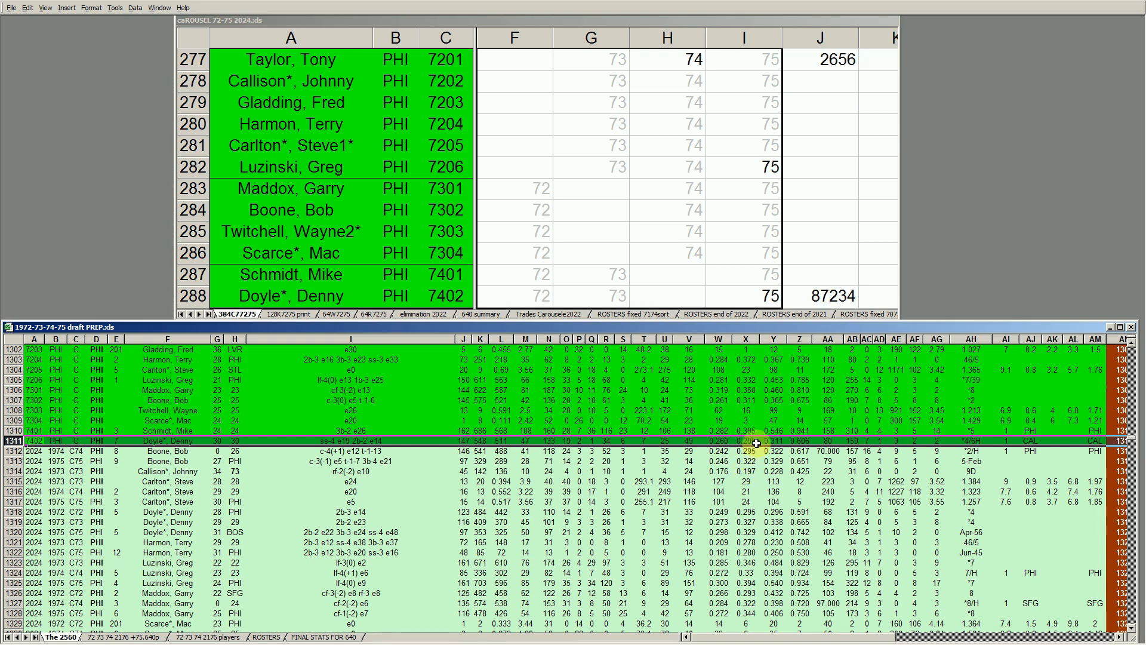
left_click(750, 532)
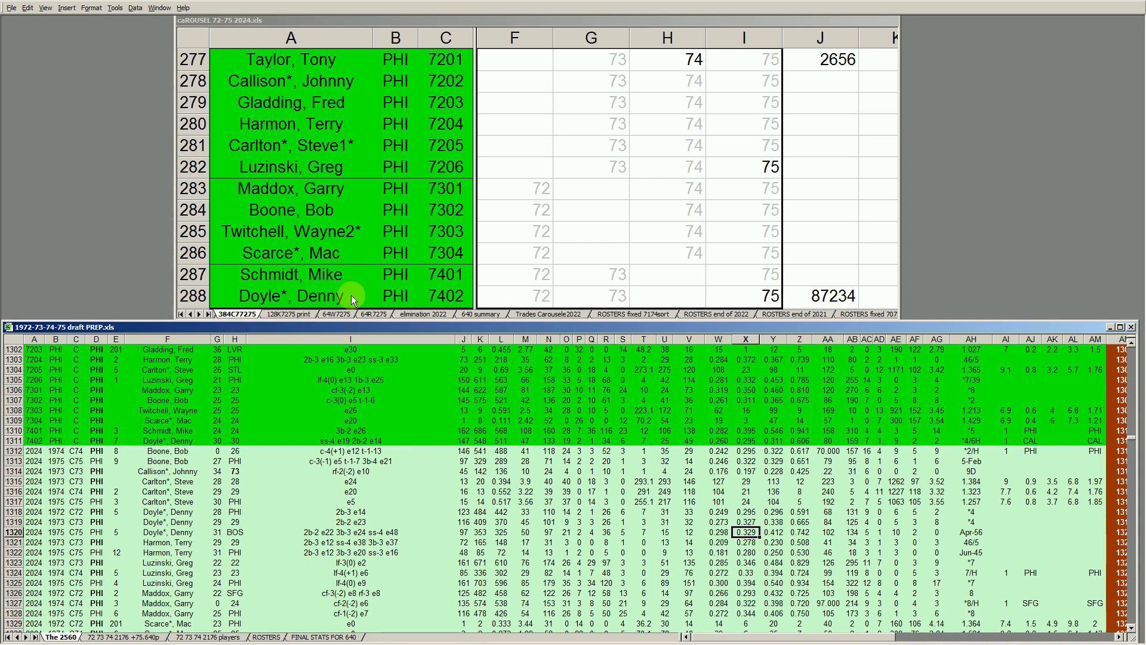
left_click(767, 295)
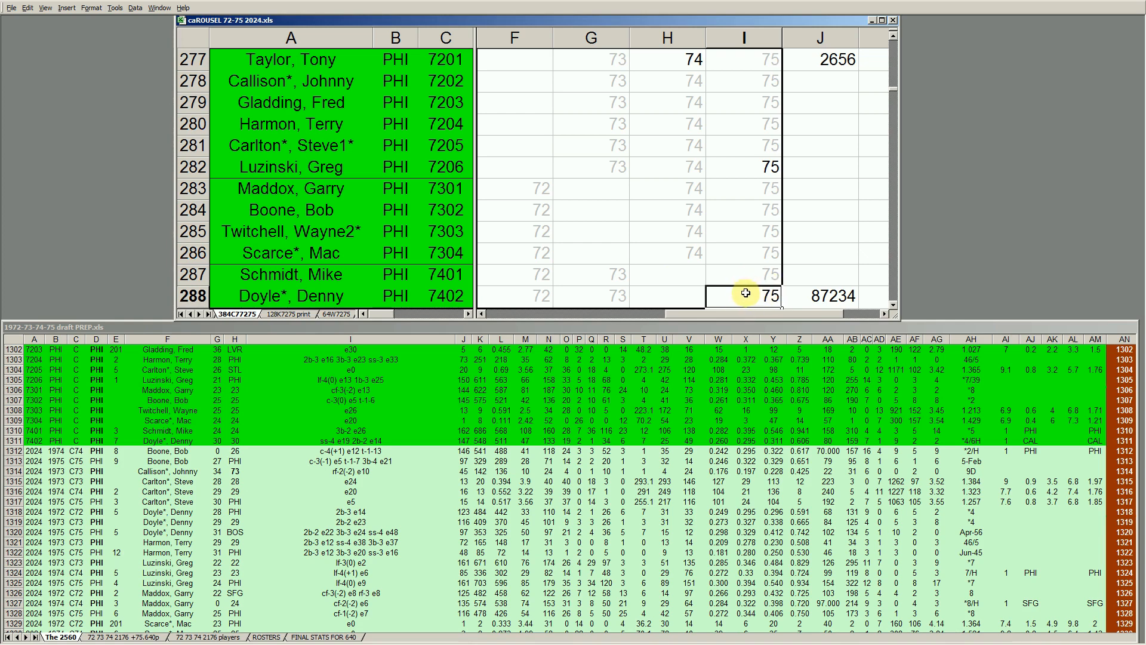
Recheck the 75 mark in I282 of the carousel workbook against the 7206 player's entry in draft PREP row 1305
left_click(761, 175)
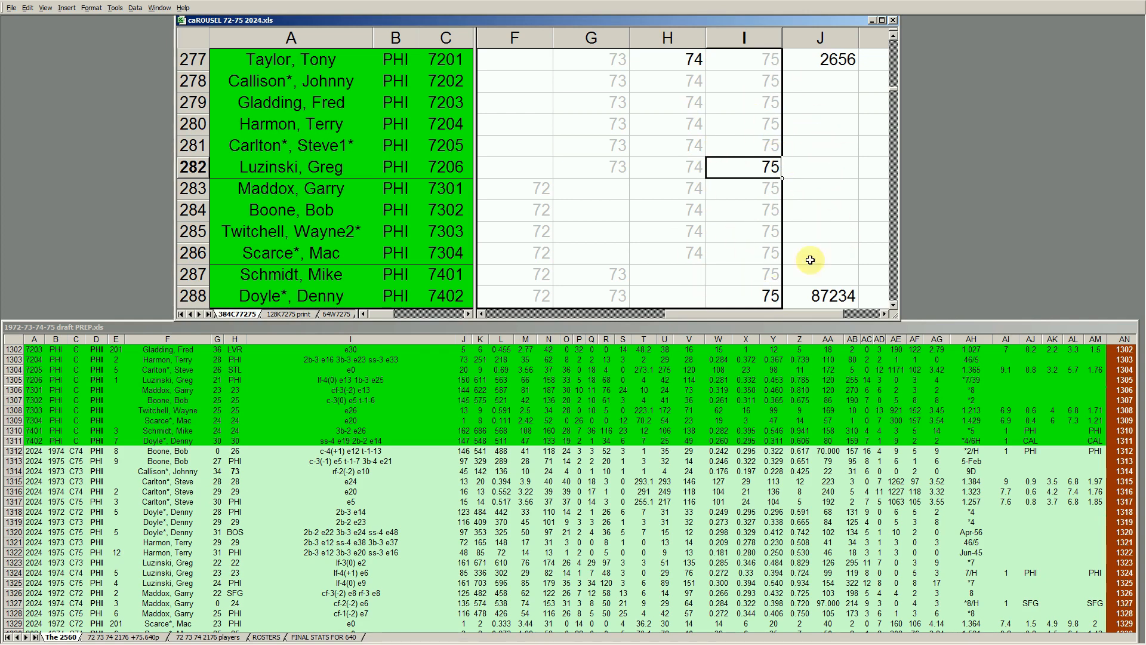
left_click(333, 169)
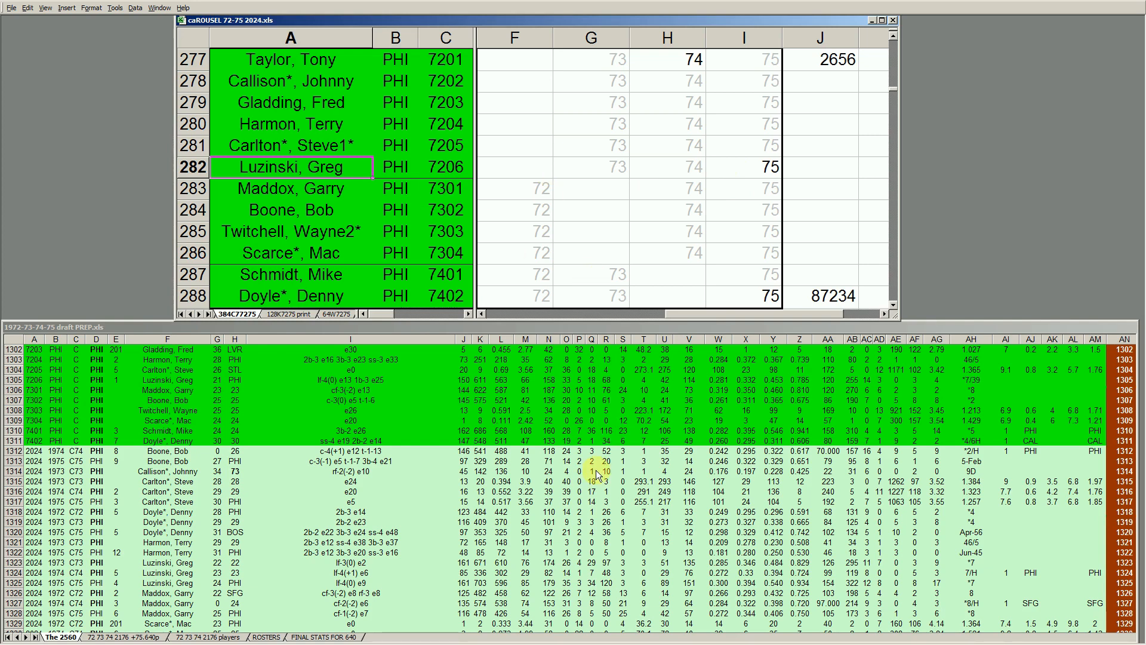
left_click(15, 382)
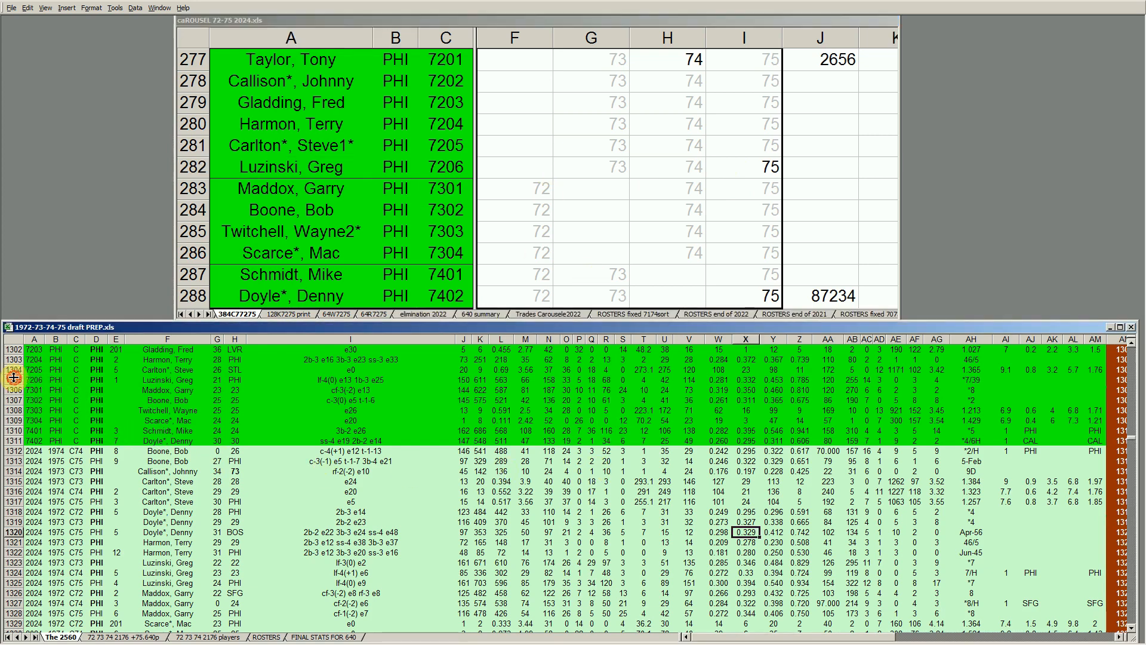
left_click(15, 382)
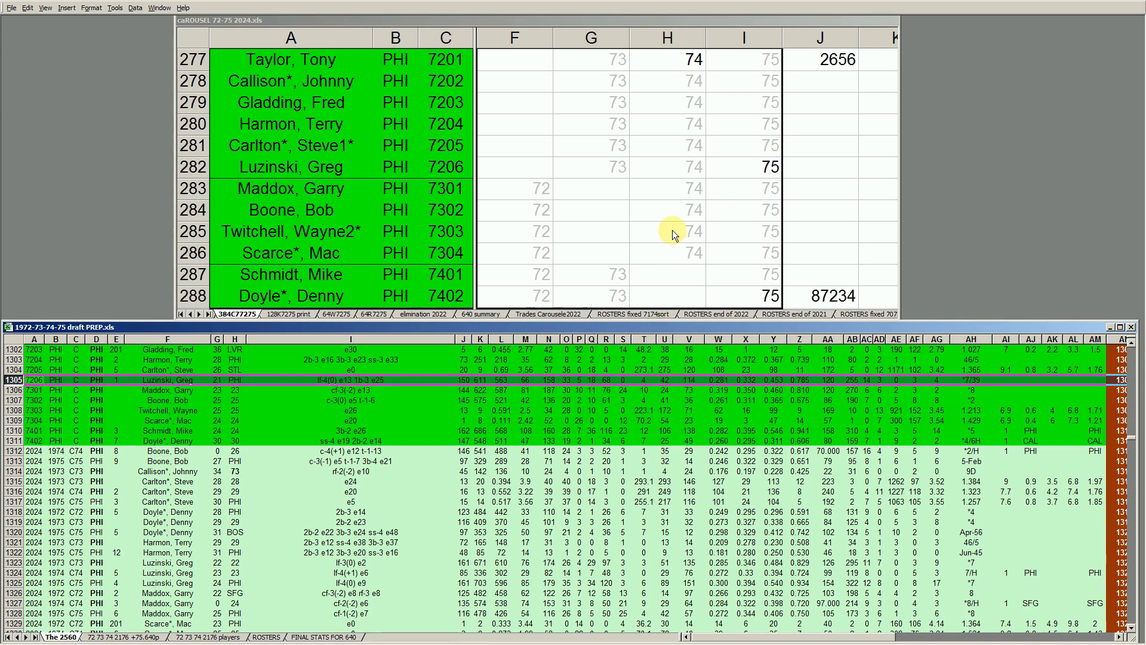
left_click(678, 211)
left_click(755, 168)
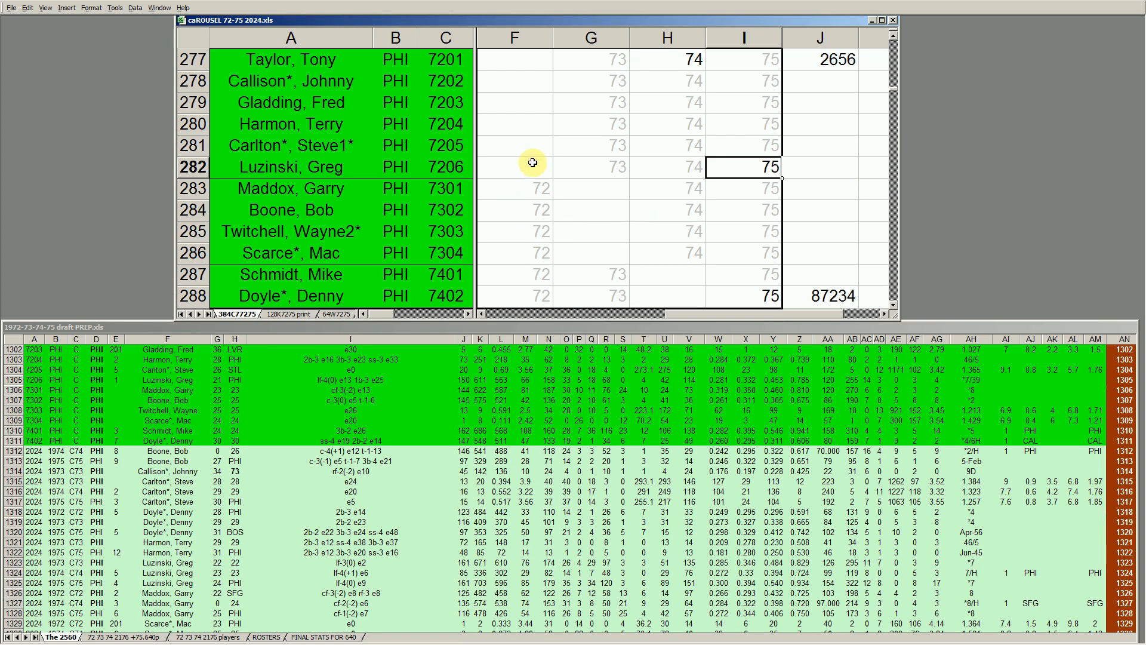
Compare the 75 marks in I282 and I283 of the carousel workbook and inspect cells G286 and G285
left_click(751, 183)
left_click(754, 164)
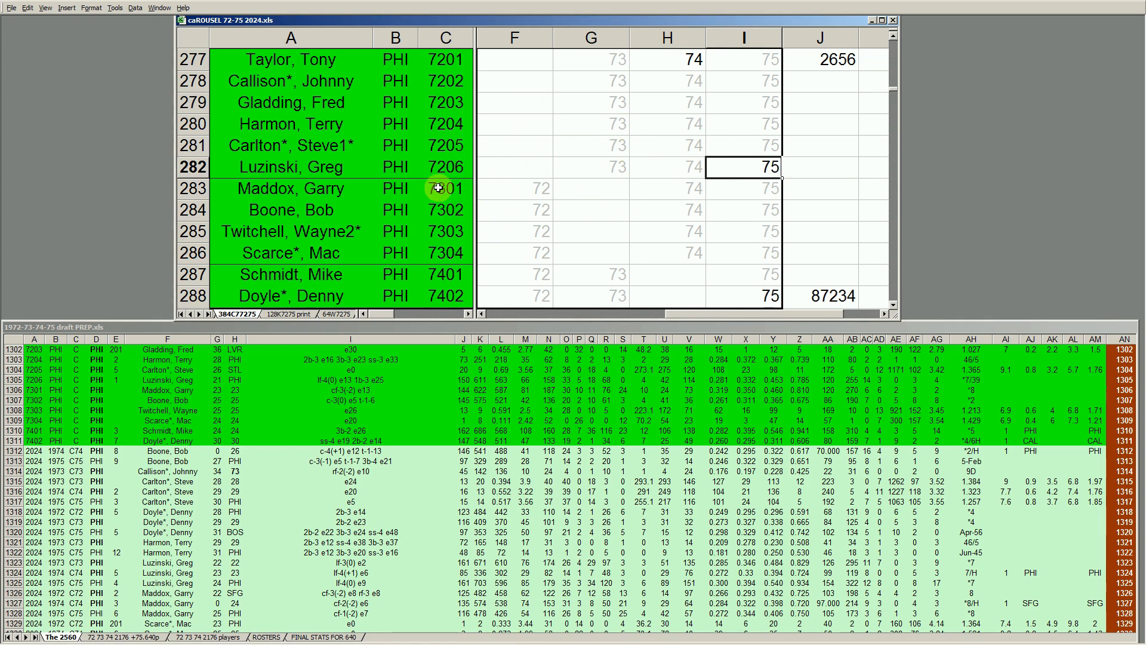
left_click(745, 191)
left_click(755, 171)
left_click(585, 247)
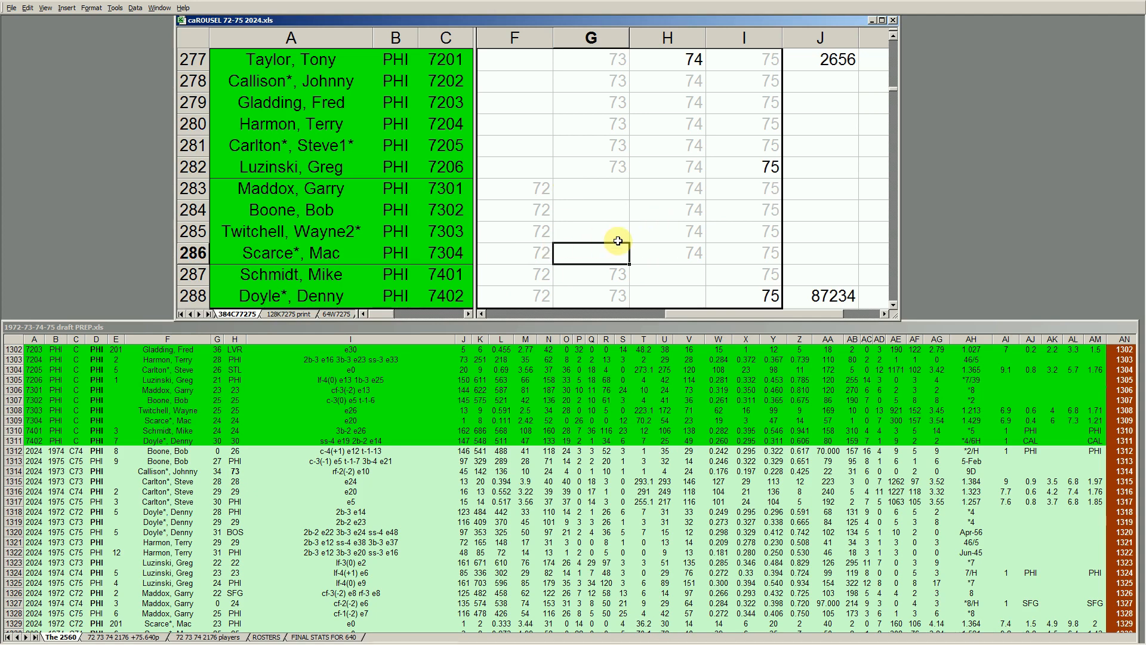
left_click(570, 223)
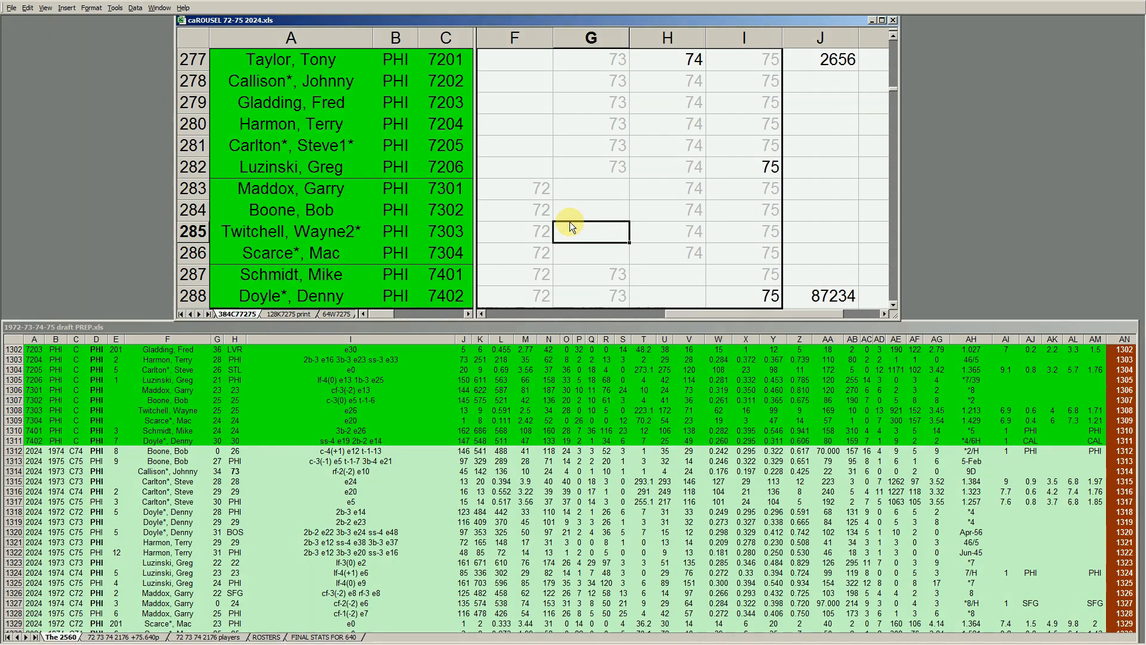